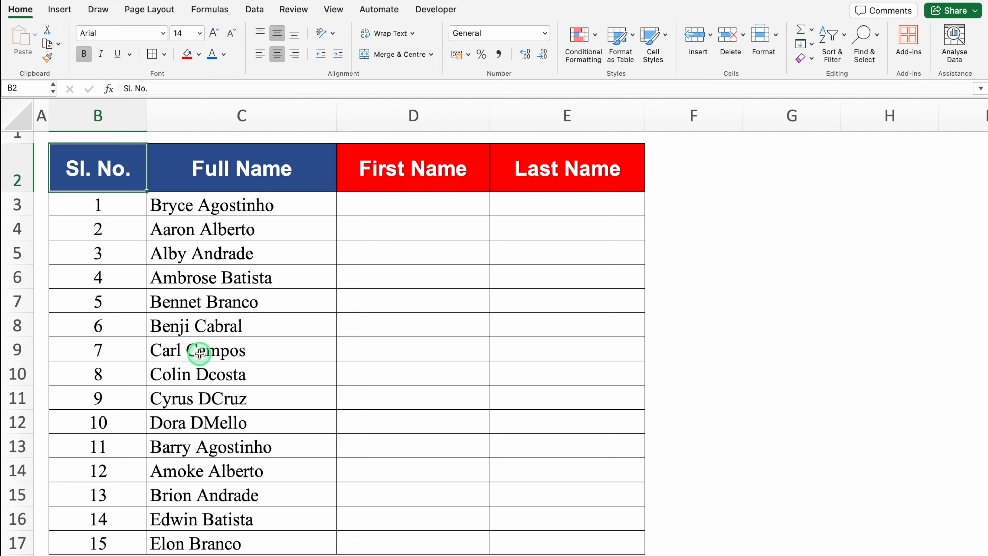
pyautogui.press('Right')
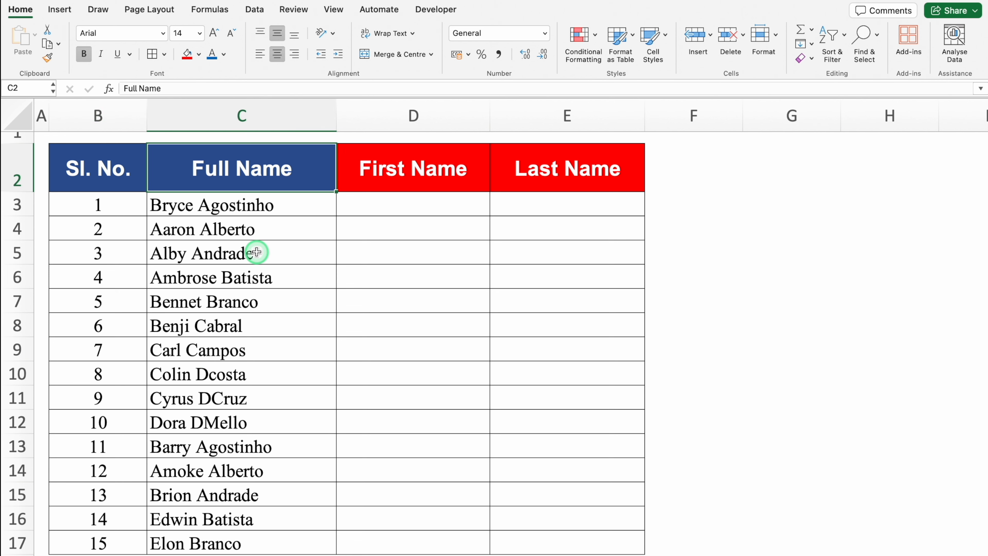
pyautogui.click(239, 115)
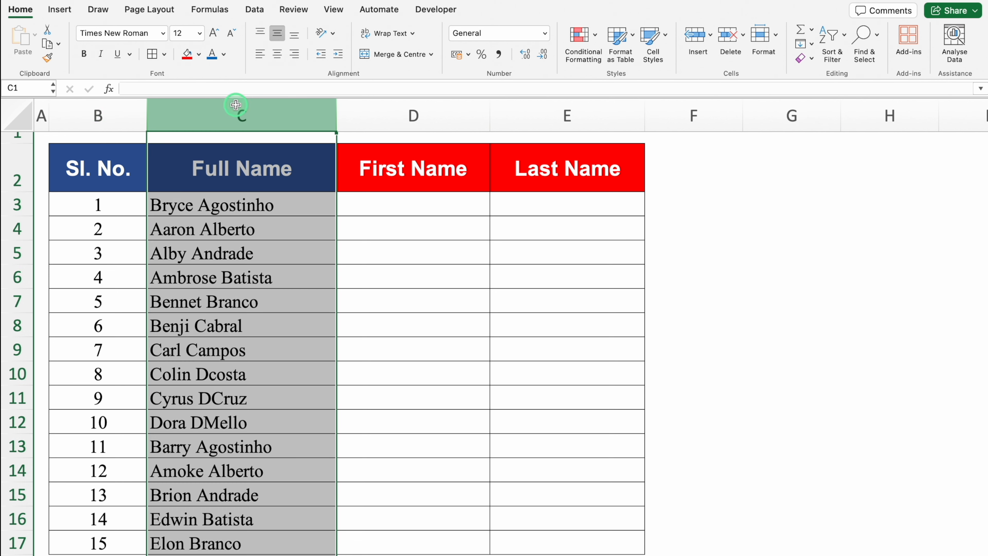
pyautogui.click(257, 203)
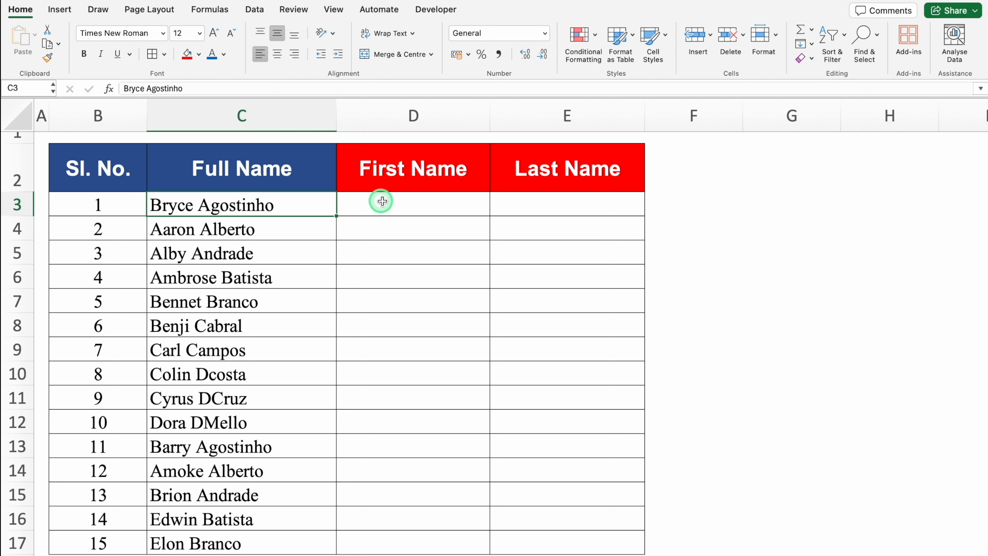
pyautogui.click(391, 203)
pyautogui.click(519, 206)
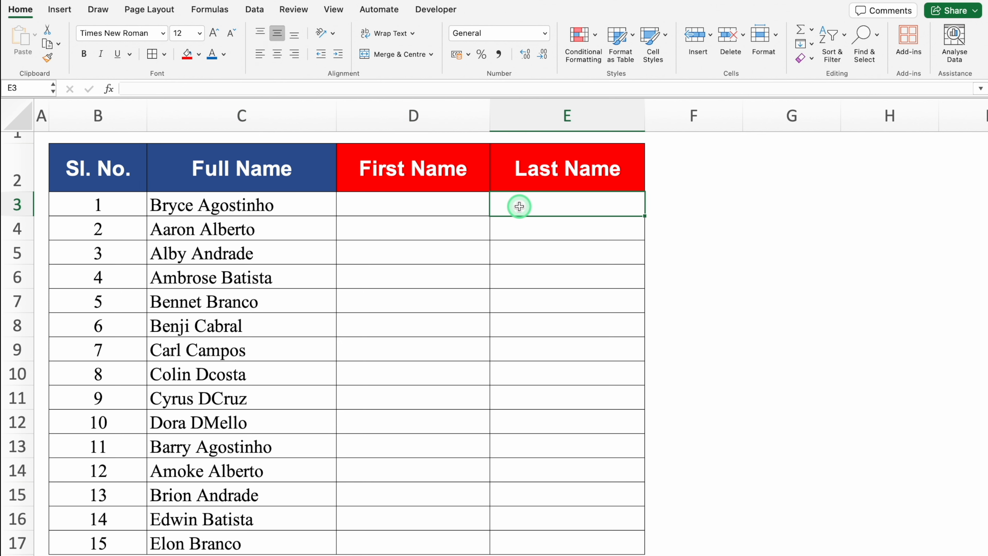
# Step: Copy the full name in C3 into the First Name and Last Name cells D3:E3
pyautogui.press('Left')
pyautogui.press('Left')
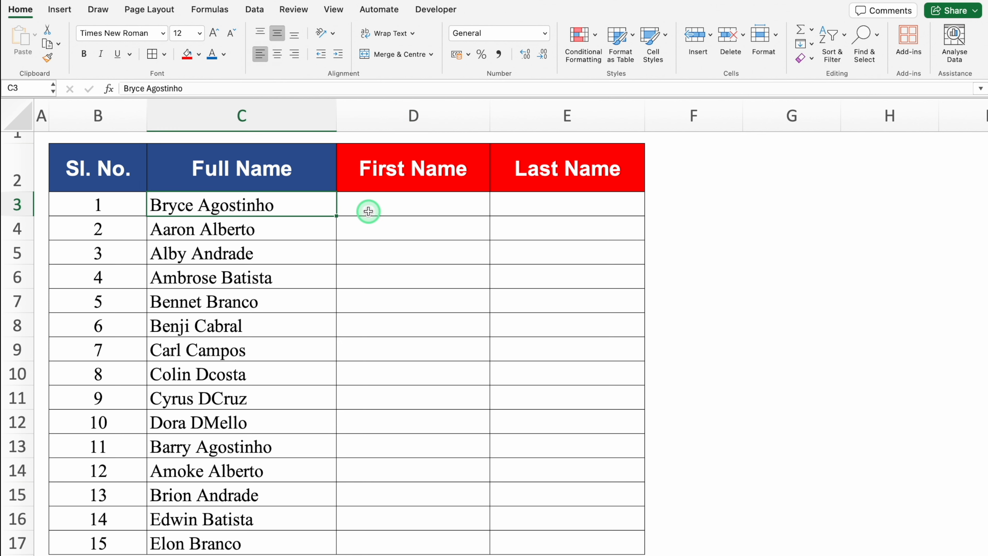
pyautogui.press('super+c')
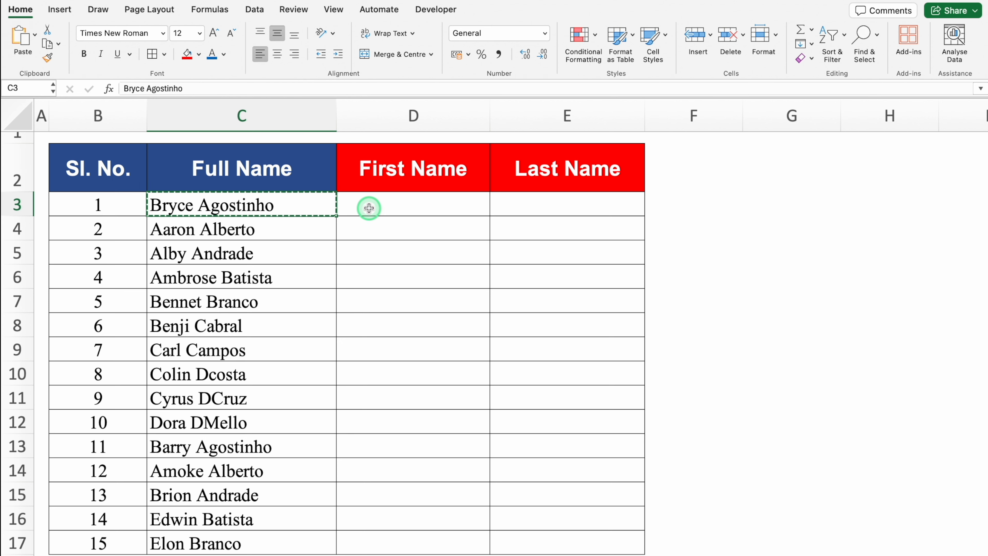
pyautogui.moveTo(368, 209); pyautogui.dragTo(508, 211)
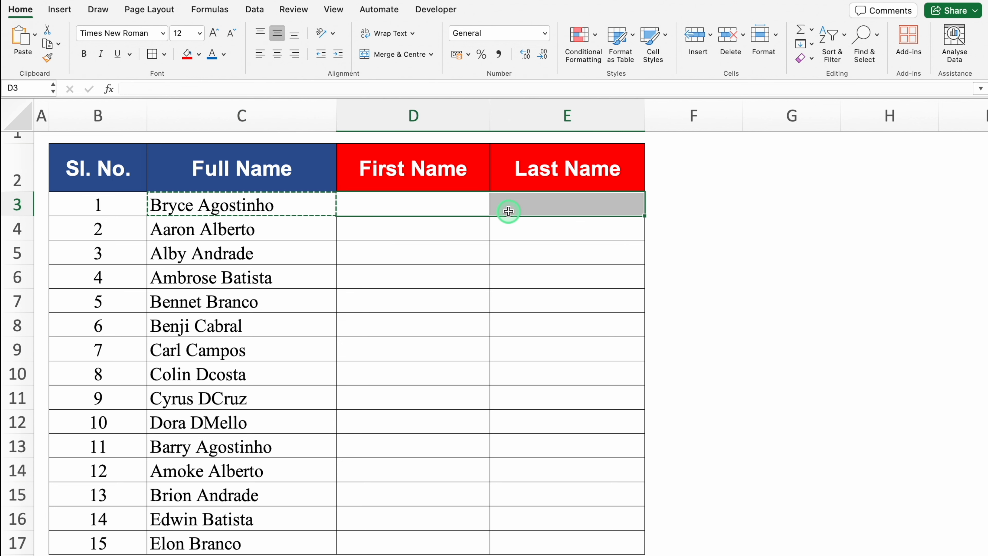
pyautogui.press('super+v')
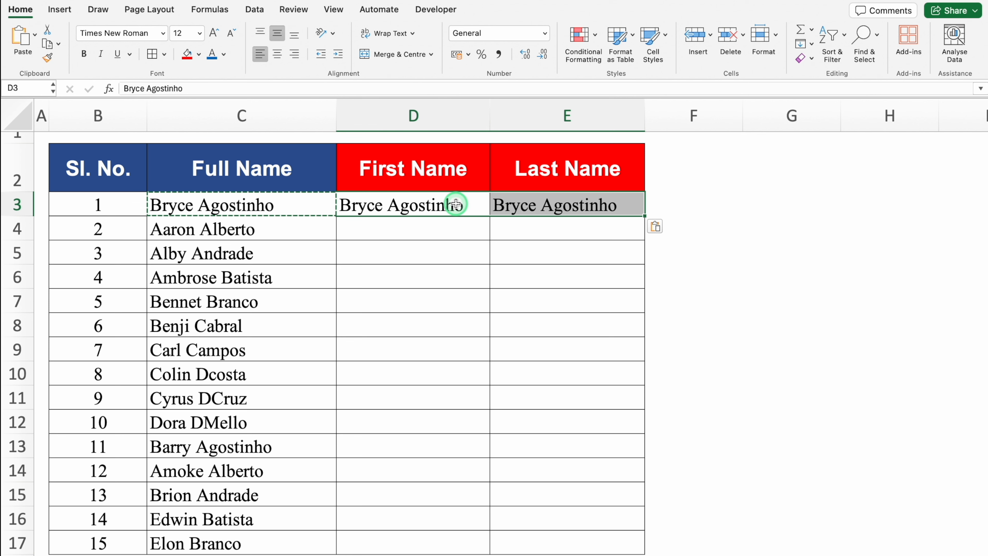
pyautogui.press('Escape')
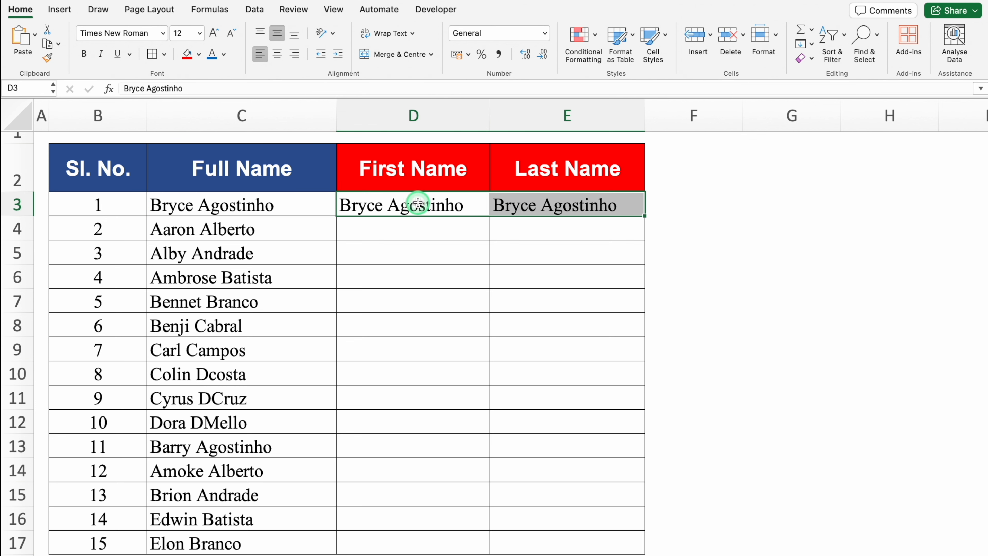
# Step: Remove the surname from D3 so the First Name cell holds only the first name
pyautogui.click(404, 198)
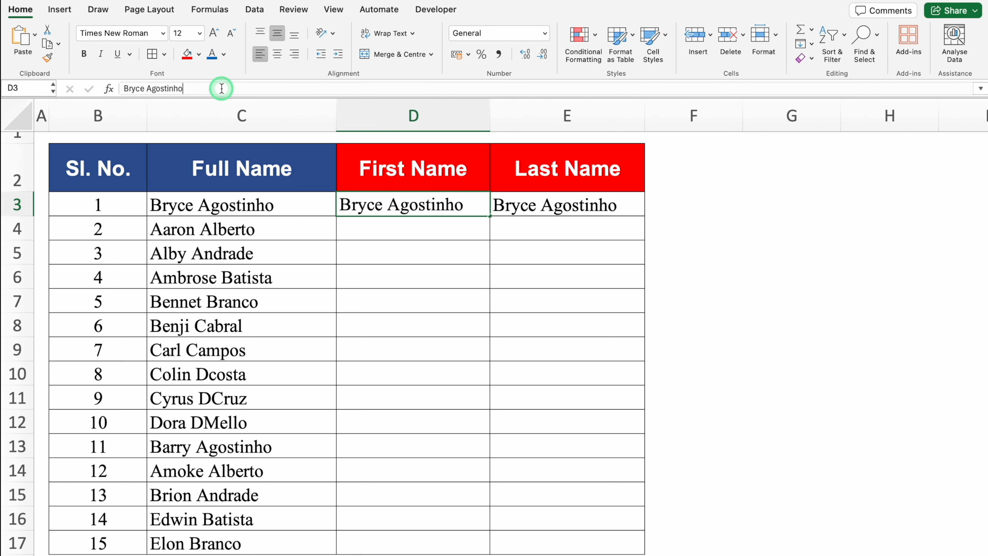
pyautogui.moveTo(222, 88); pyautogui.dragTo(147, 88)
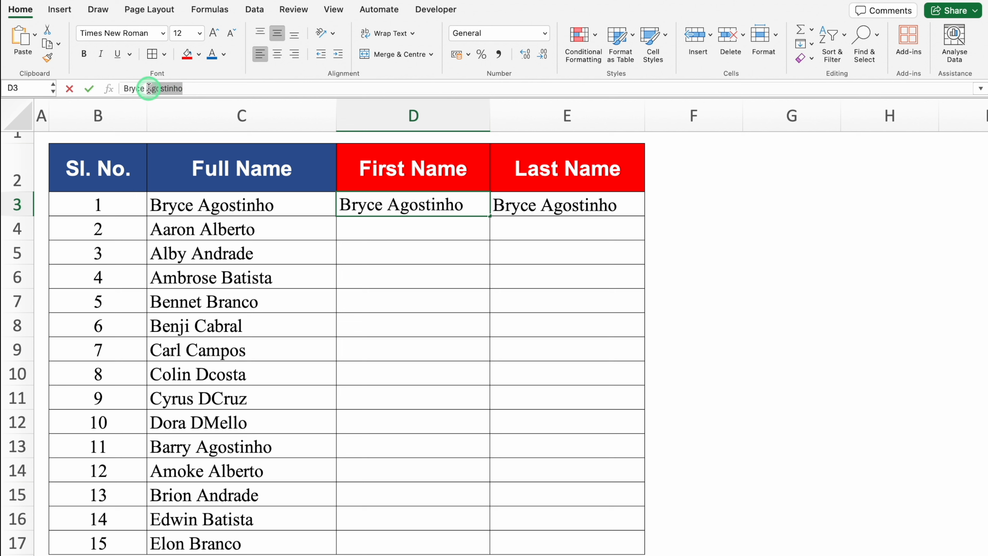
pyautogui.press('BackSpace')
pyautogui.press('Return')
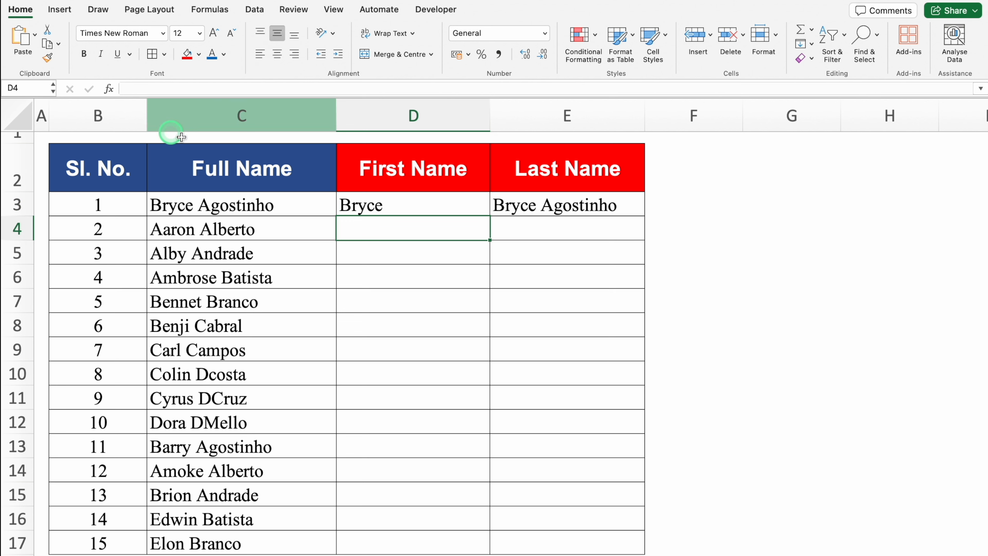
# Step: Remove the first name from E3 so the Last Name cell holds only the surname
pyautogui.click(412, 206)
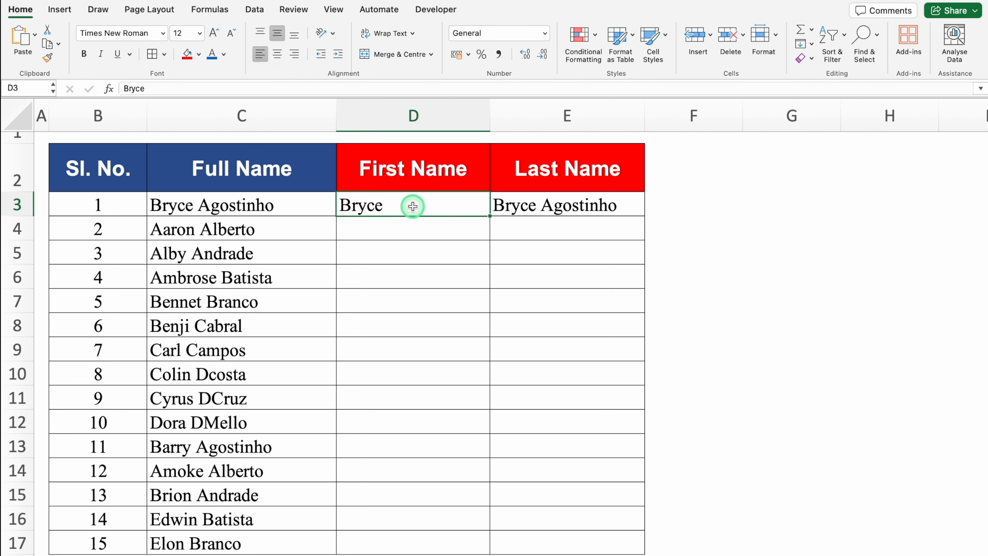
pyautogui.click(524, 204)
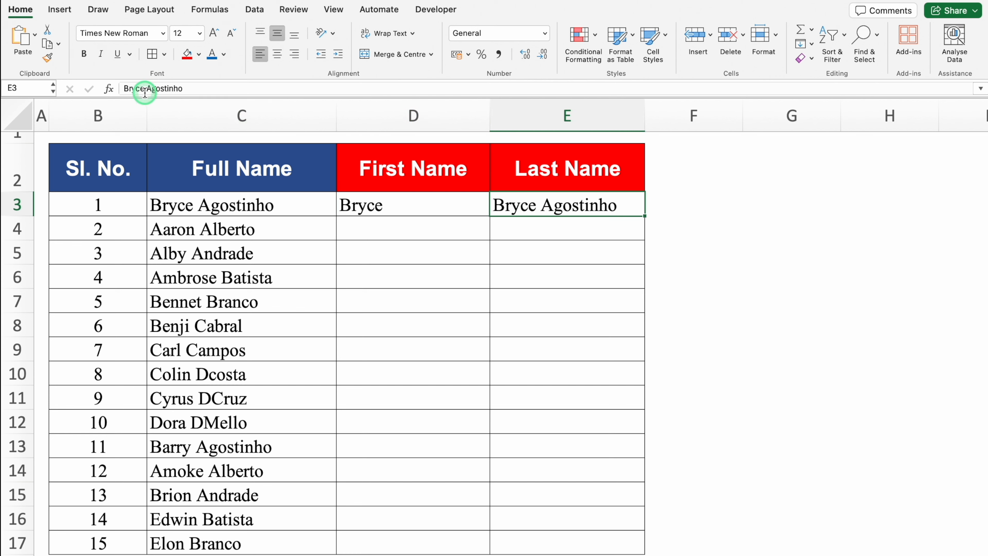
pyautogui.moveTo(145, 89); pyautogui.dragTo(102, 92)
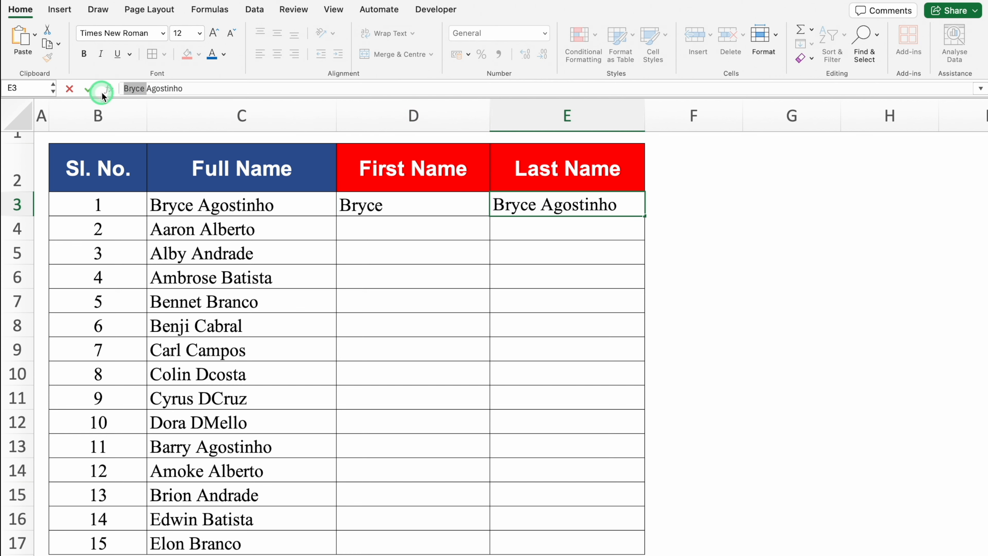
pyautogui.press('BackSpace')
pyautogui.press('Return')
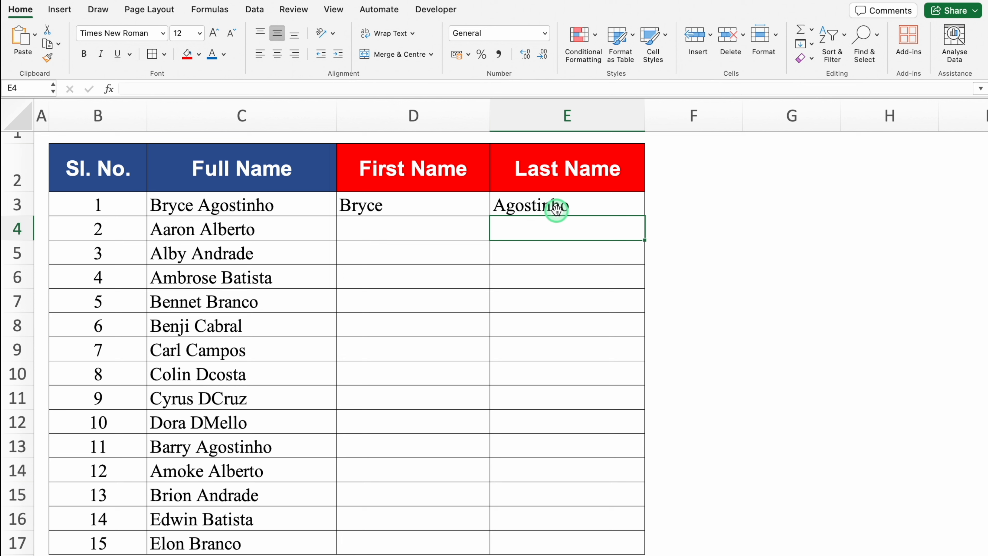
# Step: Flash Fill the First Name and Last Name columns from row 4 down, following the row 3 examples
pyautogui.click(394, 231)
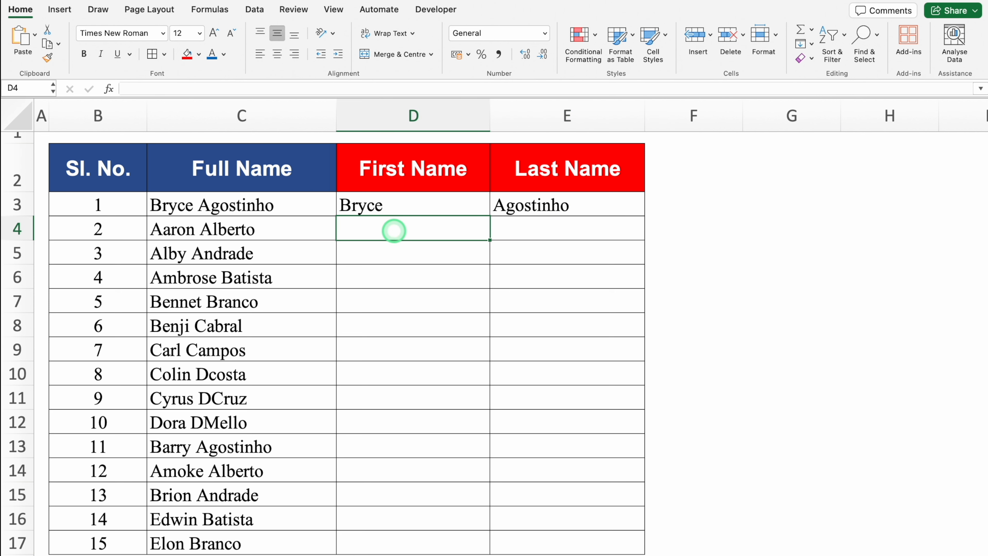
pyautogui.hotkey('ctrl', 'e')
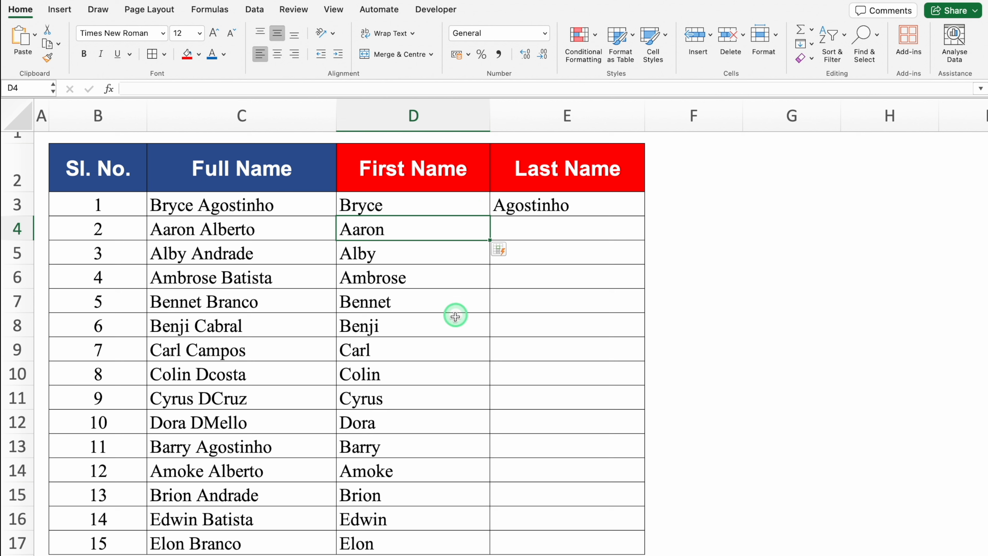
pyautogui.click(527, 227)
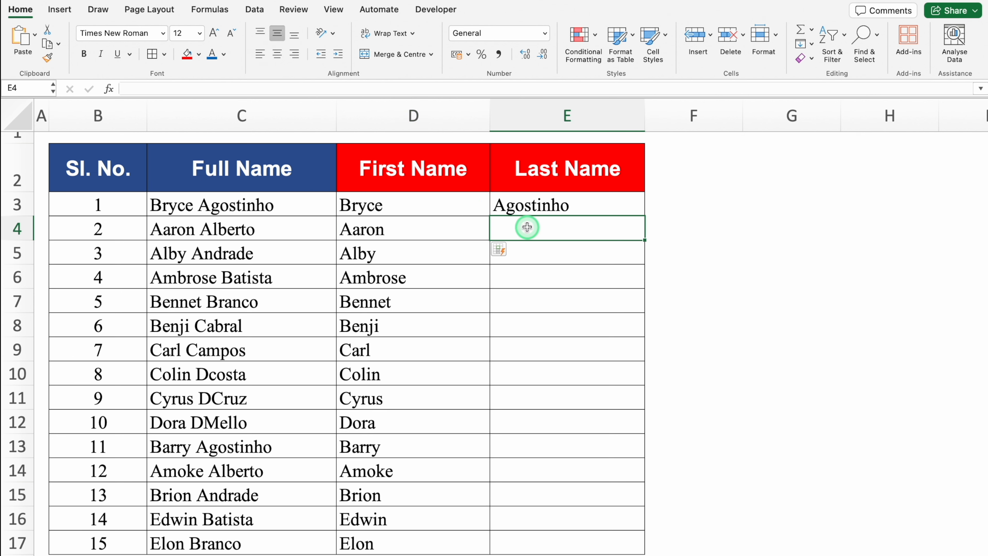
pyautogui.hotkey('ctrl', 'e')
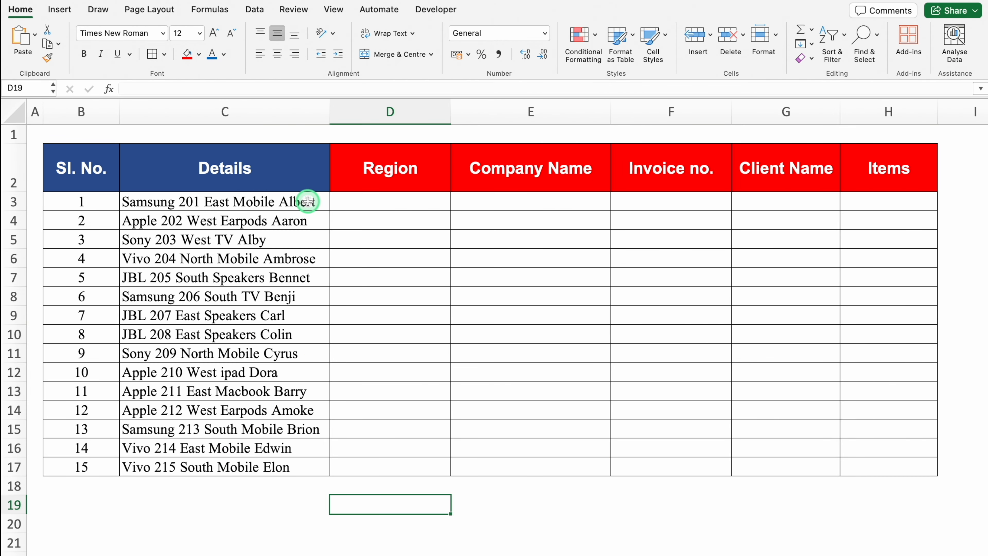
pyautogui.click(308, 187)
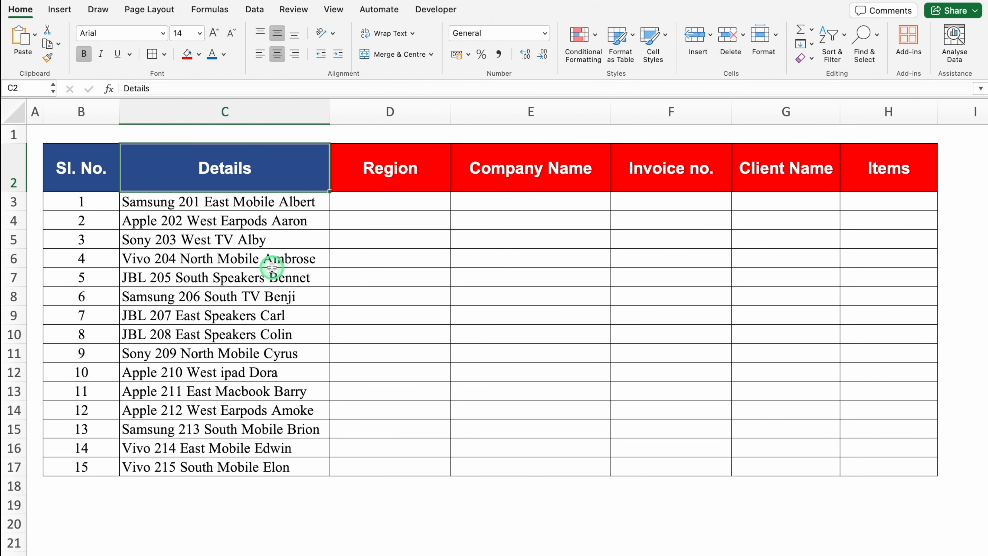
pyautogui.click(253, 112)
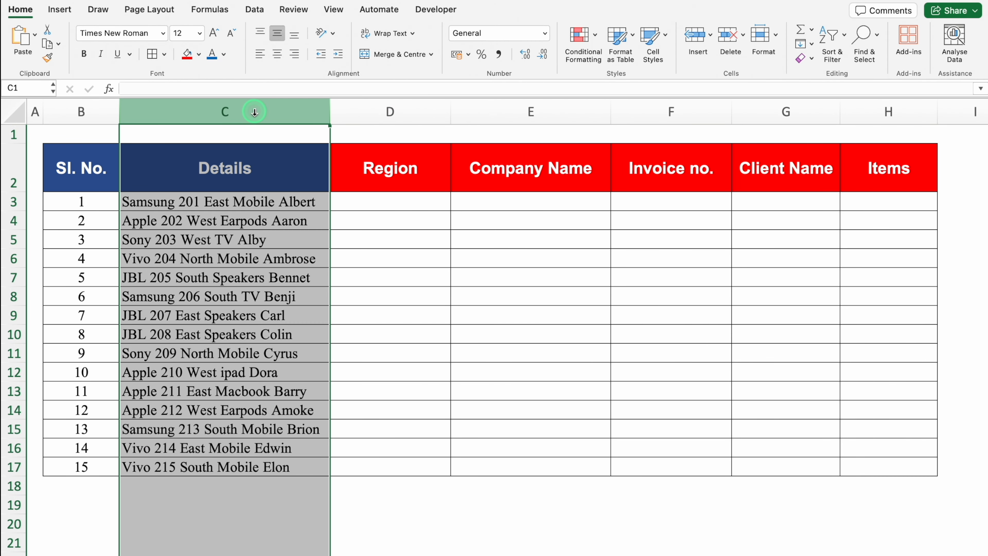
pyautogui.click(298, 204)
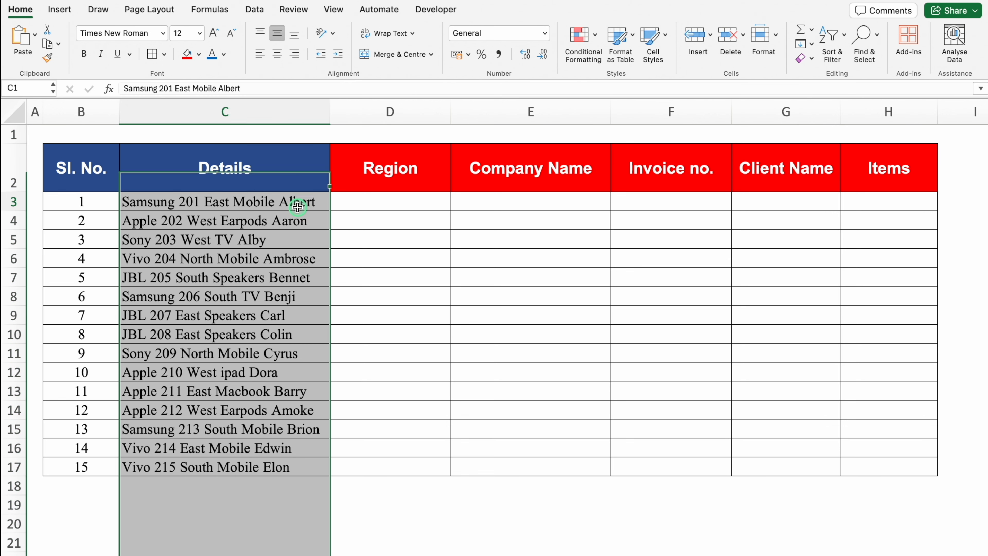
pyautogui.click(370, 205)
pyautogui.click(483, 205)
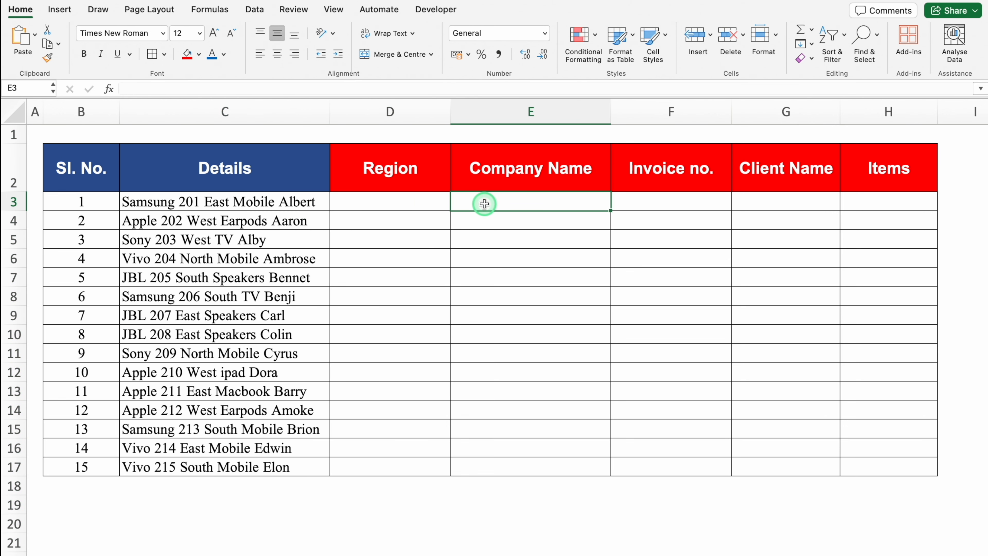
# Step: Copy the first Details entry in C3 into the Region through Items cells D3:H3
pyautogui.click(287, 206)
pyautogui.press('super+c')
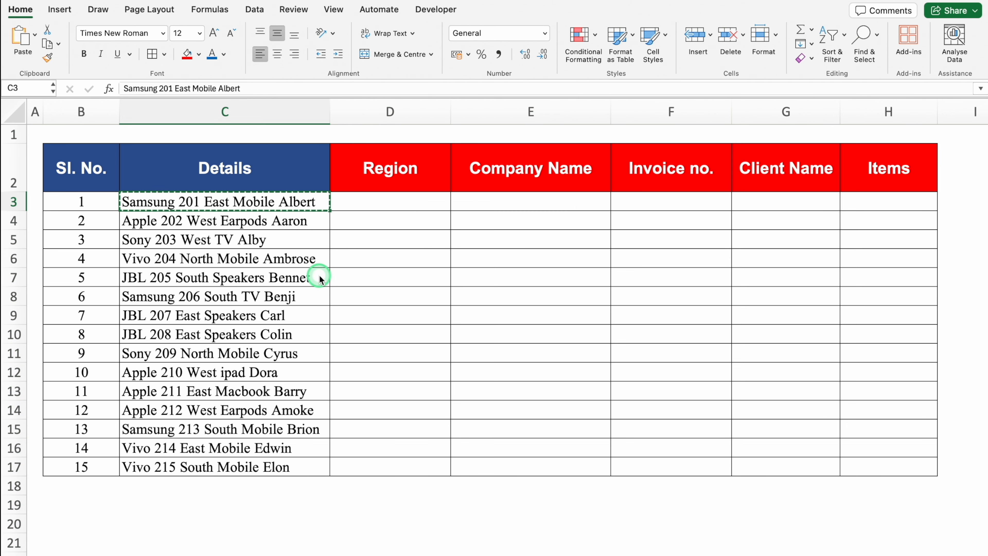
pyautogui.moveTo(353, 201); pyautogui.dragTo(867, 197)
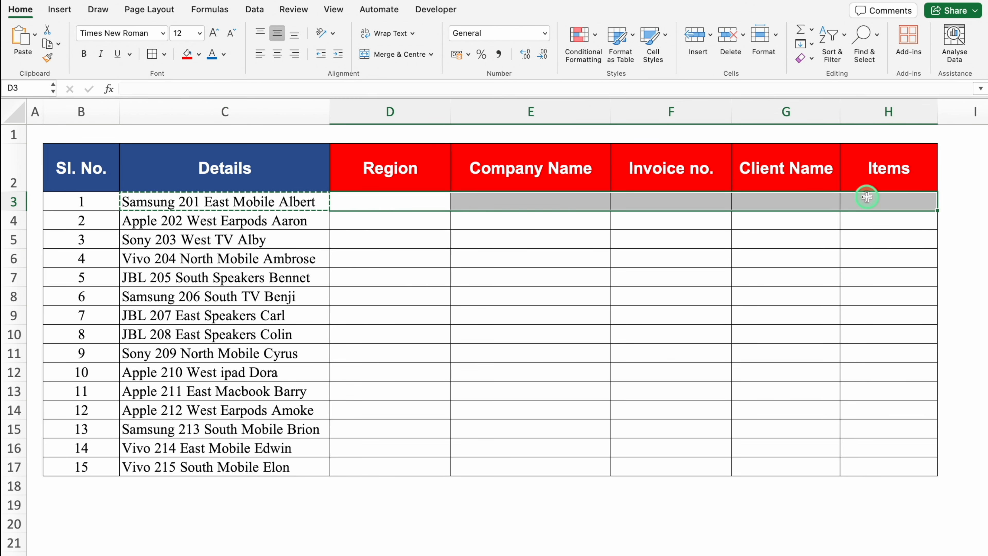
pyautogui.press('super+v')
# Step: Reduce the copied details text in the Region cell D3 to "East"
pyautogui.click(393, 199)
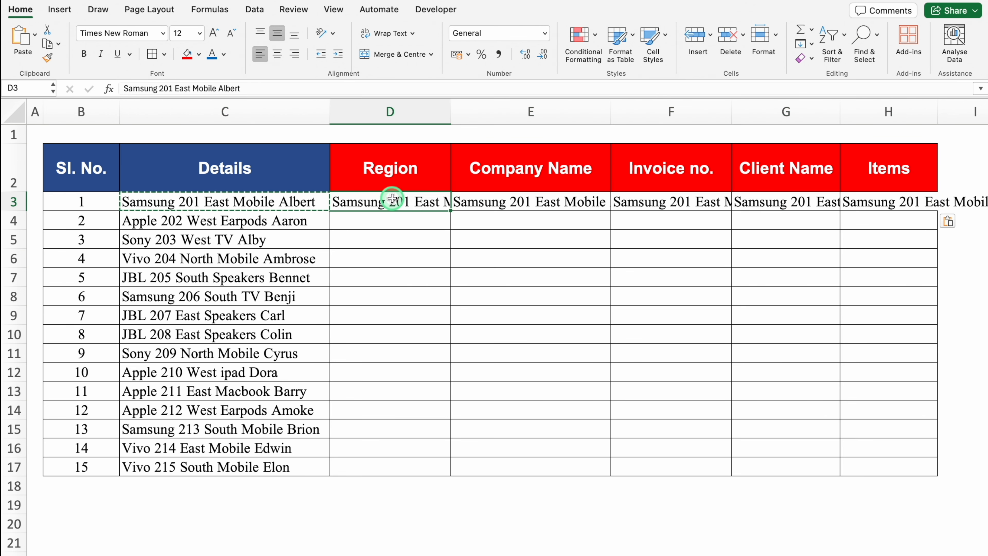
pyautogui.click(175, 89)
pyautogui.moveTo(176, 88); pyautogui.dragTo(106, 88)
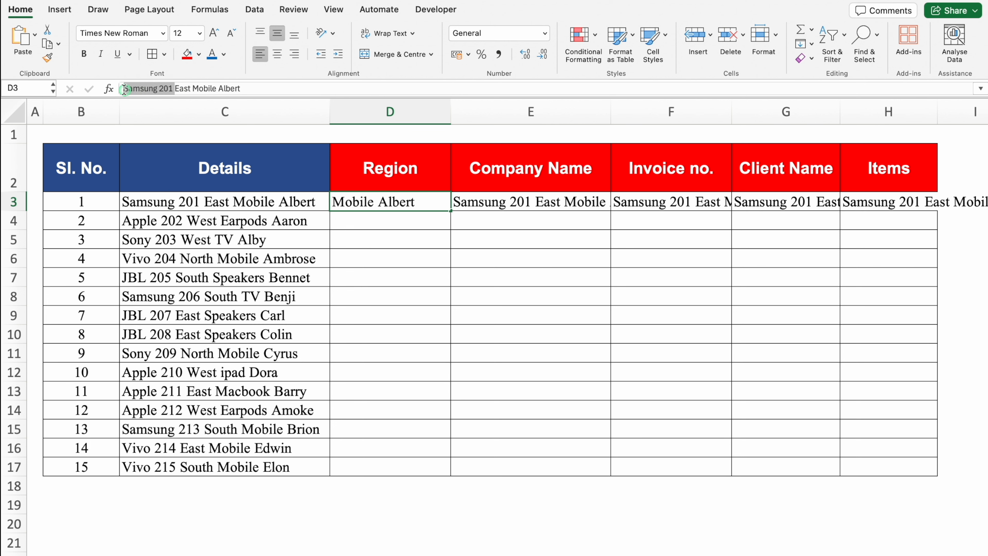
pyautogui.press('BackSpace')
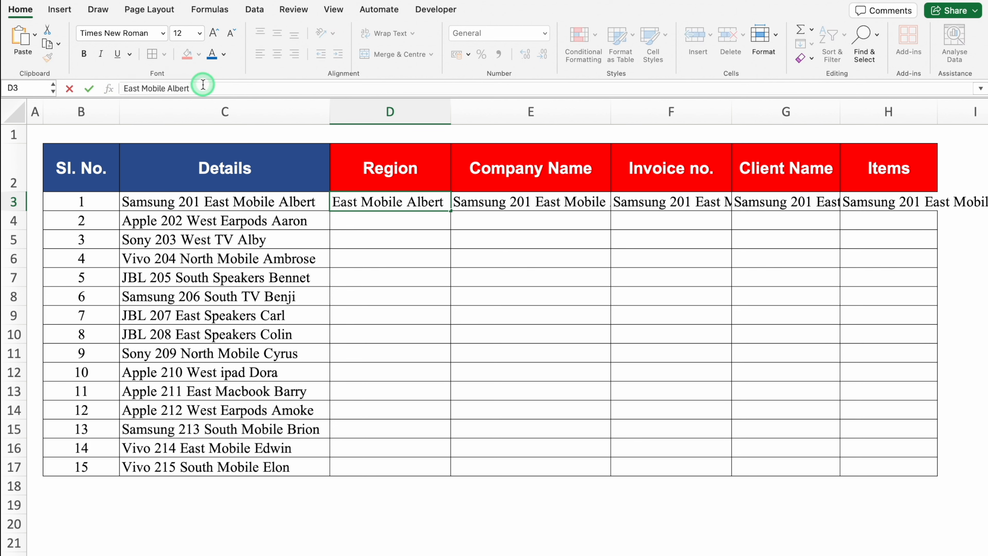
pyautogui.moveTo(190, 89); pyautogui.dragTo(150, 89)
pyautogui.press('BackSpace')
pyautogui.press('BackSpace')
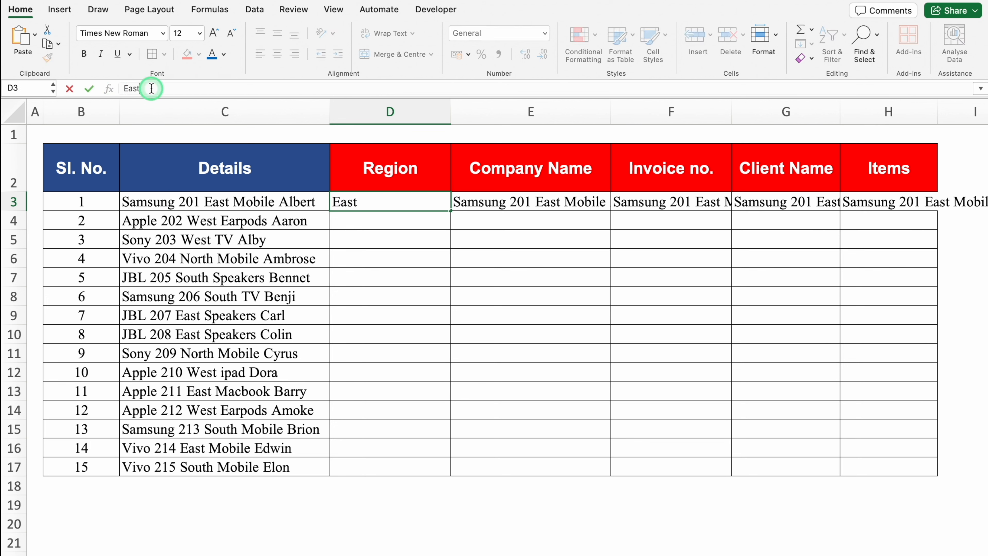
pyautogui.press('Return')
# Step: Reduce the copied details text in the Company Name cell E3 to "Samsung"
pyautogui.click(526, 195)
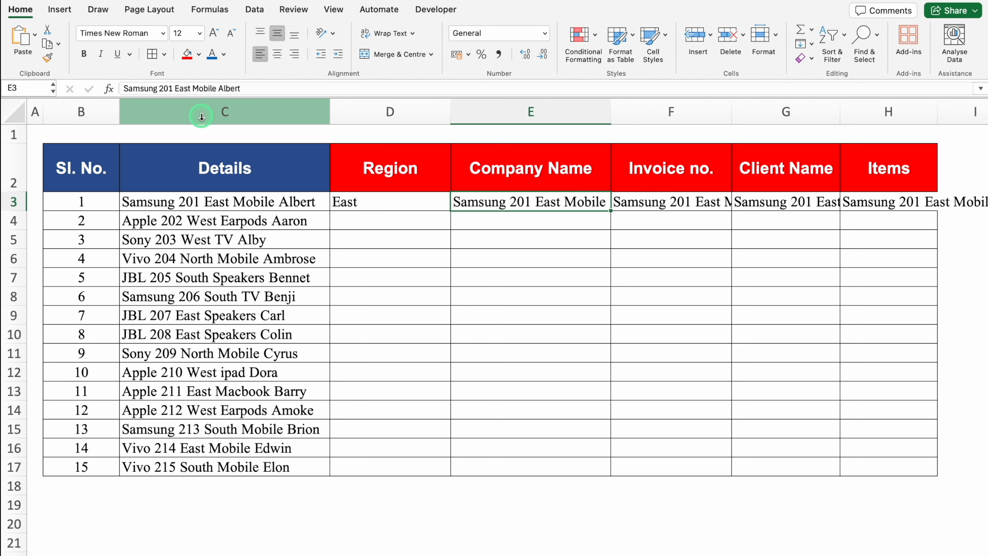
pyautogui.moveTo(251, 89); pyautogui.dragTo(163, 88)
pyautogui.press('BackSpace')
pyautogui.press('Return')
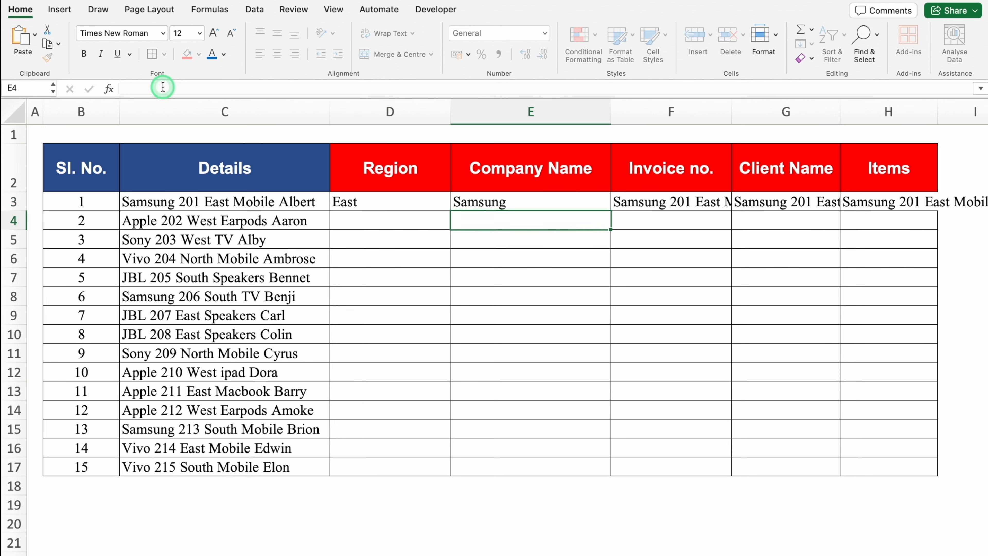
# Step: Reduce the copied details text in the Invoice no. cell F3 to the invoice number only
pyautogui.click(687, 198)
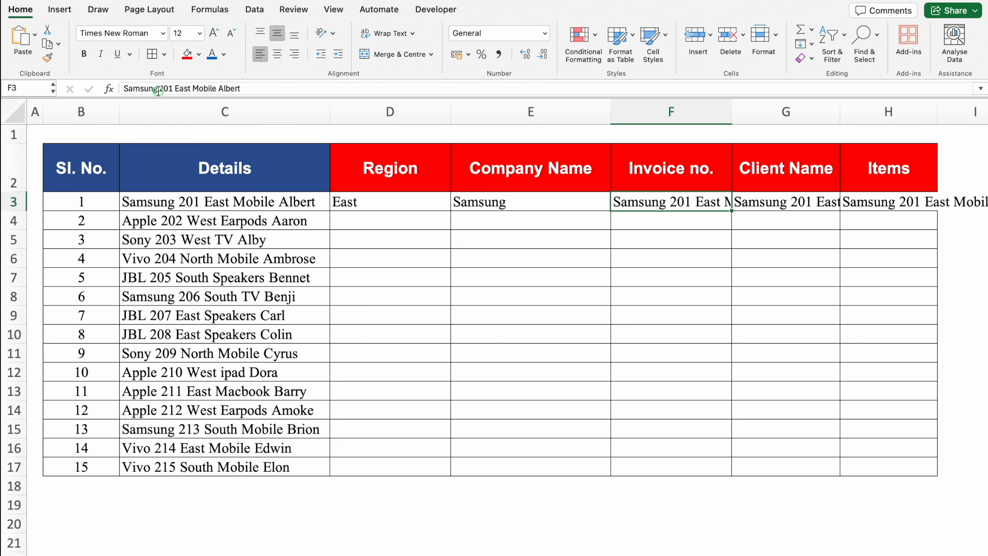
pyautogui.moveTo(155, 89); pyautogui.dragTo(109, 90)
pyautogui.press('BackSpace')
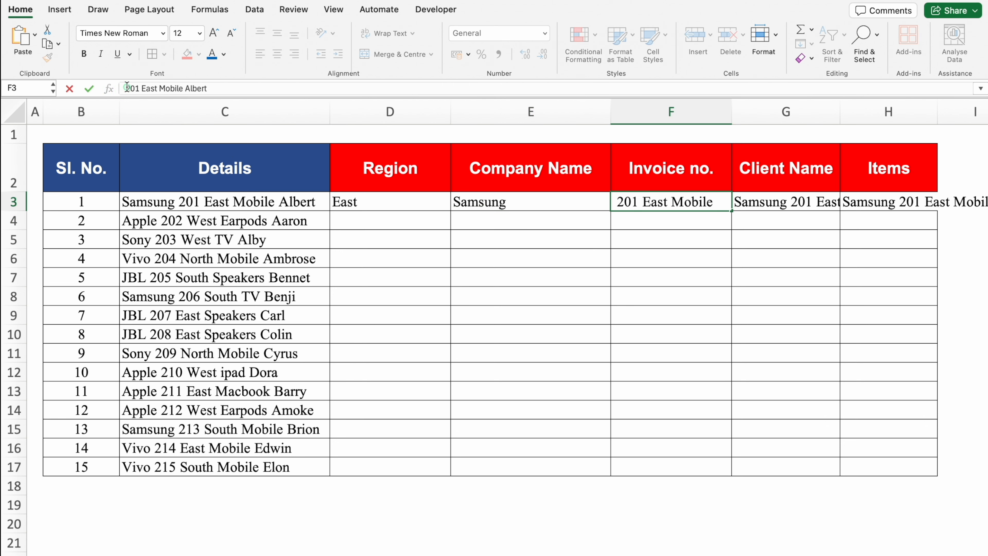
pyautogui.press('BackSpace')
pyautogui.moveTo(206, 89); pyautogui.dragTo(151, 87)
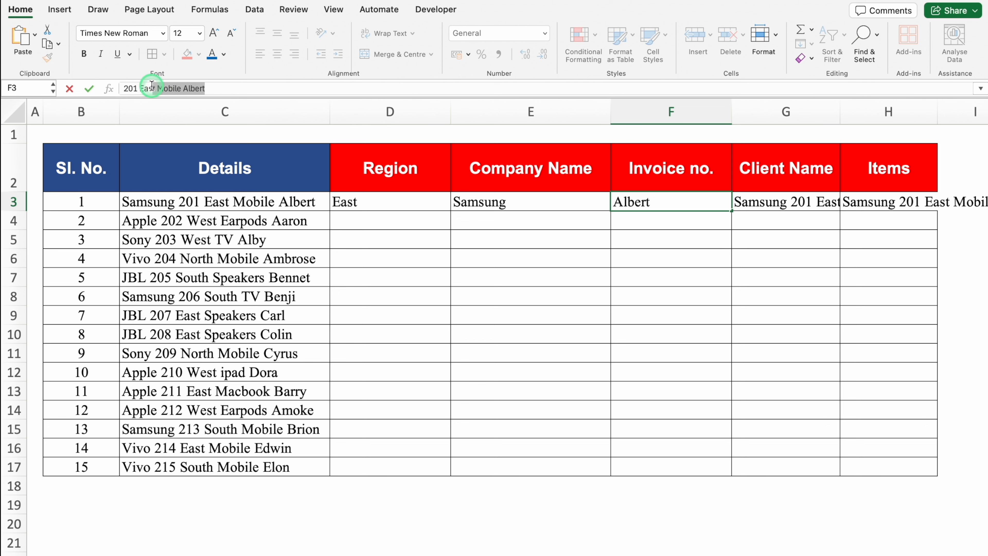
pyautogui.press('BackSpace')
pyautogui.press('Return')
# Step: Reduce the copied details text in the Client Name cell G3 to the client's name only
pyautogui.click(793, 201)
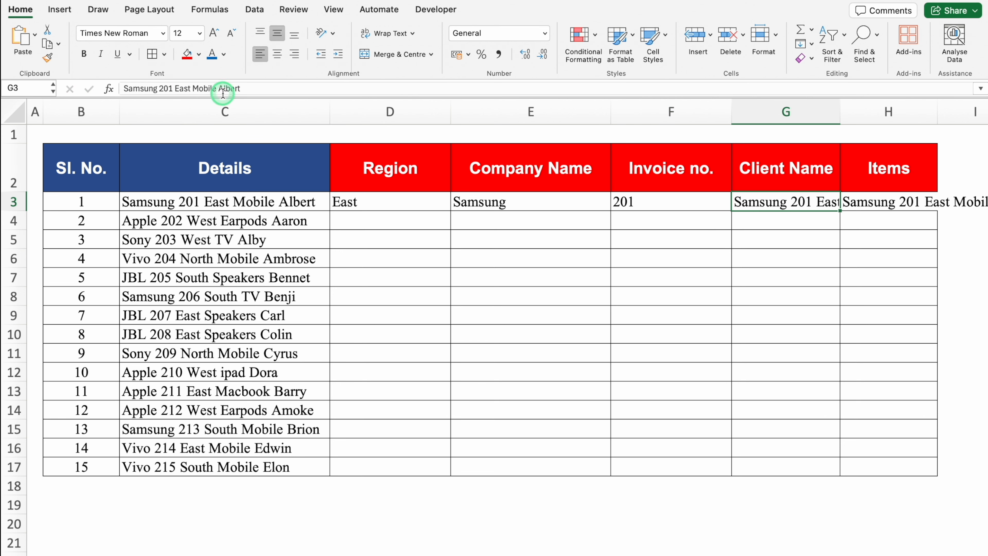
pyautogui.moveTo(219, 89); pyautogui.dragTo(120, 90)
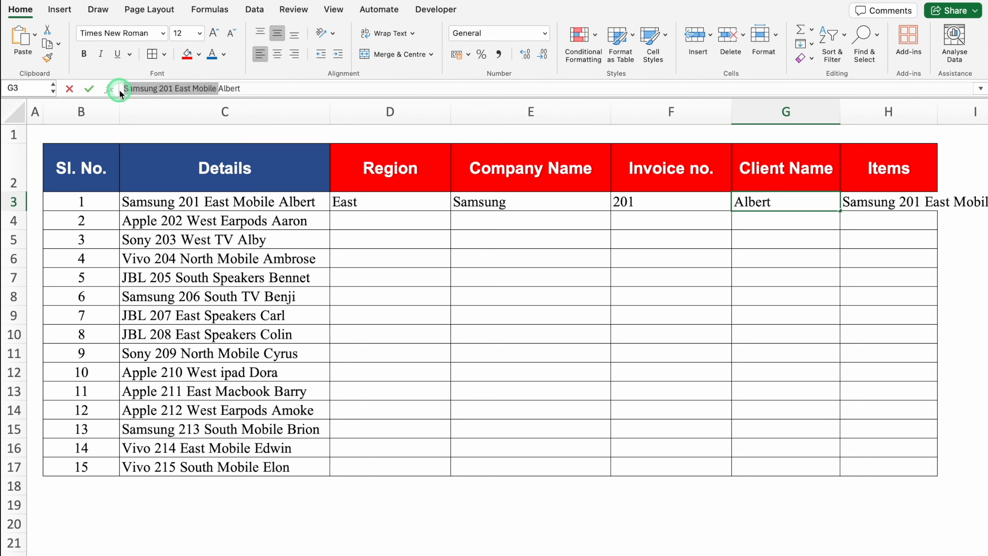
pyautogui.press('BackSpace')
pyautogui.press('Return')
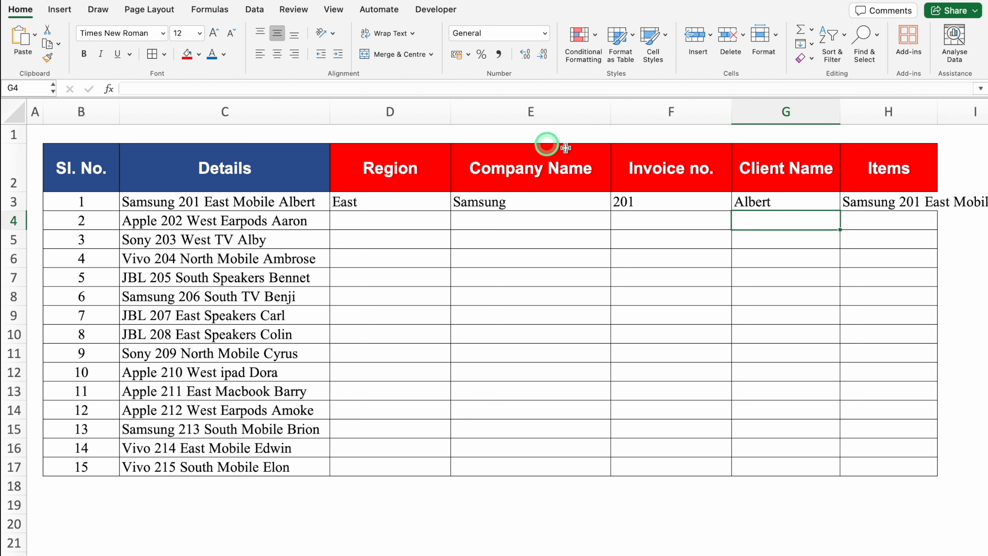
# Step: Reduce the copied details text in the Items cell H3 to "Mobile"
pyautogui.click(866, 200)
pyautogui.moveTo(191, 89); pyautogui.dragTo(123, 89)
pyautogui.press('BackSpace')
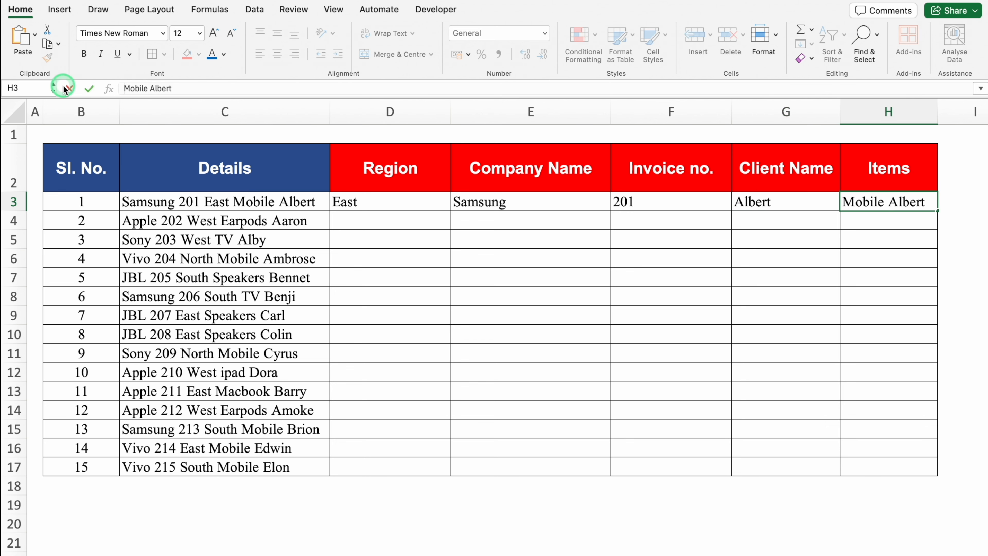
pyautogui.moveTo(189, 87); pyautogui.dragTo(140, 88)
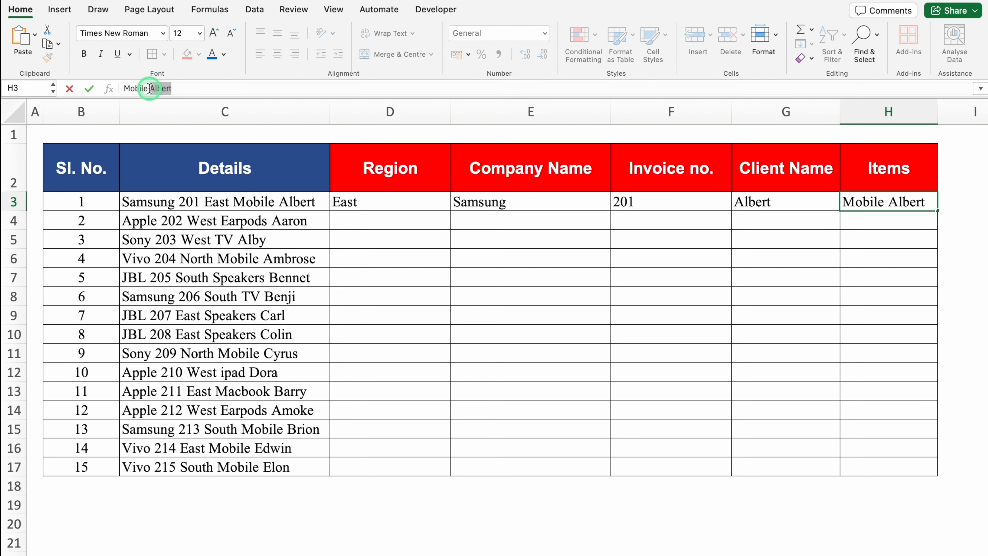
pyautogui.press('BackSpace')
pyautogui.press('Return')
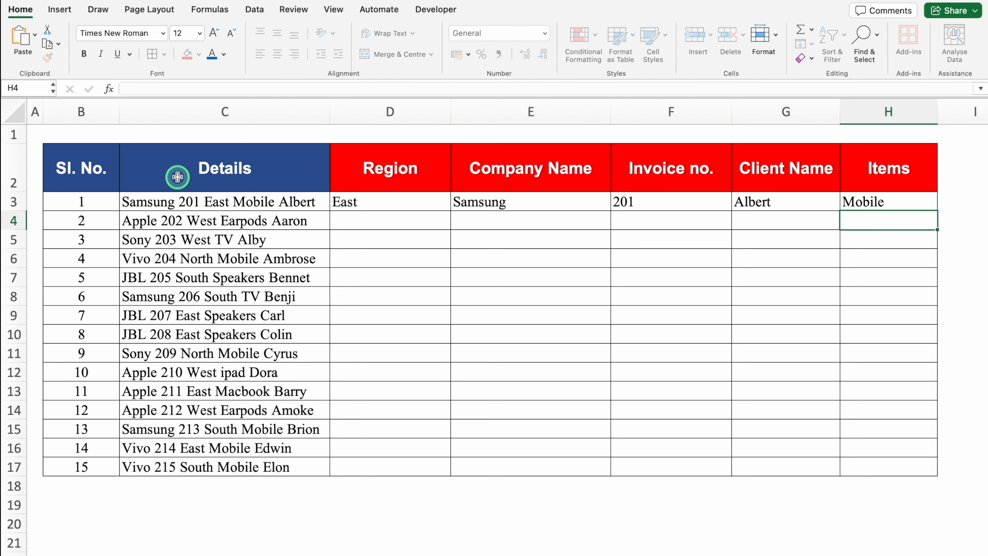
# Step: Flash Fill the Region, Company Name, Invoice no., Client Name and Items columns from row 4 down, following the row 3 examples
pyautogui.click(348, 221)
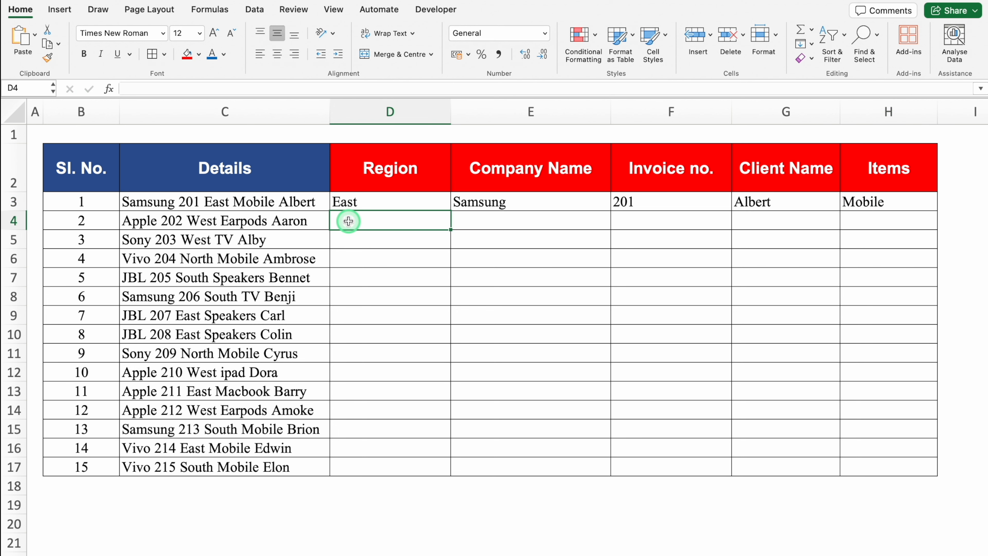
pyautogui.hotkey('ctrl', 'e')
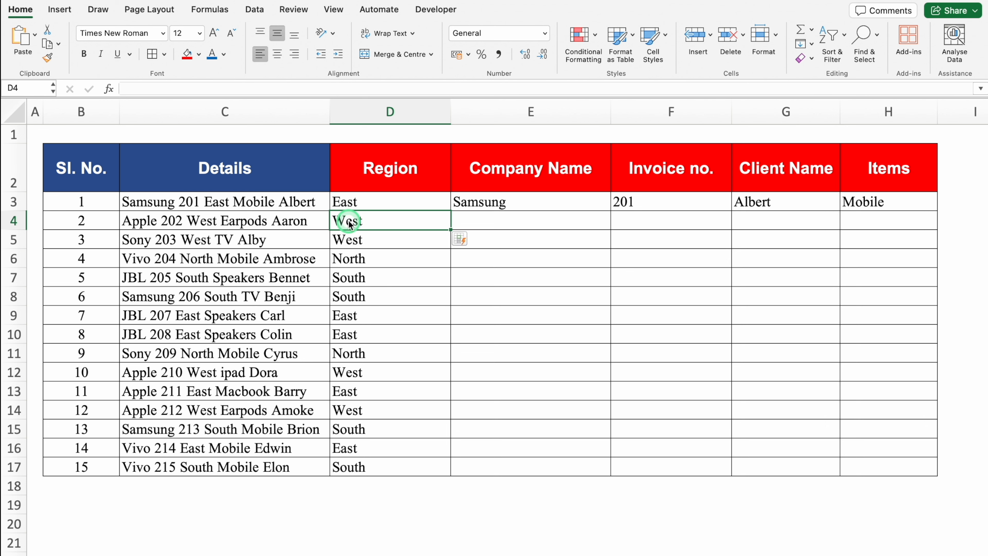
pyautogui.click(506, 221)
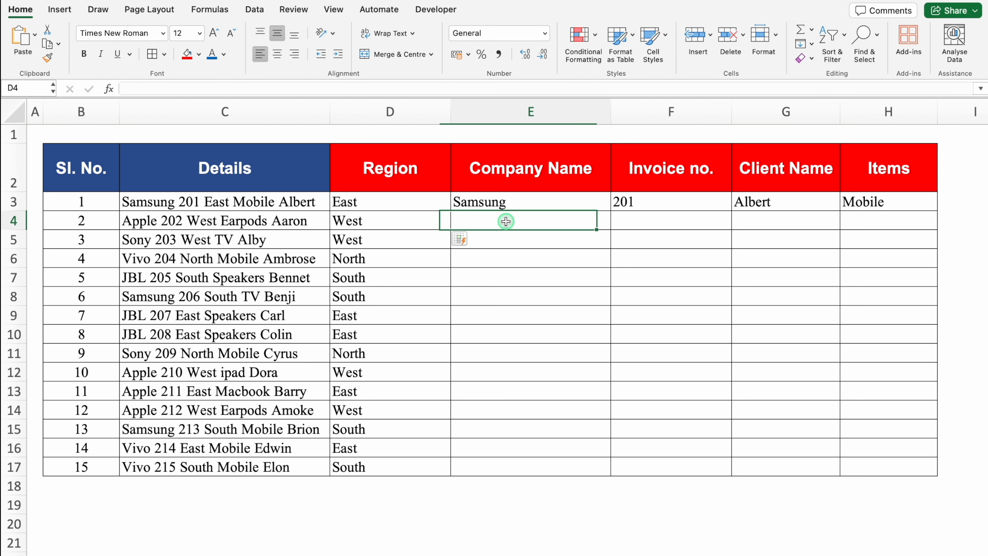
pyautogui.hotkey('ctrl', 'e')
pyautogui.click(647, 217)
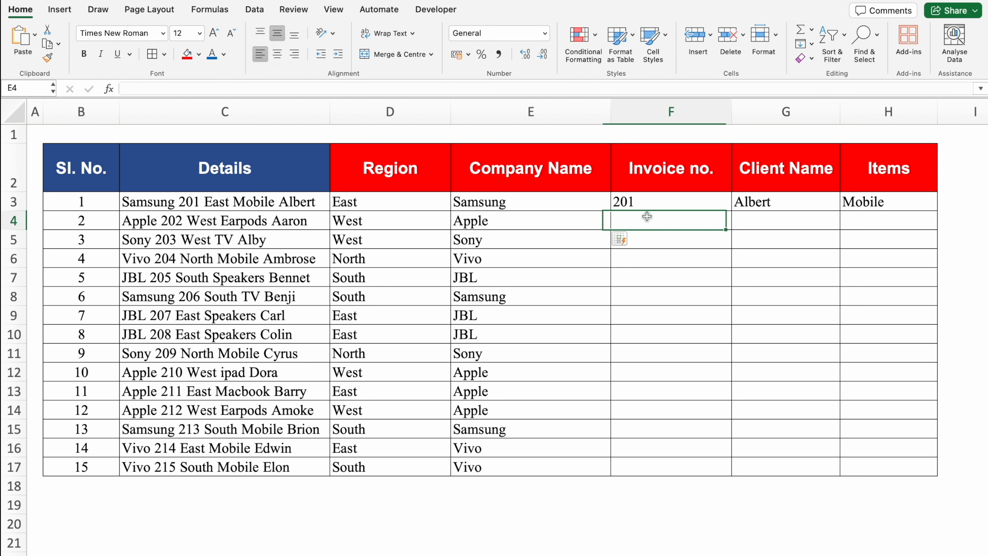
pyautogui.hotkey('ctrl', 'e')
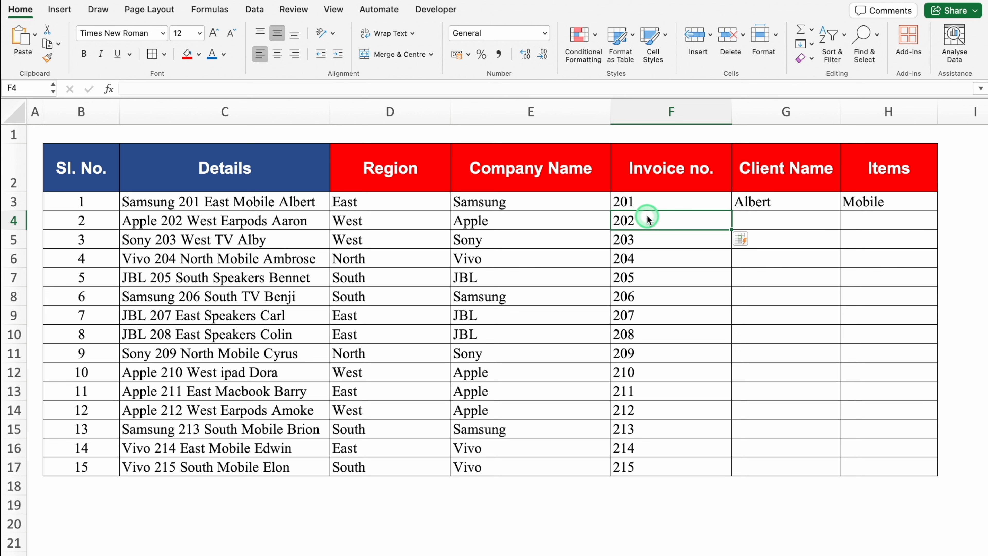
pyautogui.click(789, 214)
pyautogui.hotkey('ctrl', 'e')
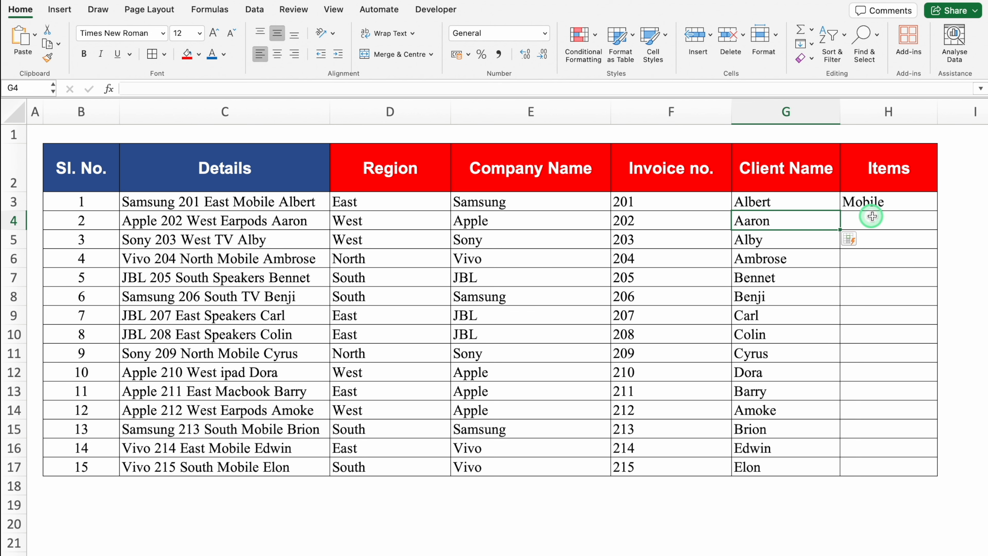
pyautogui.click(877, 219)
pyautogui.hotkey('ctrl', 'e')
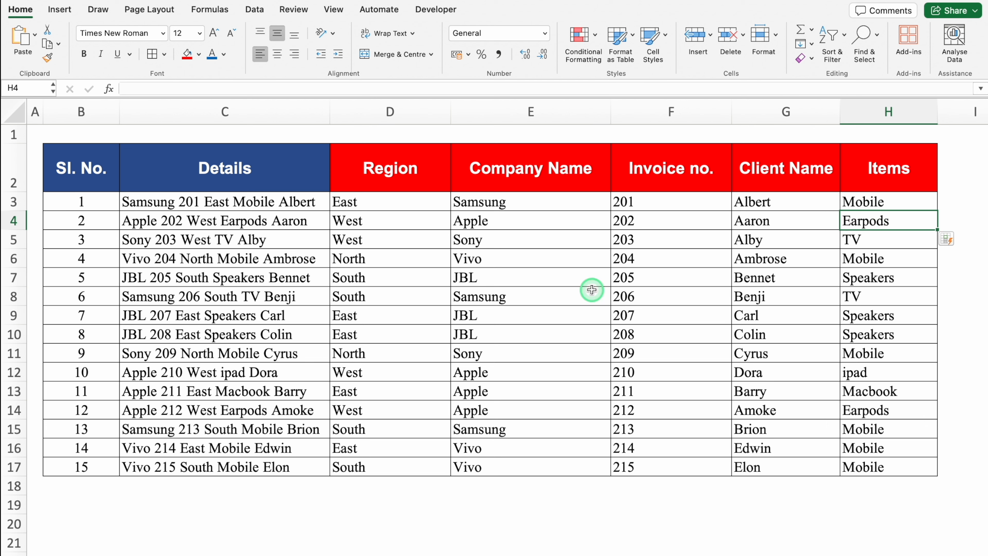
# Step: Rename the Region column header in D2 to "Items"
pyautogui.click(386, 172)
pyautogui.write('Items')
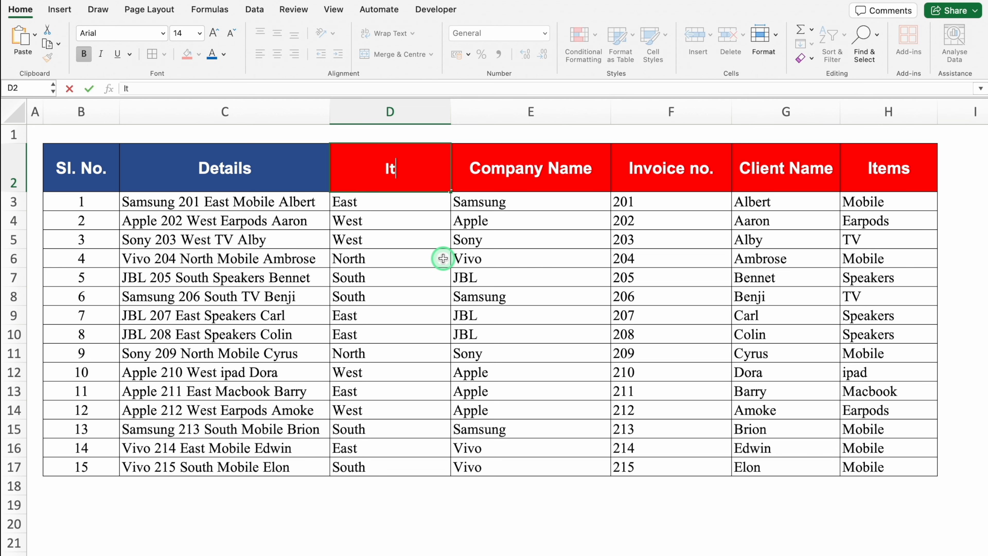
pyautogui.click(380, 203)
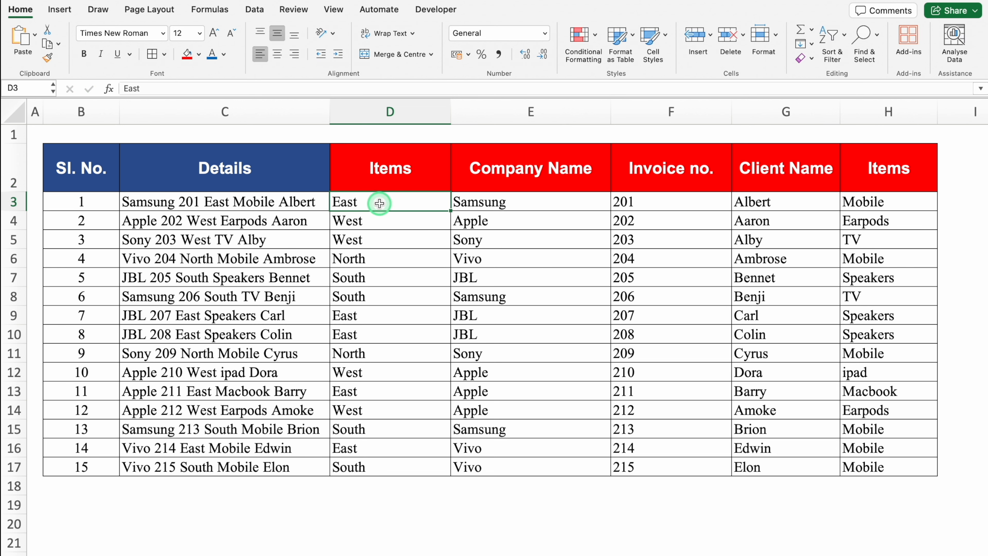
# Step: Copy "Mobile" from the Details entry in C3 and clear the region values in D3:D17
pyautogui.click(308, 202)
pyautogui.moveTo(217, 89); pyautogui.dragTo(193, 89)
pyautogui.press('cmd+c')
pyautogui.moveTo(379, 198); pyautogui.dragTo(383, 465)
pyautogui.press('Delete')
# Step: Paste "Mobile" into D3 and Flash Fill column D from row 4 down
pyautogui.click(360, 203)
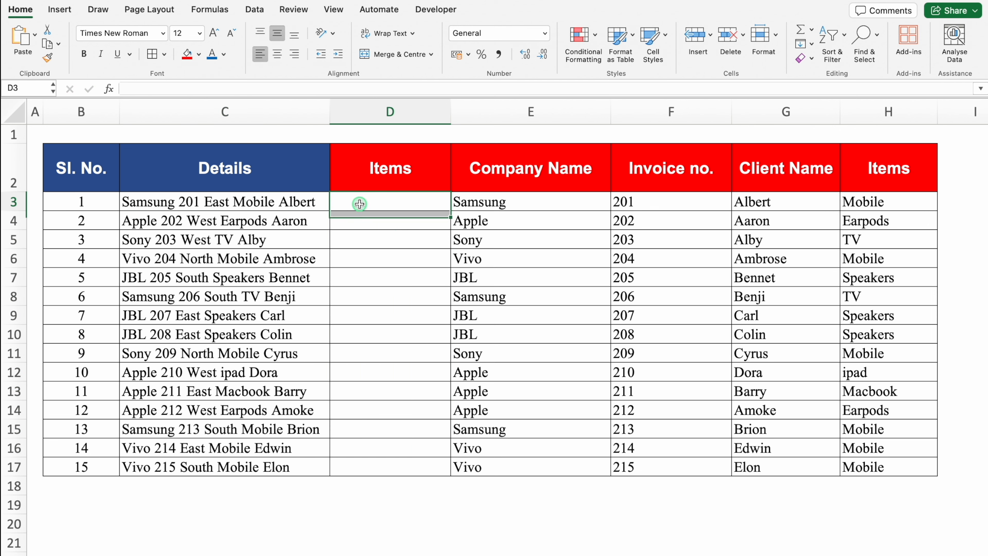
pyautogui.press('cmd+v')
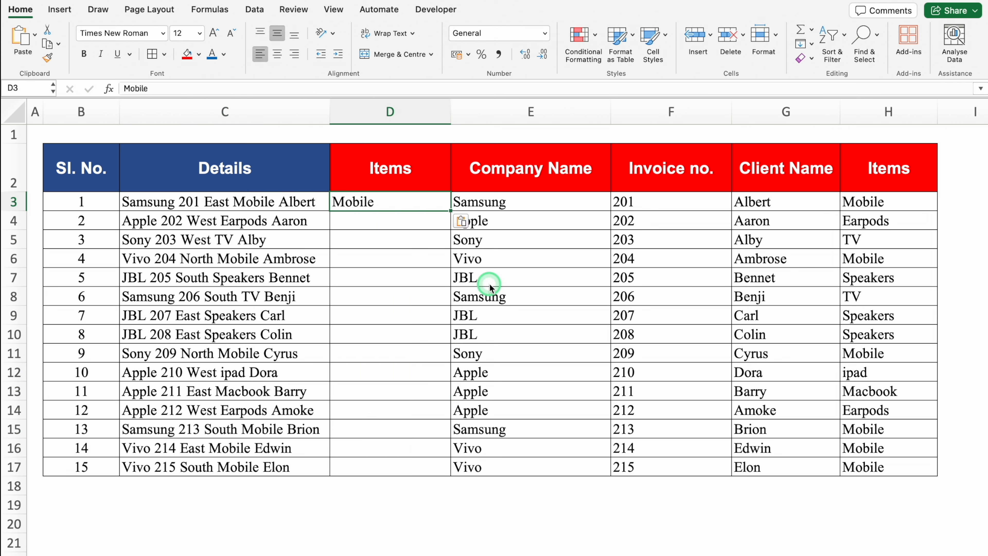
pyautogui.click(389, 223)
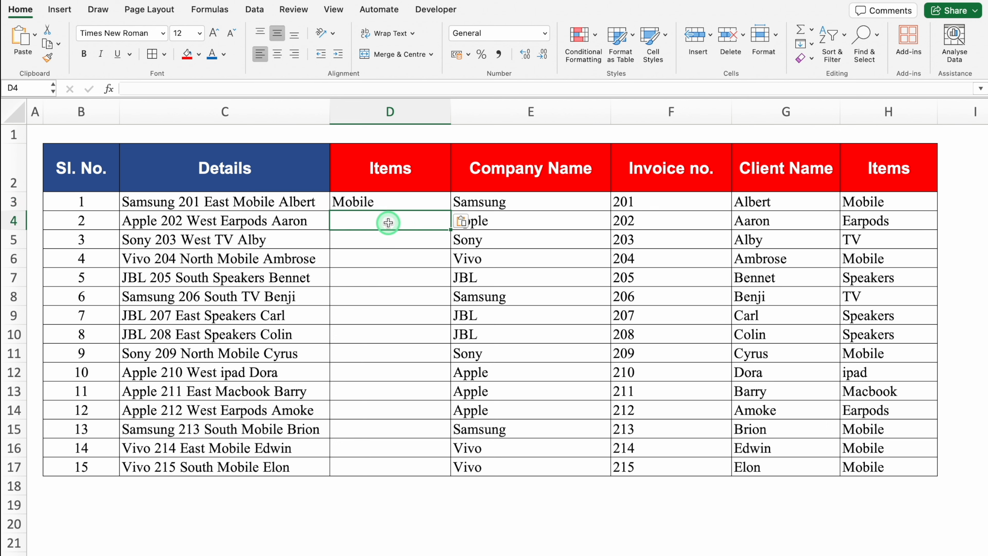
pyautogui.hotkey('ctrl', 'e')
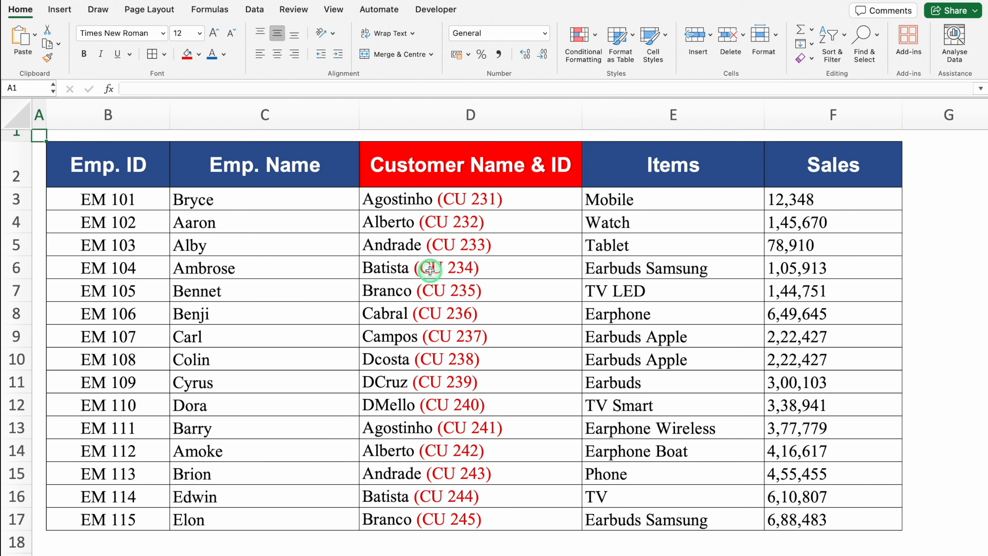
# Step: Examine how the entries in the Customer Name & ID column combine a name with a bracketed ID
pyautogui.click(476, 159)
pyautogui.click(484, 204)
pyautogui.click(488, 221)
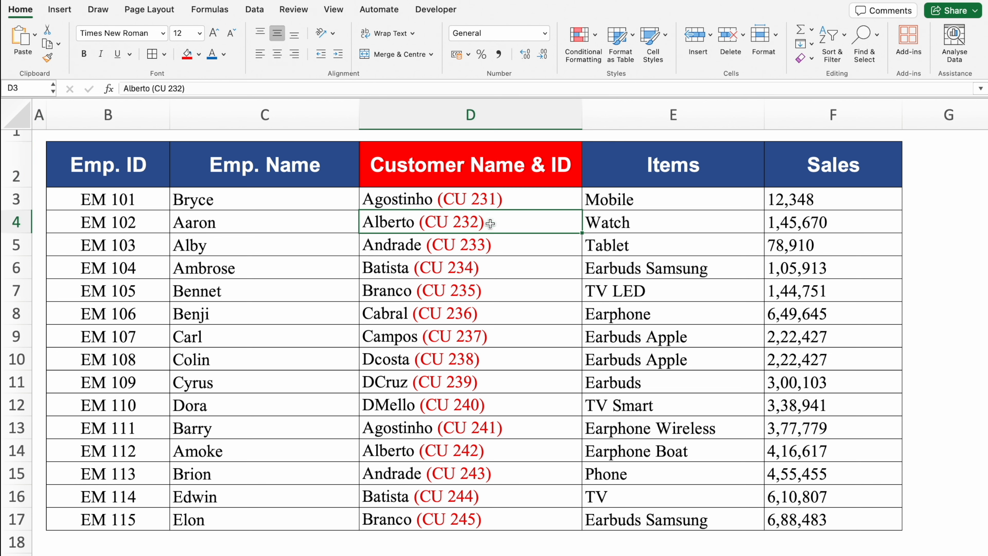
pyautogui.click(478, 237)
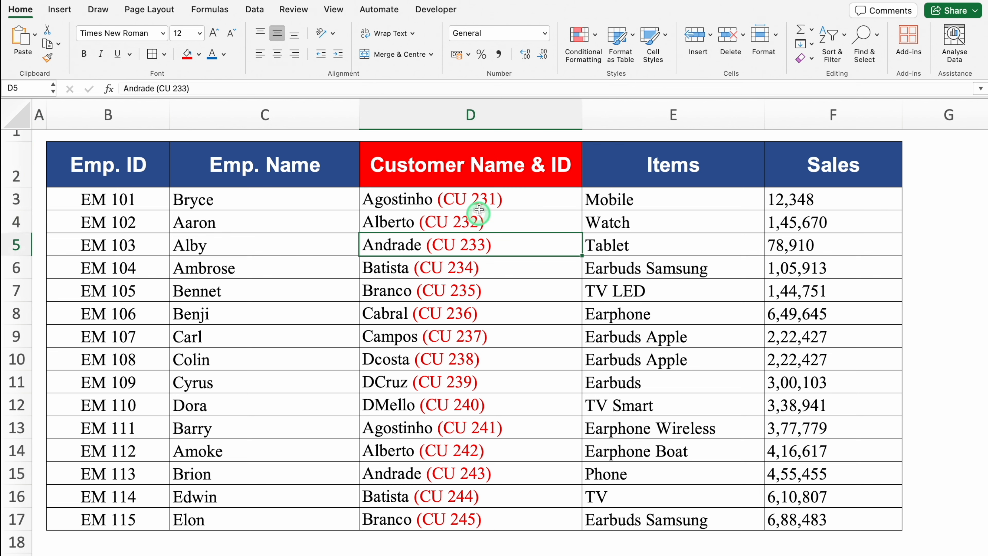
pyautogui.click(480, 199)
pyautogui.click(482, 230)
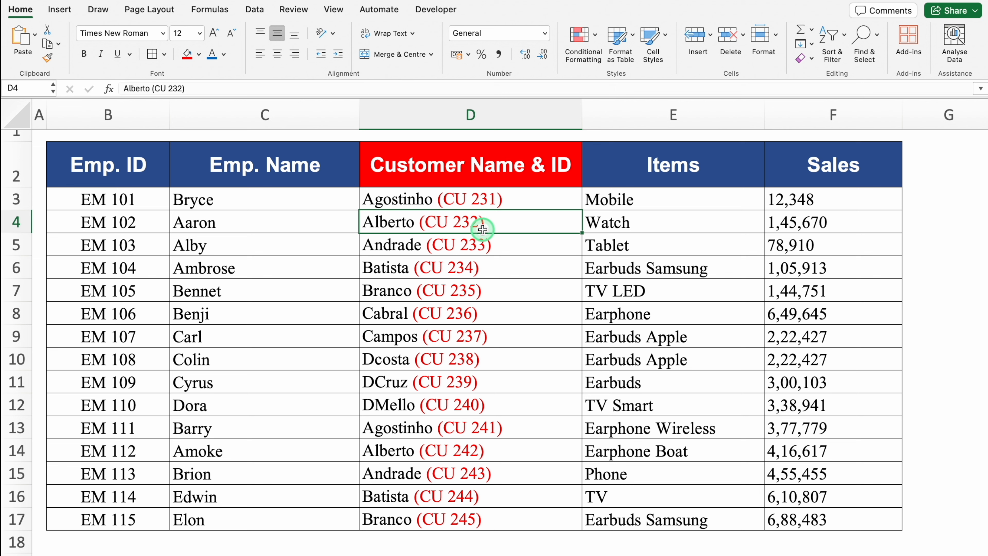
# Step: Shorten the header in D2 to "Customer Name"
pyautogui.click(513, 170)
pyautogui.click(254, 87)
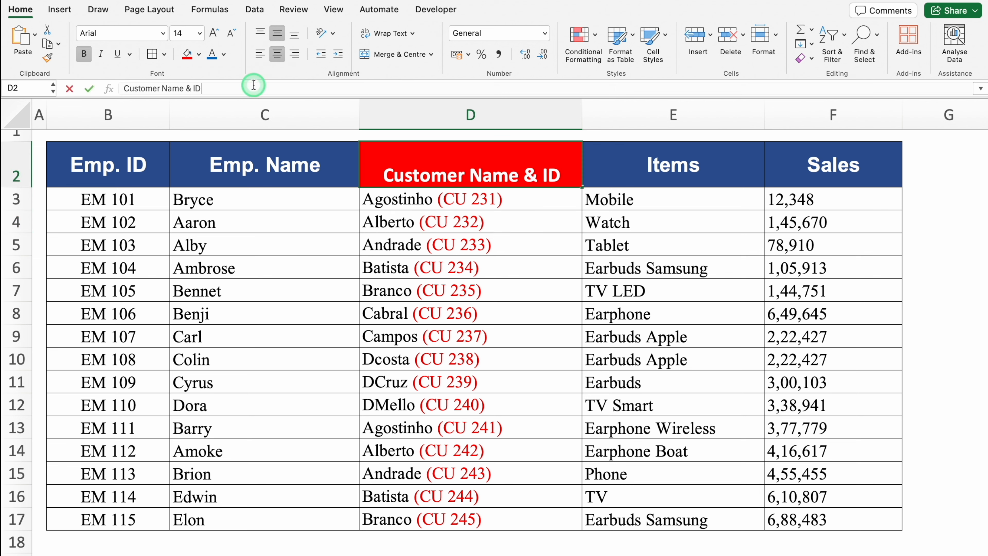
pyautogui.press('BackSpace')
pyautogui.press('BackSpace')
pyautogui.press('BackSpace')
pyautogui.press('BackSpace')
pyautogui.press('BackSpace')
pyautogui.press('Return')
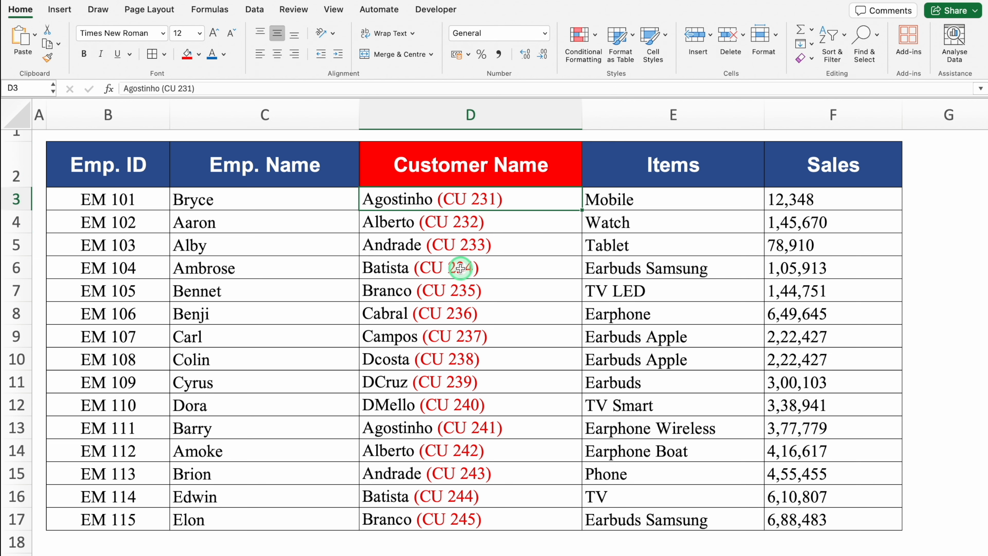
# Step: Remove the bracketed customer IDs from the whole table by replacing all "(*)" matches with nothing
pyautogui.click(435, 286)
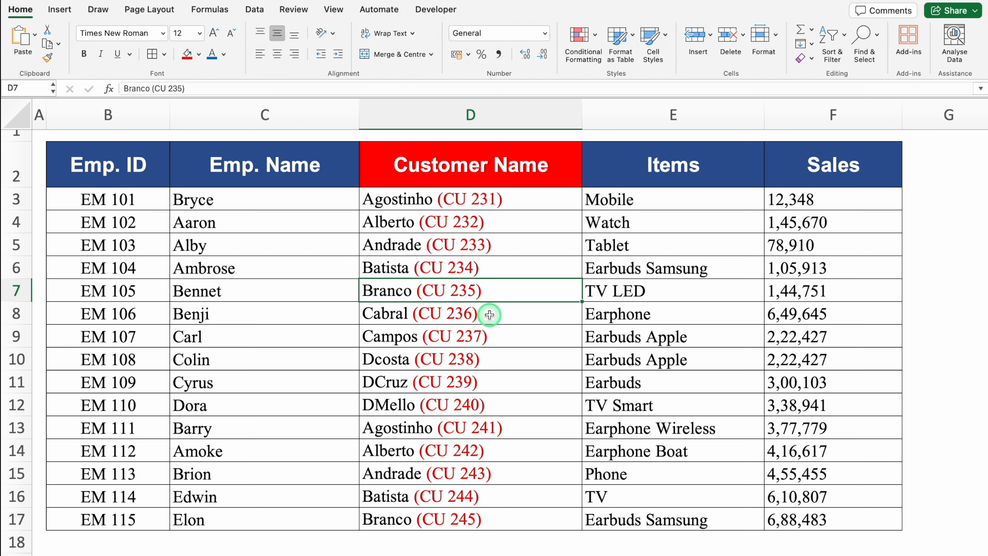
pyautogui.press('super+a')
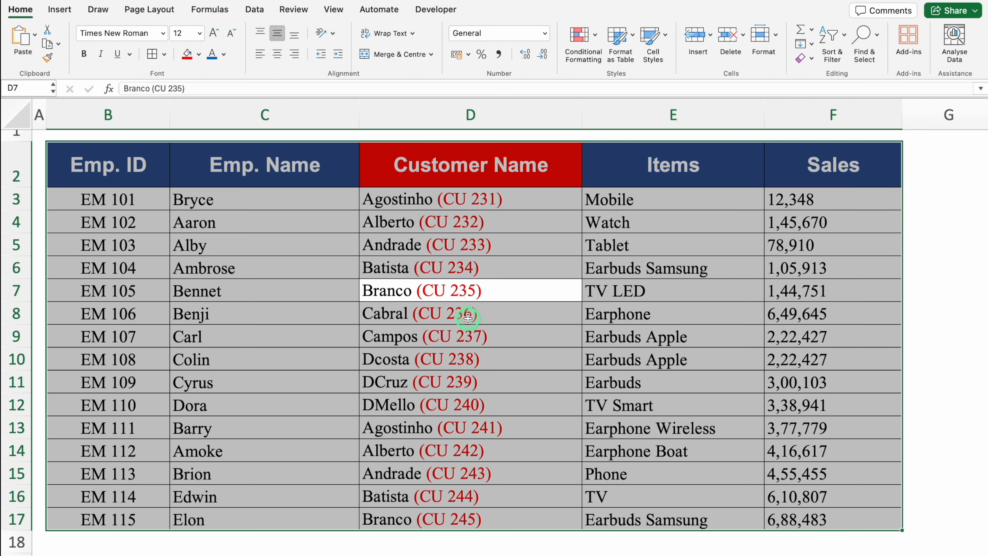
pyautogui.hotkey('ctrl', 'h')
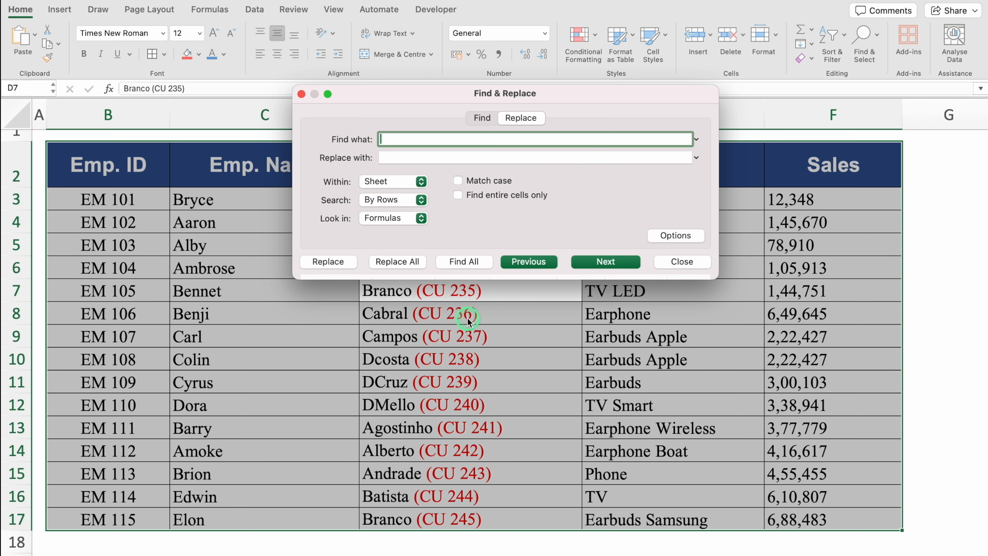
pyautogui.moveTo(445, 92); pyautogui.dragTo(674, 163)
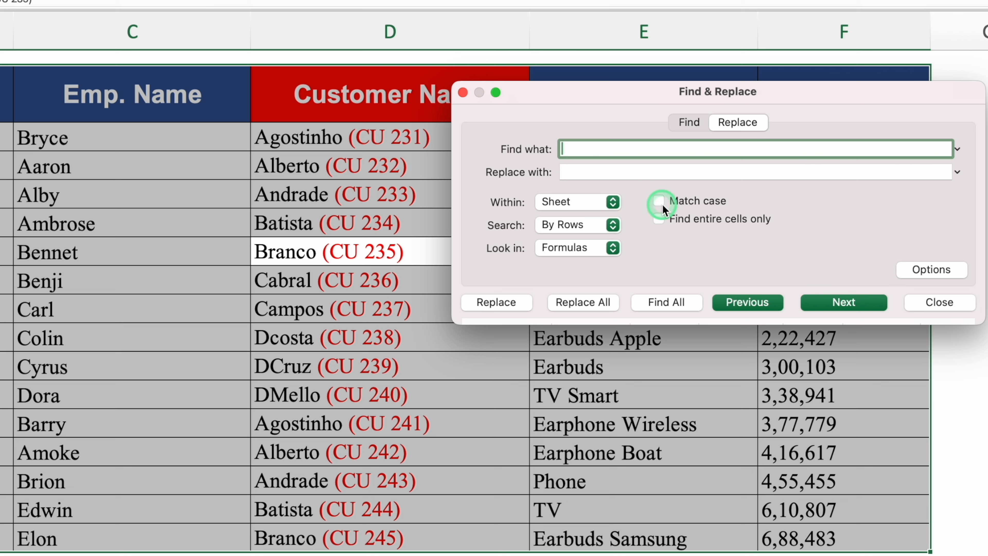
pyautogui.write('(*')
pyautogui.click(624, 174)
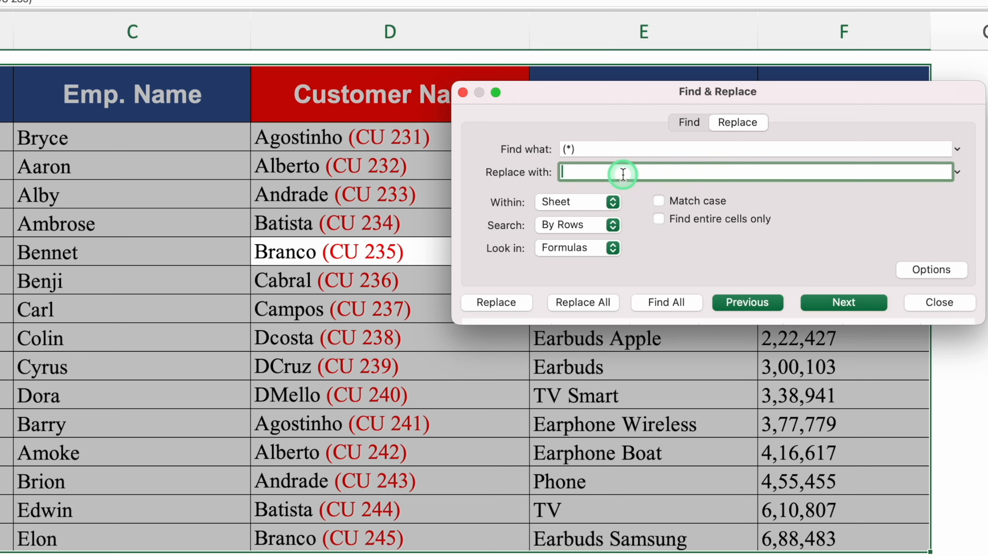
pyautogui.click(585, 306)
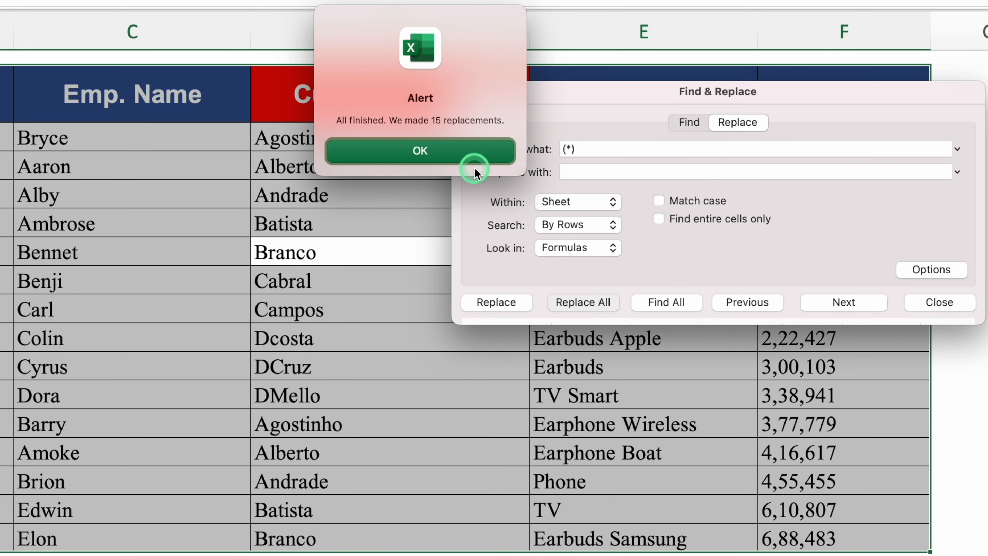
pyautogui.click(443, 152)
pyautogui.click(463, 93)
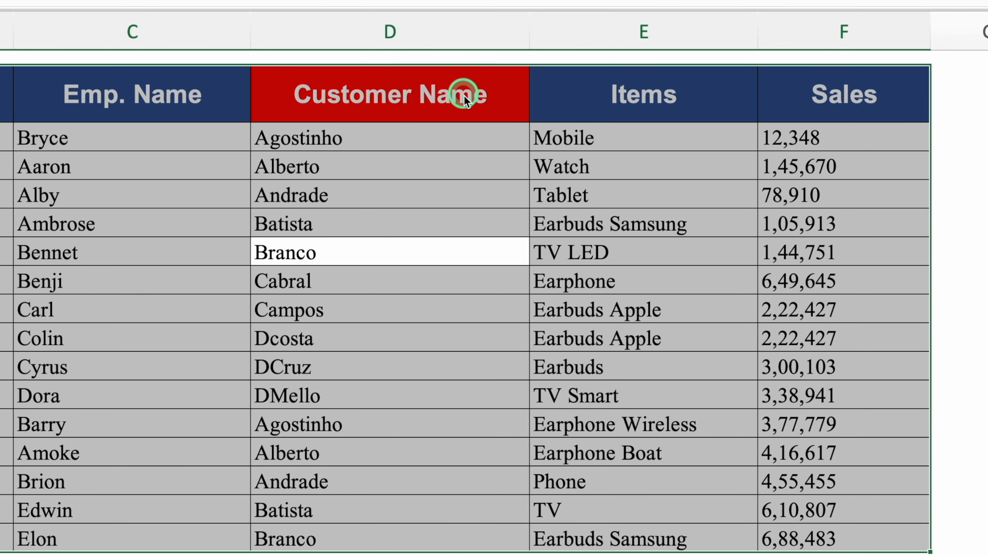
pyautogui.click(442, 329)
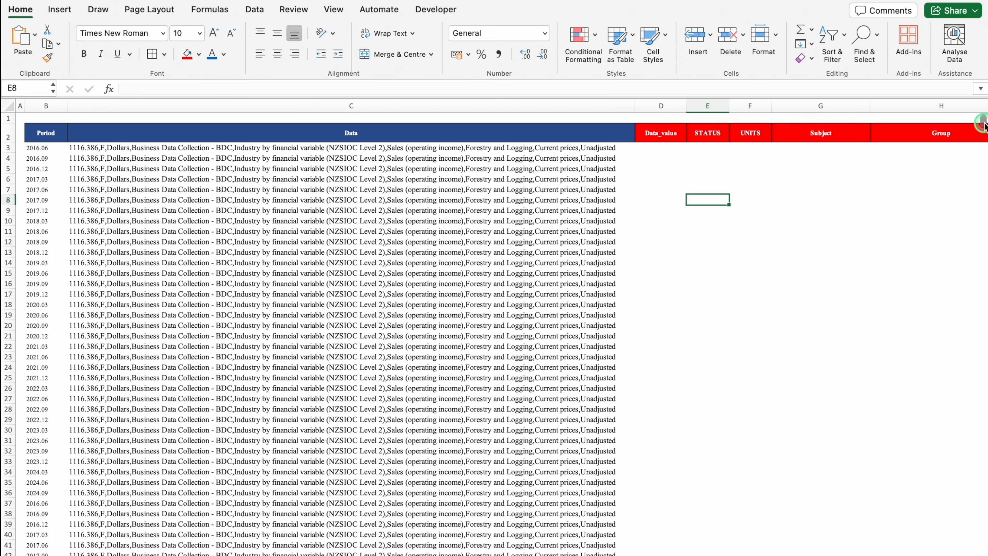
# Step: Examine the comma-separated entries in the Data column and the target headers beside it
pyautogui.click(984, 146)
pyautogui.moveTo(985, 146); pyautogui.dragTo(980, 82)
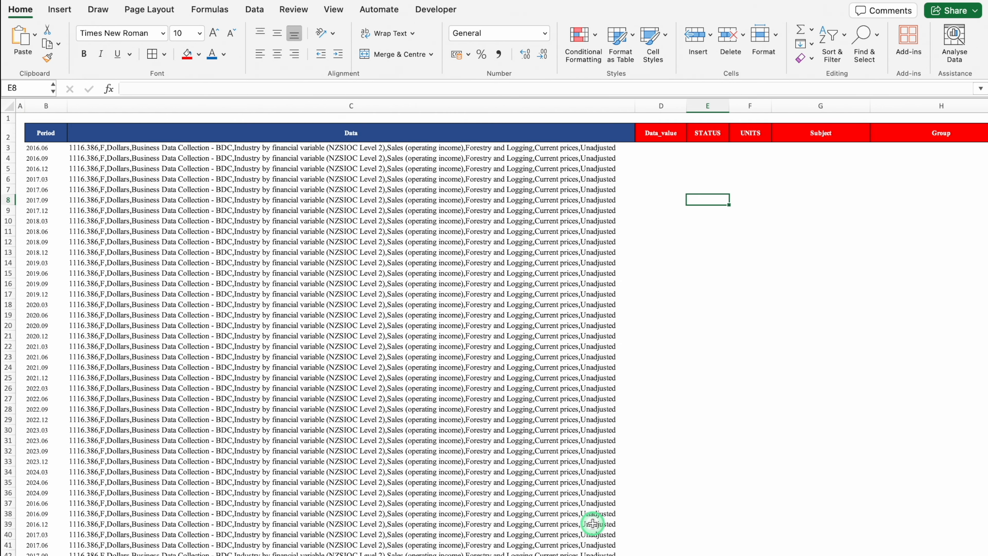
pyautogui.moveTo(550, 552); pyautogui.dragTo(399, 326)
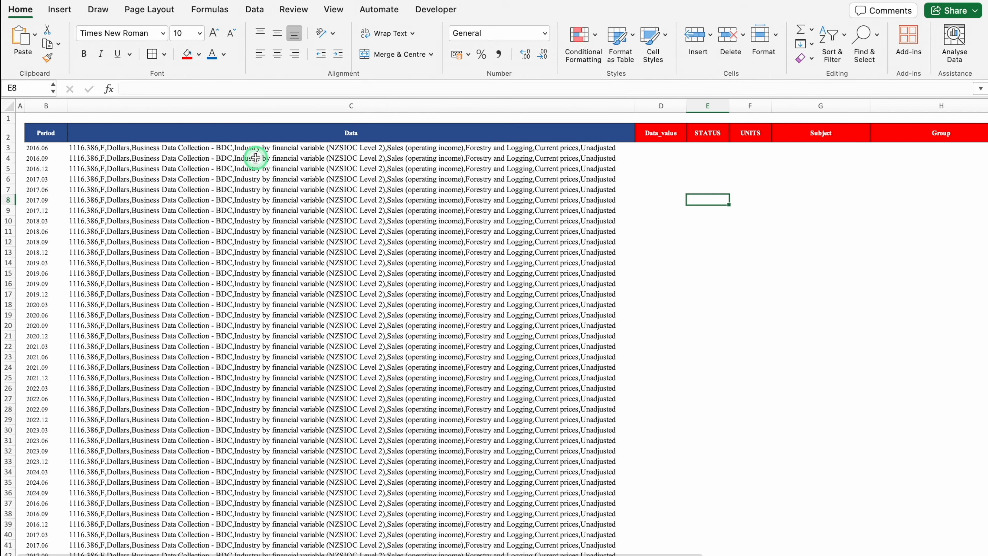
pyautogui.click(271, 157)
pyautogui.click(671, 157)
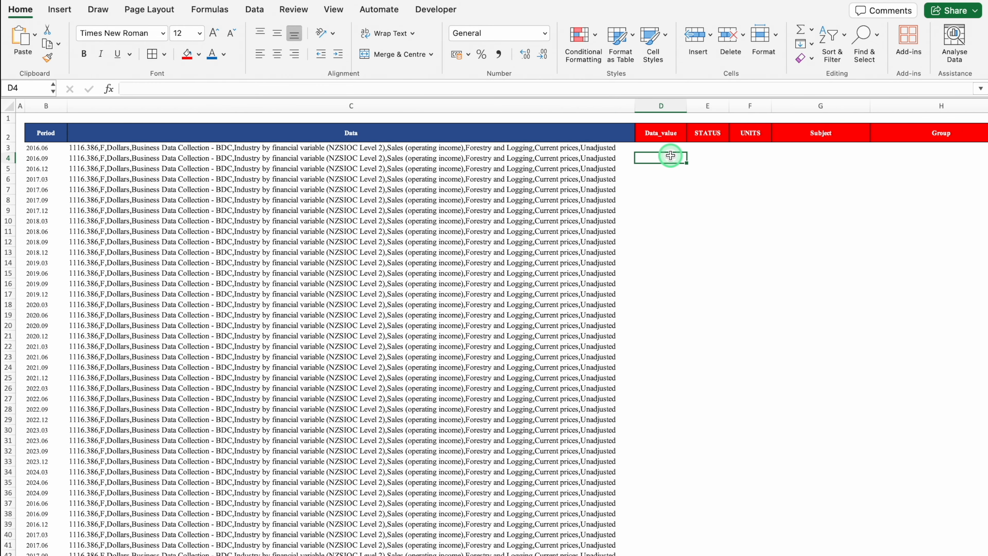
# Step: Set up Text to Columns on the Data entries from C3 to the last row as delimited data, with Comma added as a delimiter
pyautogui.click(497, 149)
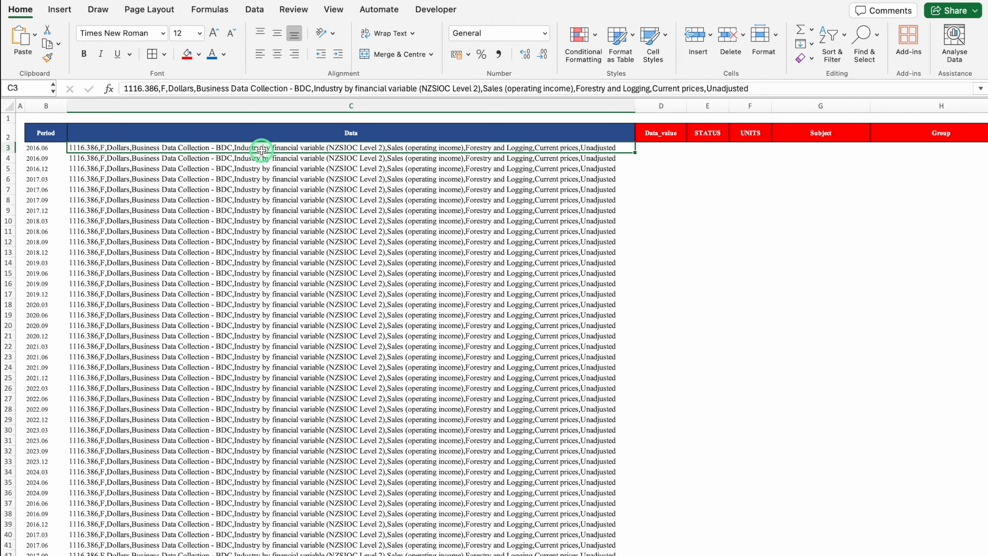
pyautogui.hotkey('ctrl', 'shift', 'Down')
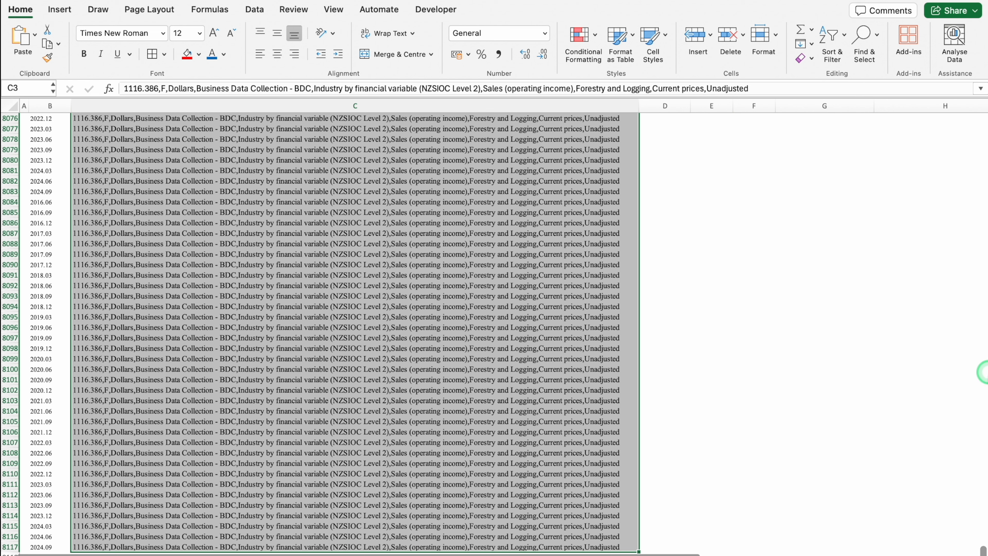
pyautogui.moveTo(983, 553); pyautogui.dragTo(969, 113)
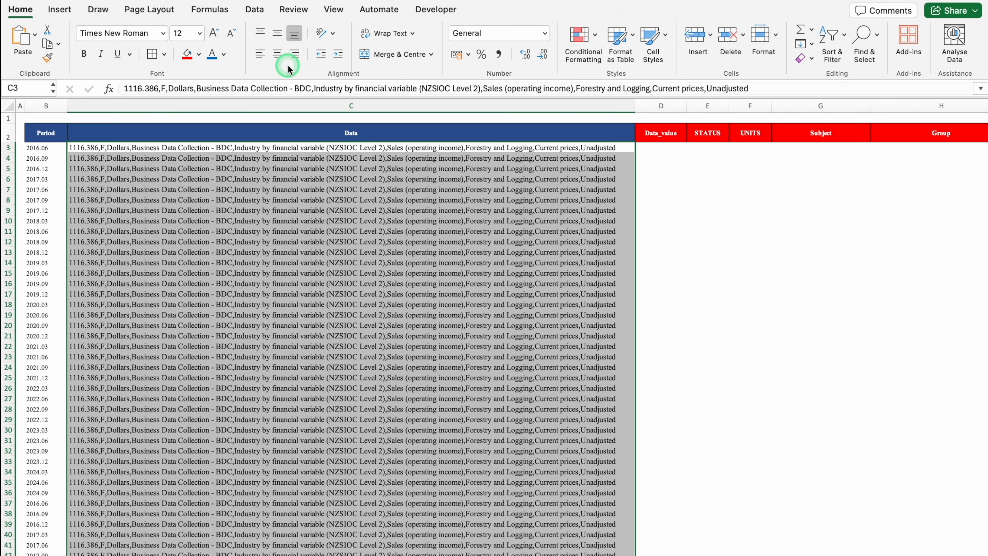
pyautogui.click(255, 10)
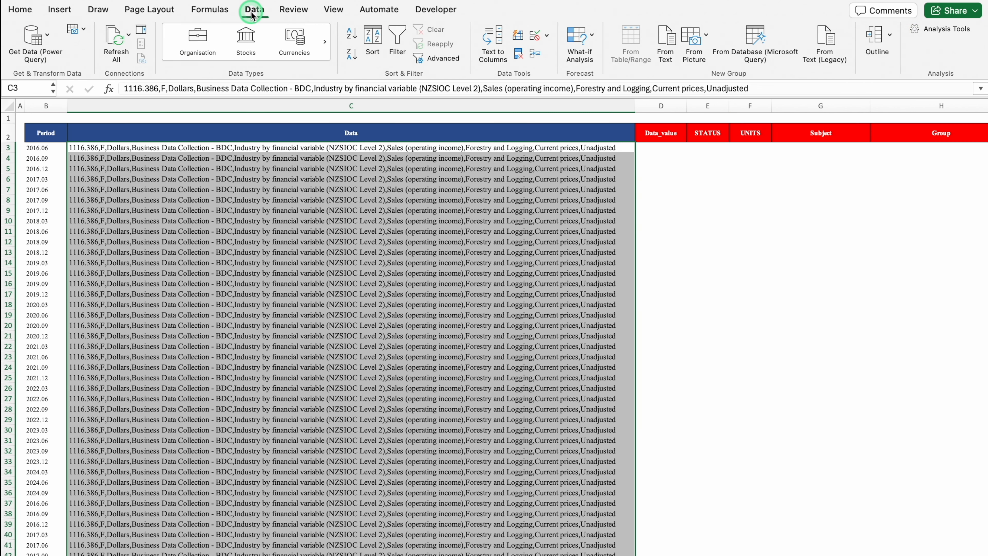
pyautogui.click(495, 67)
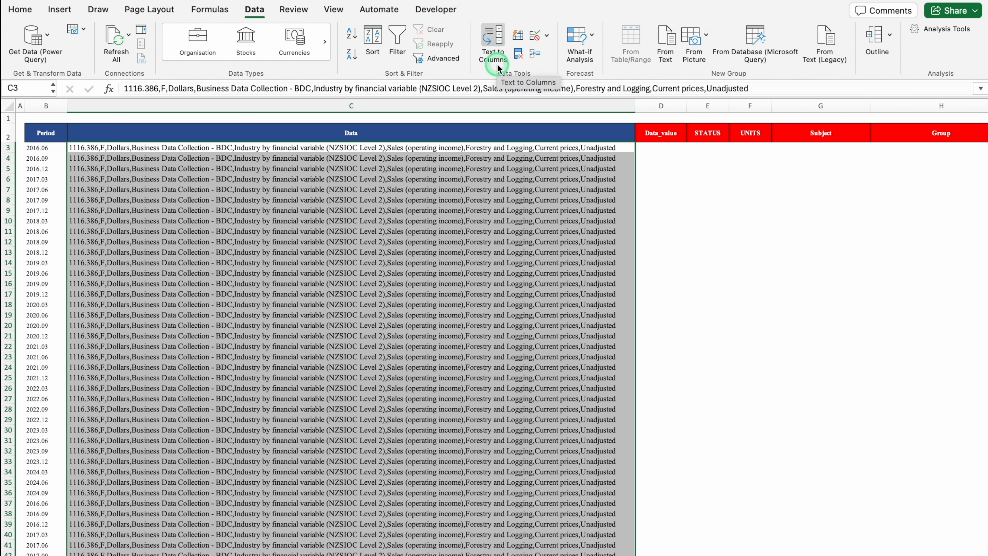
pyautogui.click(498, 43)
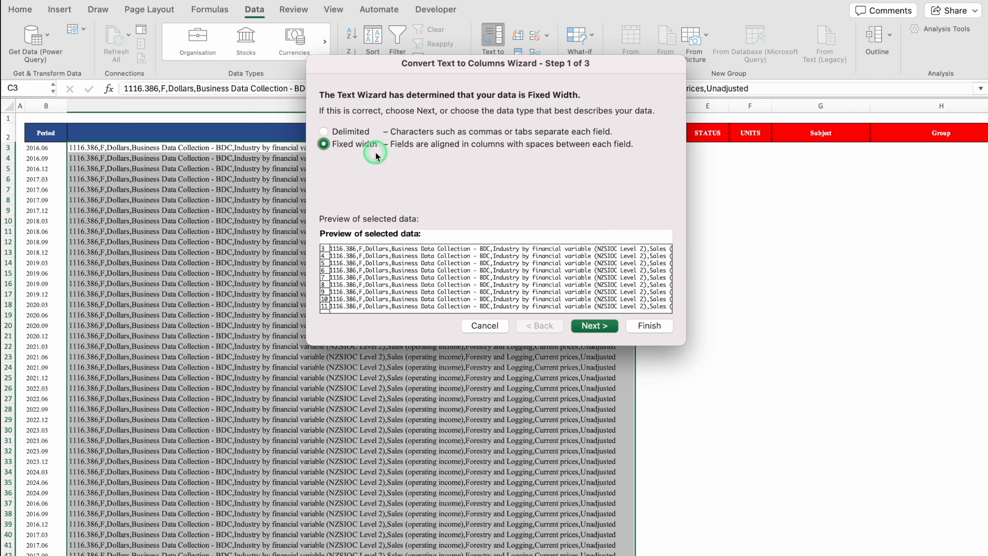
pyautogui.click(323, 131)
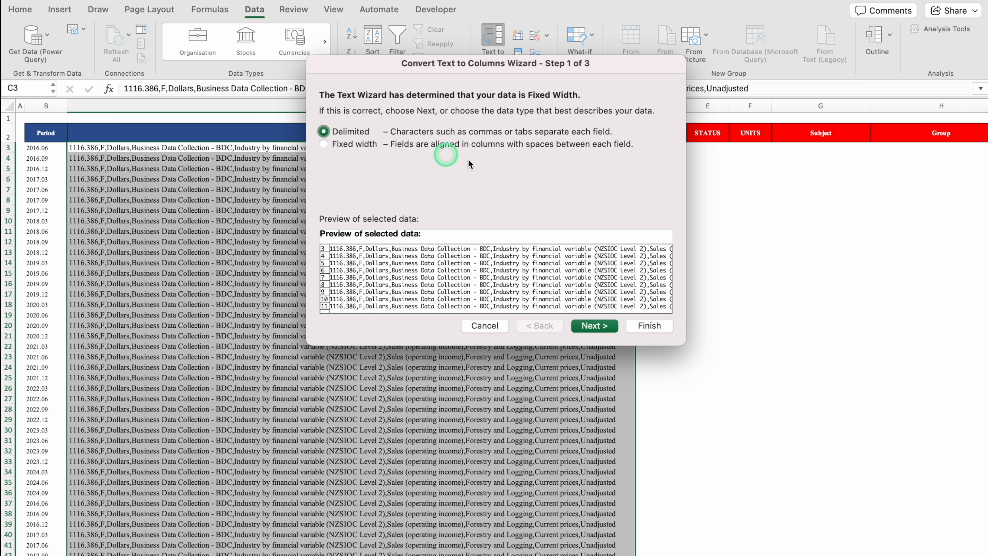
pyautogui.click(588, 327)
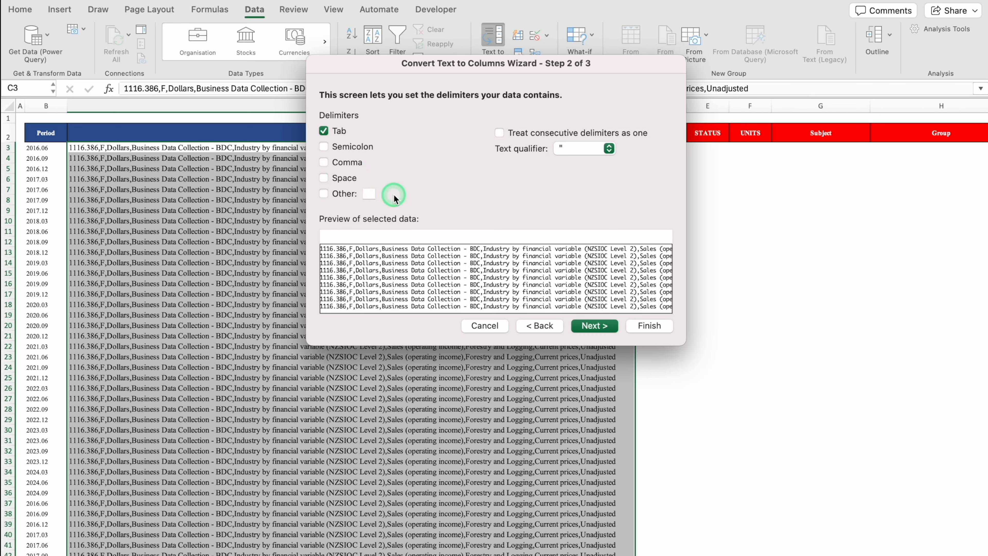
pyautogui.click(324, 163)
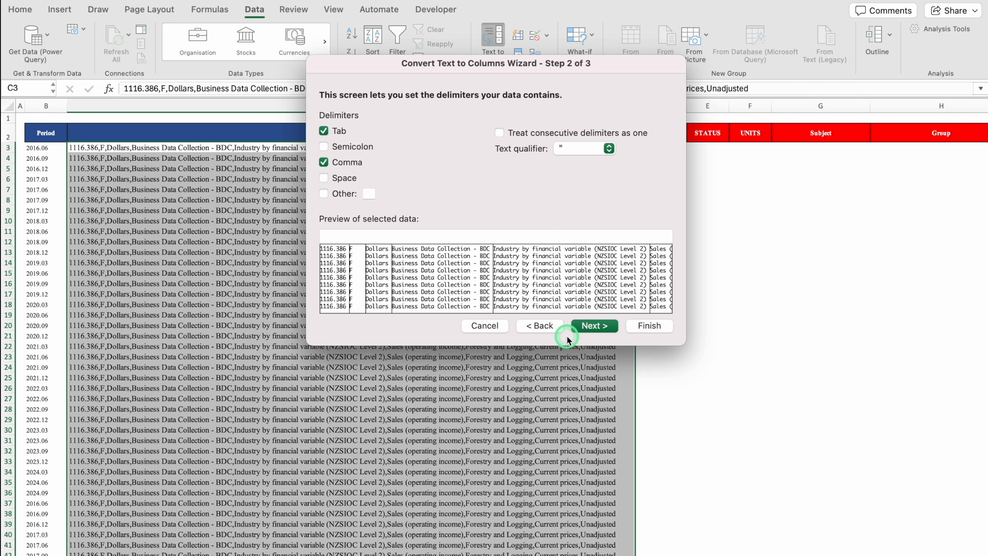
pyautogui.click(596, 329)
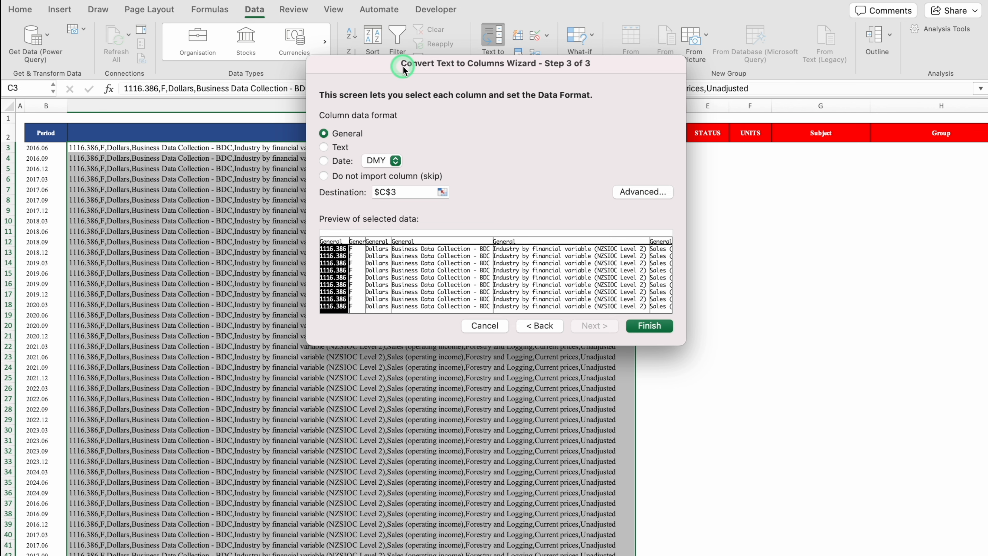
# Step: Set the split's destination to $D$3, keep the General column format, and finish the Text to Columns conversion
pyautogui.moveTo(411, 68); pyautogui.dragTo(680, 178)
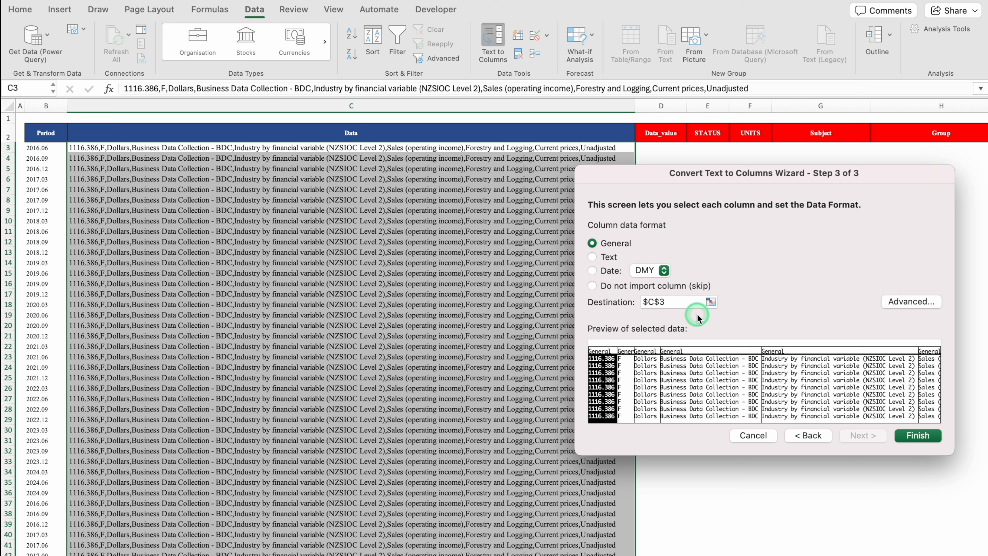
pyautogui.tripleClick(676, 299)
pyautogui.press('BackSpace')
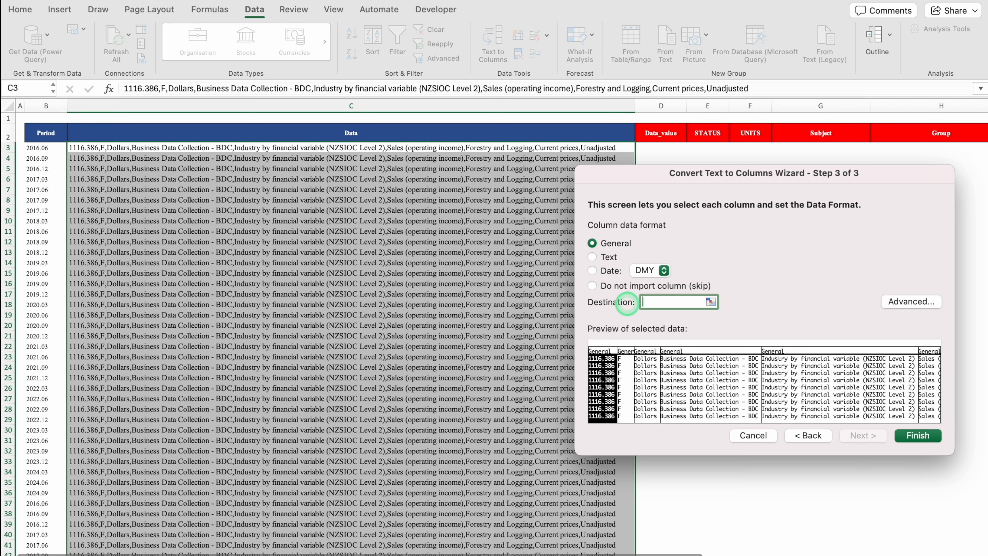
pyautogui.moveTo(717, 174); pyautogui.dragTo(712, 222)
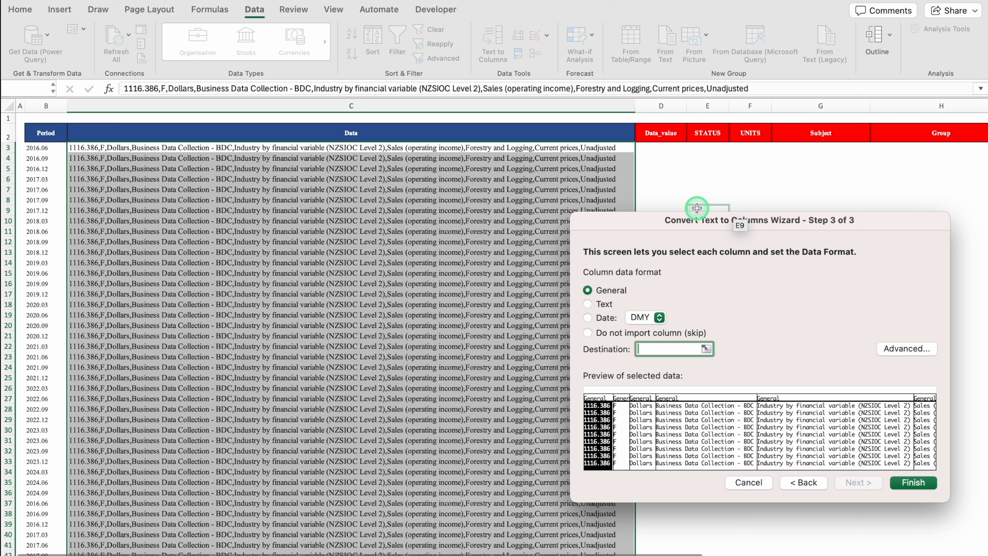
pyautogui.click(657, 145)
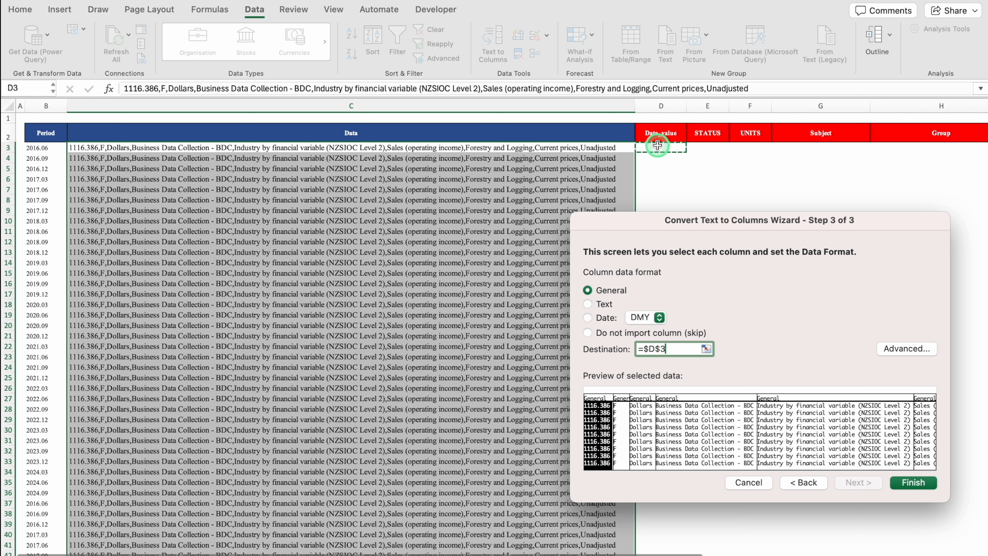
pyautogui.click(848, 270)
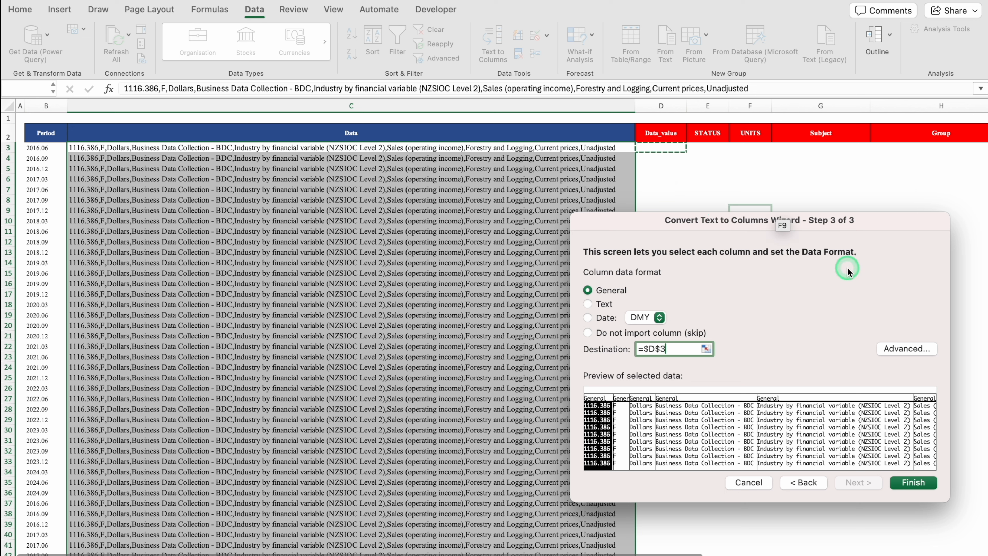
pyautogui.click(920, 483)
pyautogui.hscroll(2, 569, 552)
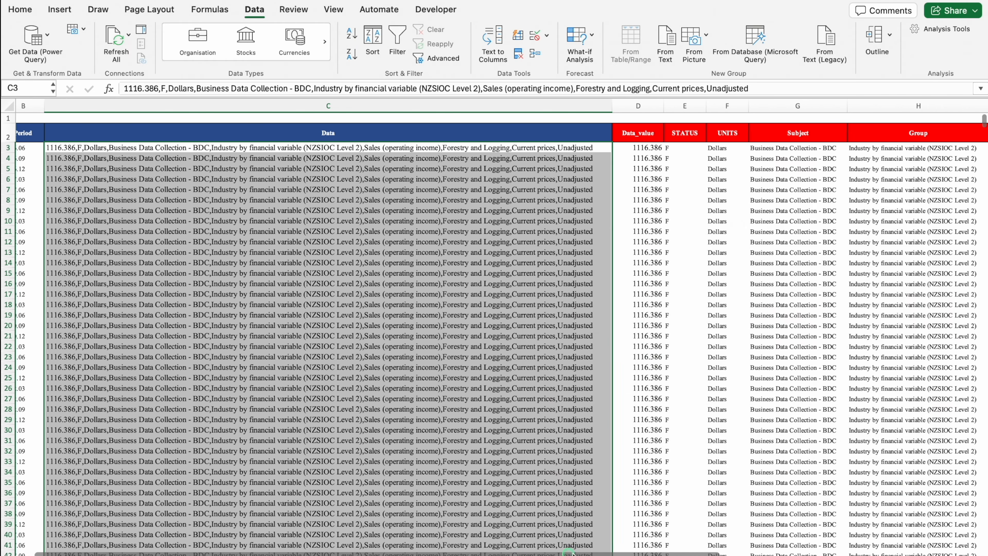
pyautogui.moveTo(571, 553); pyautogui.dragTo(515, 552)
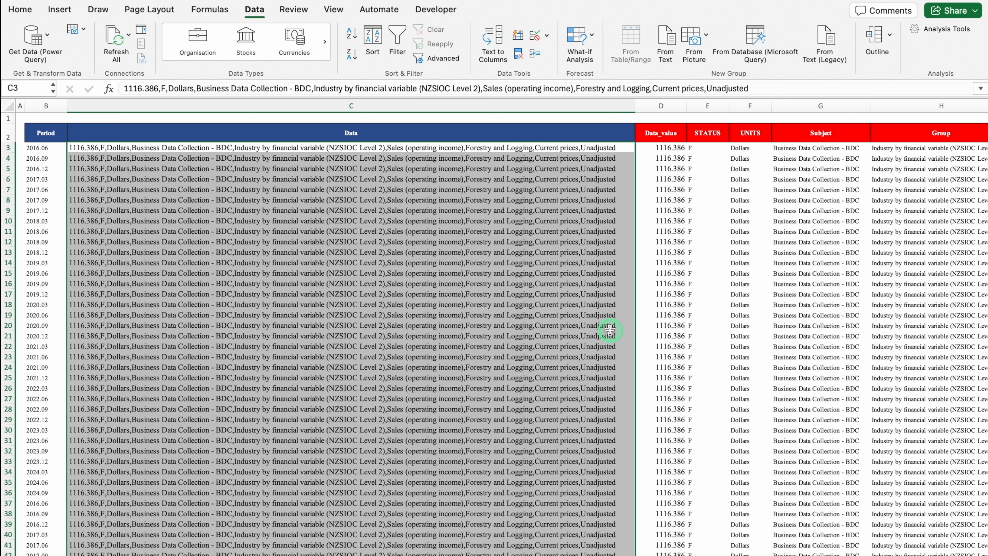
# Step: Apply borders to every cell of the whole table, including the newly split columns
pyautogui.press('super+a')
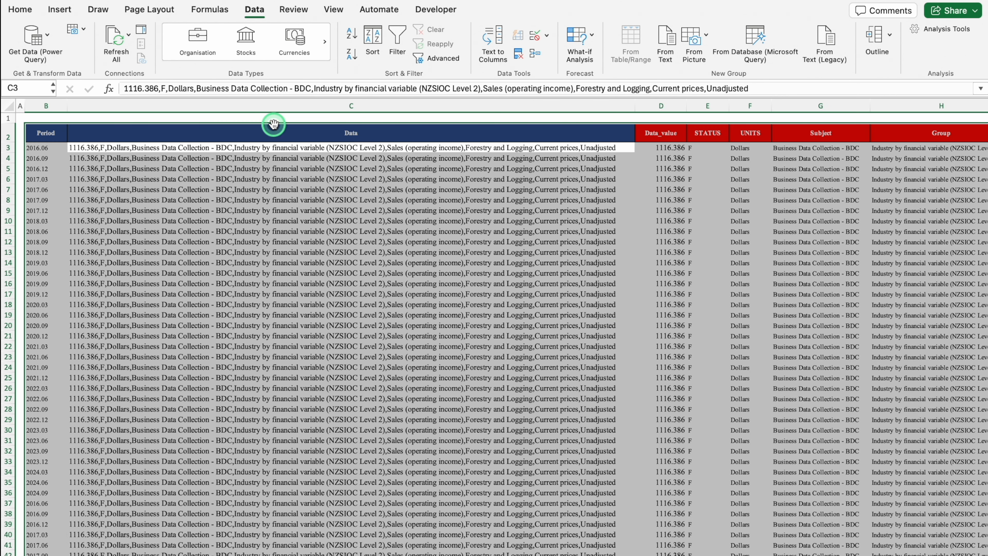
pyautogui.click(20, 10)
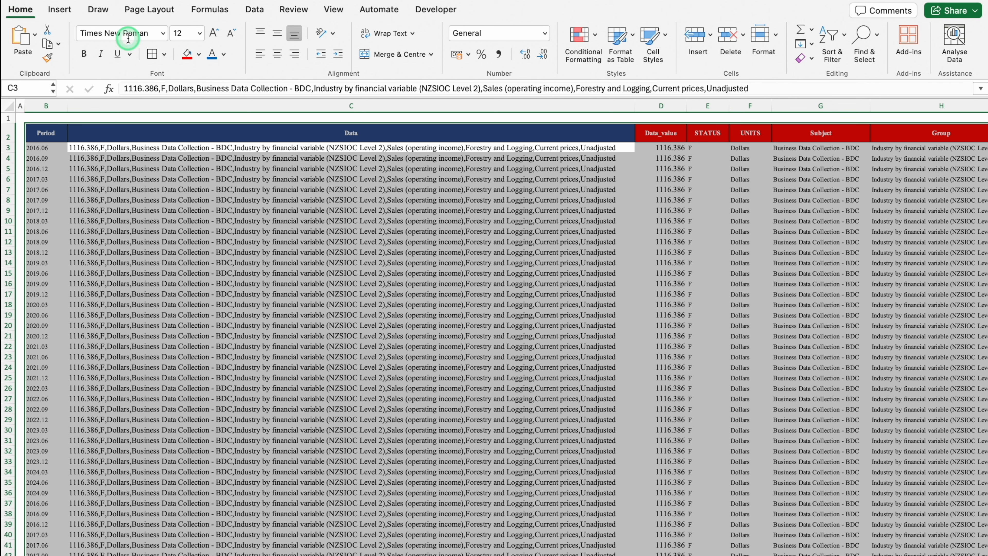
pyautogui.click(152, 54)
pyautogui.click(223, 211)
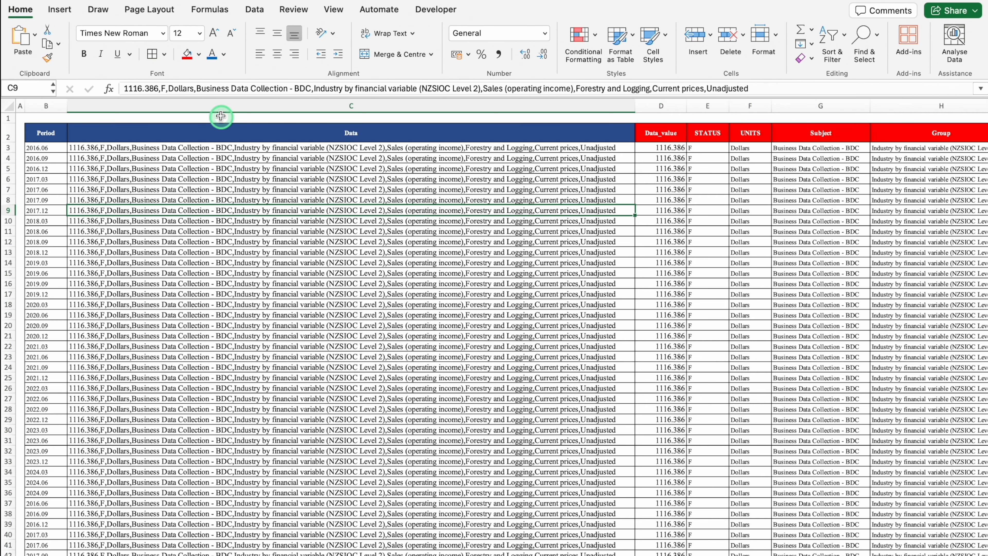
# Step: Hide column C, which holds the original combined Data entries
pyautogui.click(217, 105)
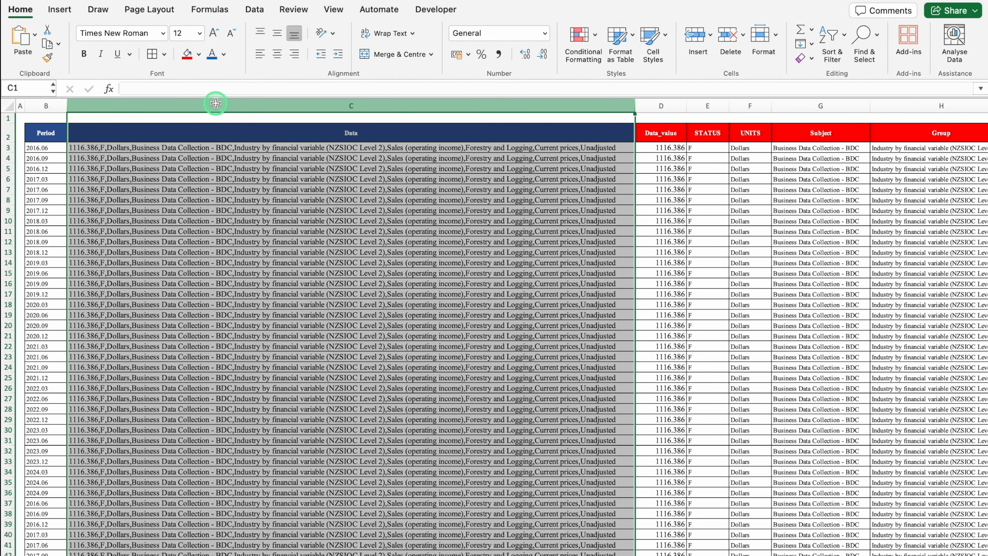
pyautogui.rightClick(217, 104)
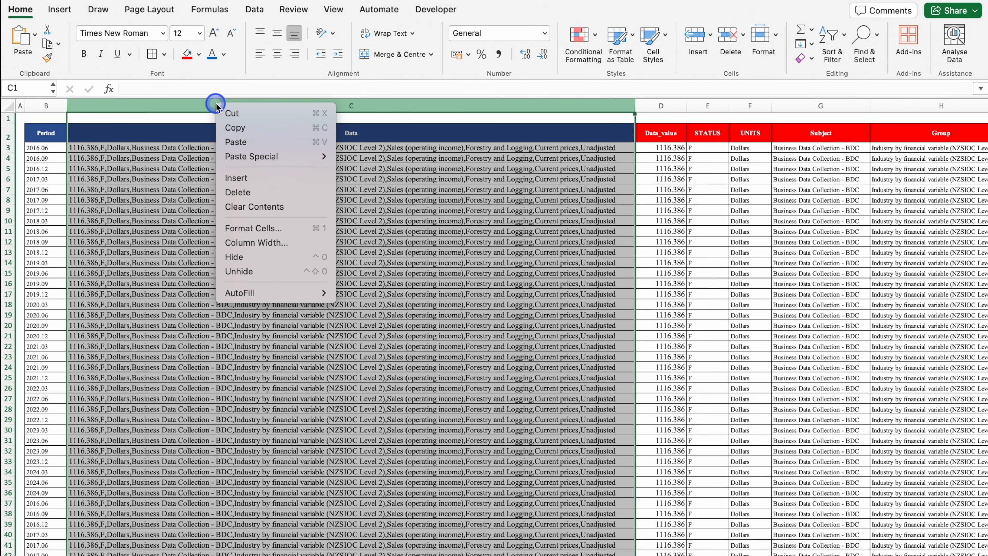
pyautogui.click(269, 257)
pyautogui.click(858, 251)
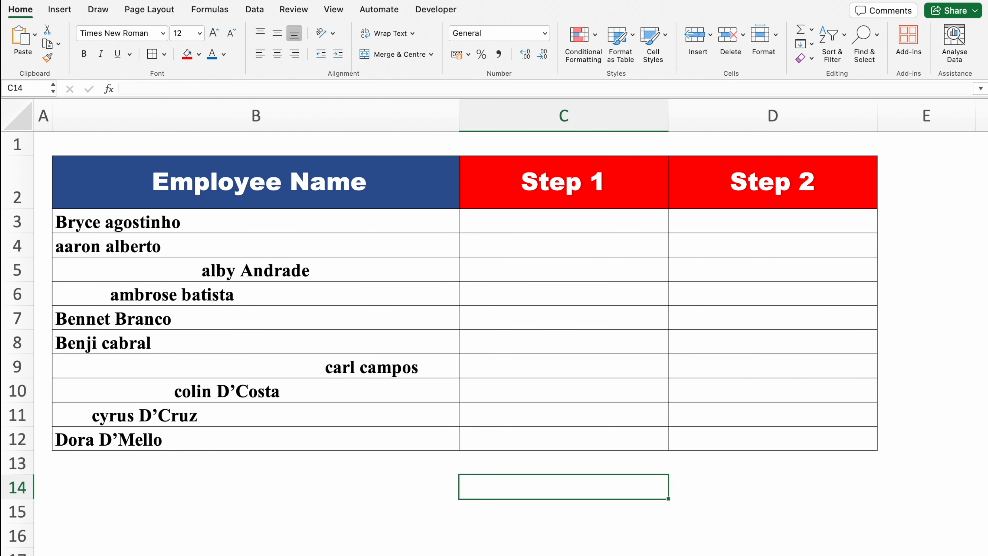
# Step: Examine the spacing and capitalisation of the entries in the Employee Name column
pyautogui.click(203, 206)
pyautogui.click(278, 290)
pyautogui.click(282, 323)
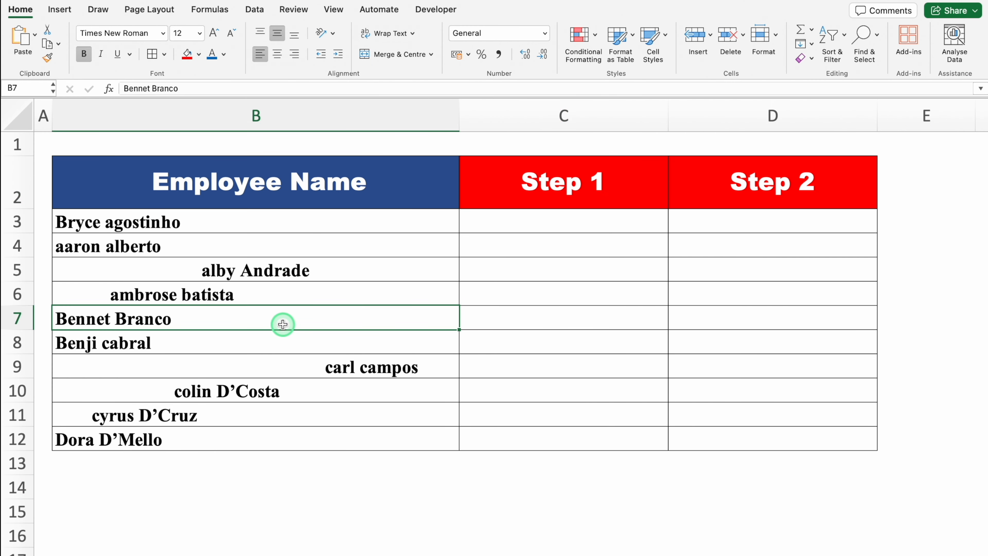
pyautogui.click(248, 290)
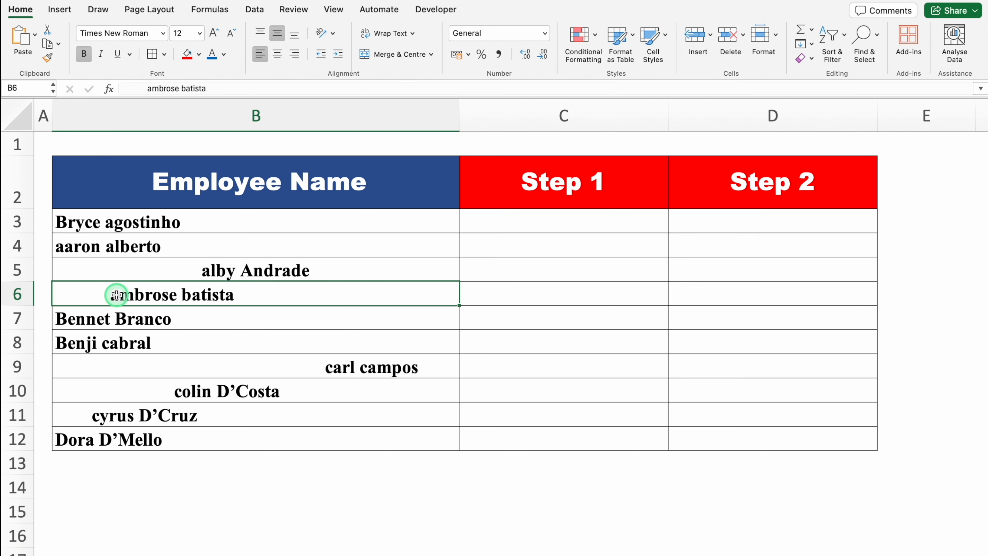
pyautogui.click(203, 274)
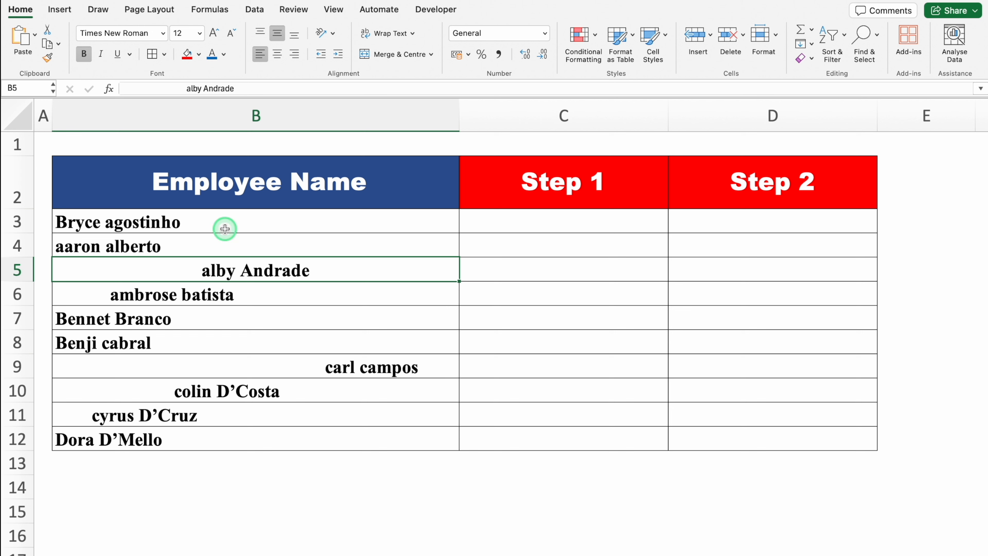
# Step: Enter the formula =TRIM(B3) in C3 under Step 1 to strip extra spaces from the first employee name
pyautogui.click(513, 224)
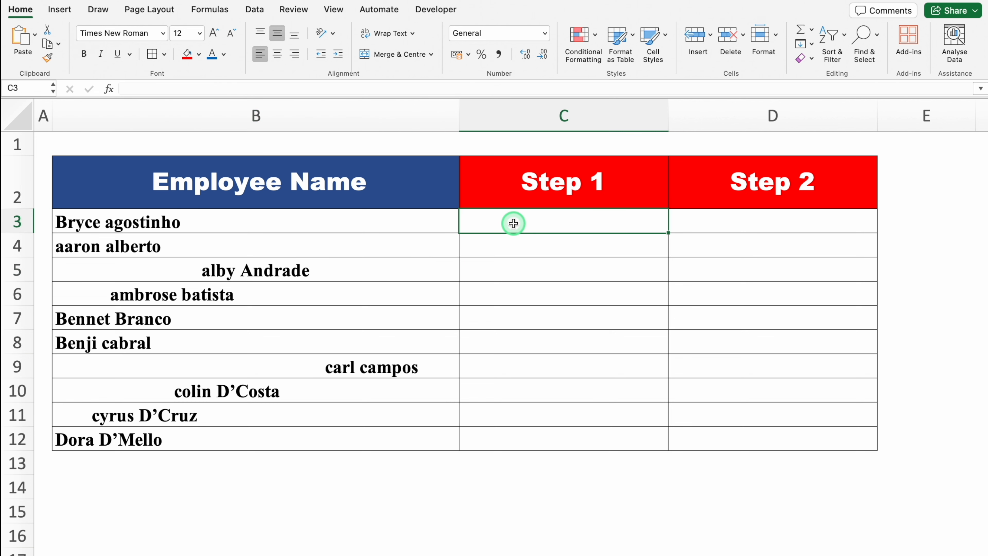
pyautogui.write('=tri')
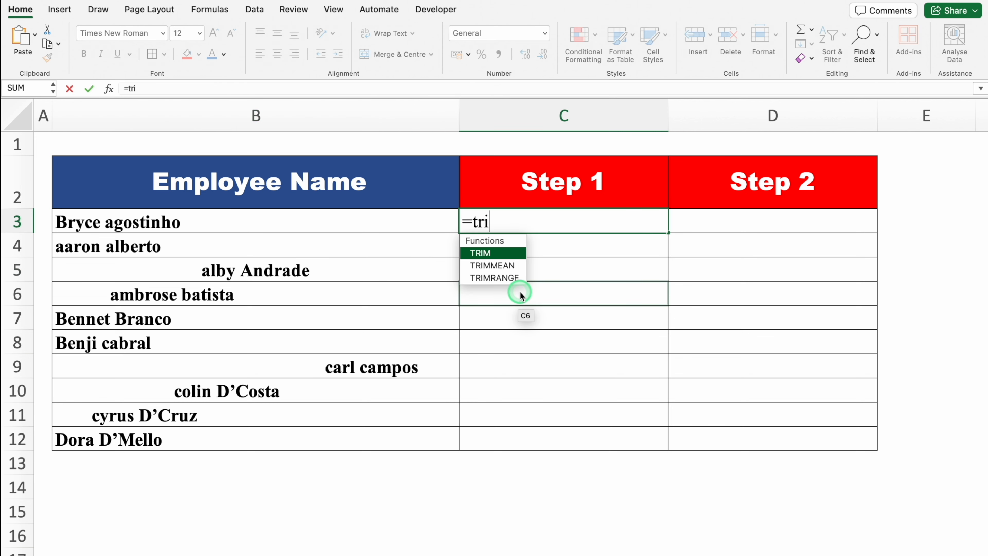
pyautogui.write('m')
pyautogui.doubleClick(493, 253)
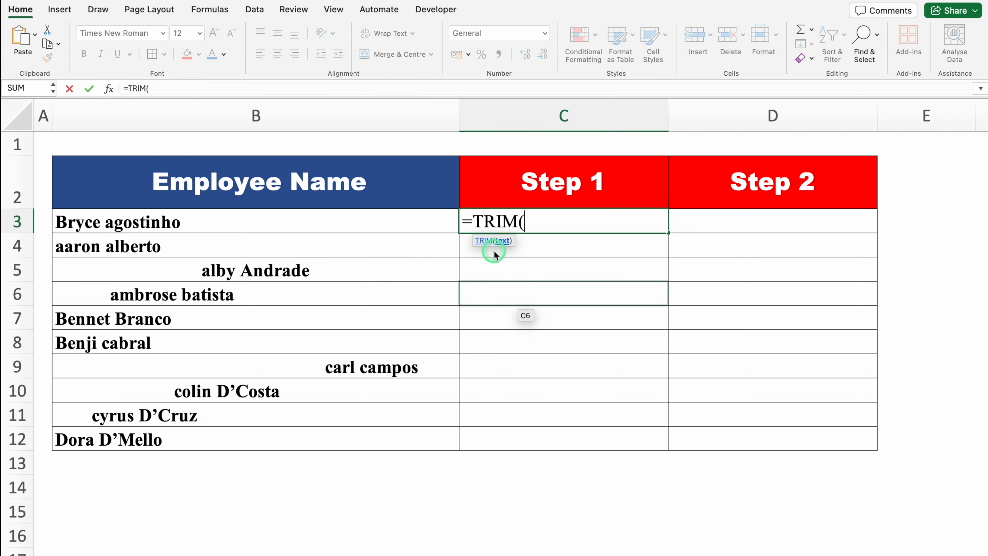
pyautogui.click(318, 225)
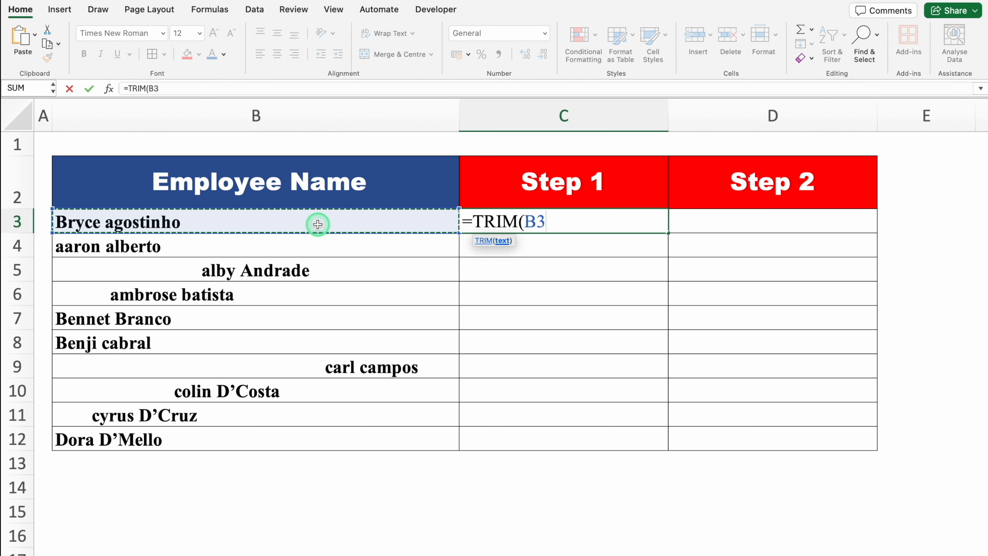
pyautogui.write(')')
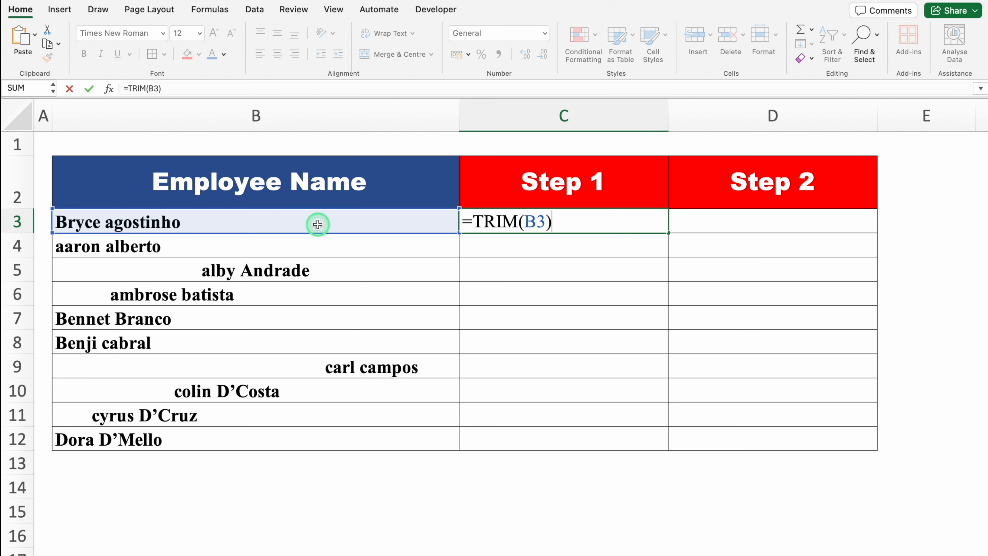
pyautogui.press('Return')
pyautogui.click(607, 224)
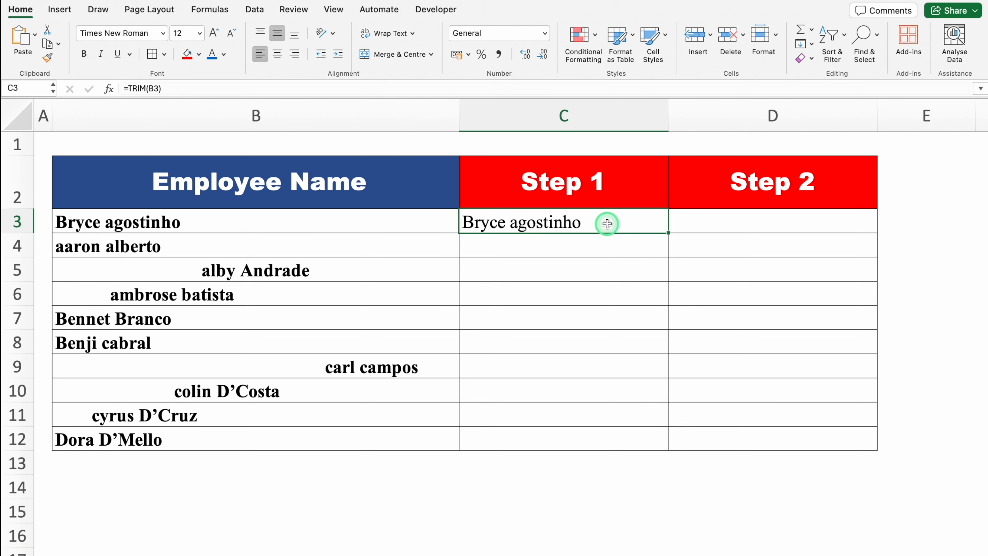
# Step: Fill the TRIM formula under Step 1 down from C3 to C12
pyautogui.doubleClick(667, 235)
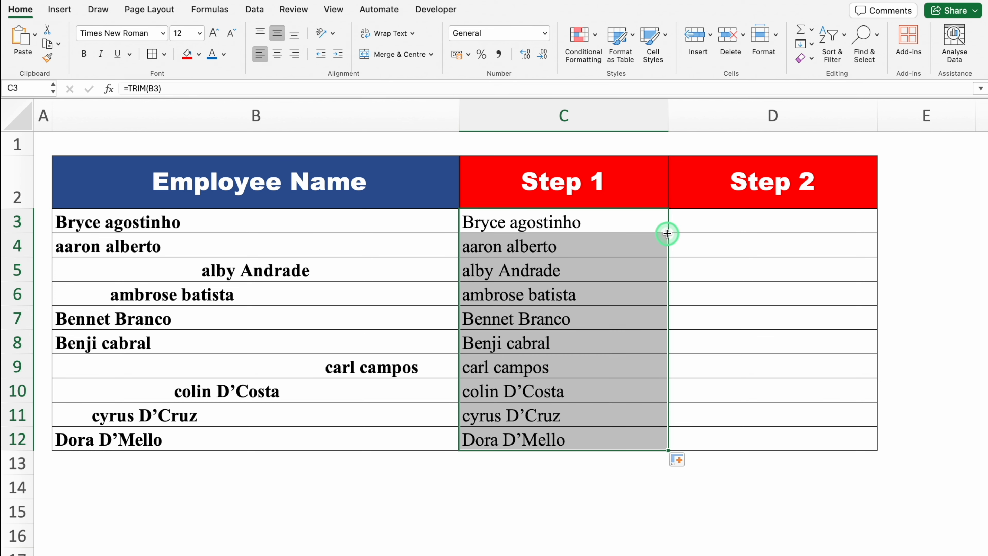
# Step: Enter =PROPER(C3) in D3 under Step 2 and fill it down to D12 to capitalise the trimmed names
pyautogui.click(713, 222)
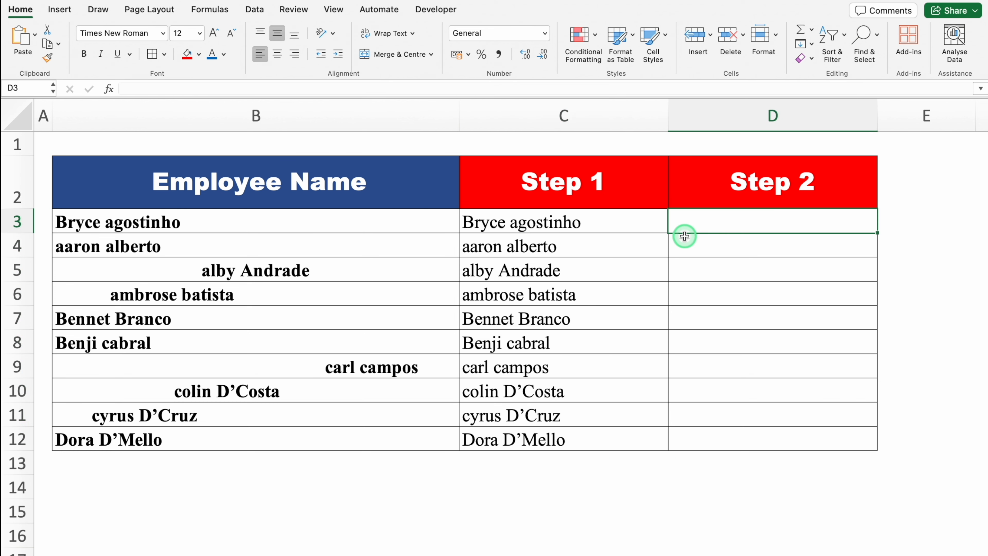
pyautogui.click(724, 226)
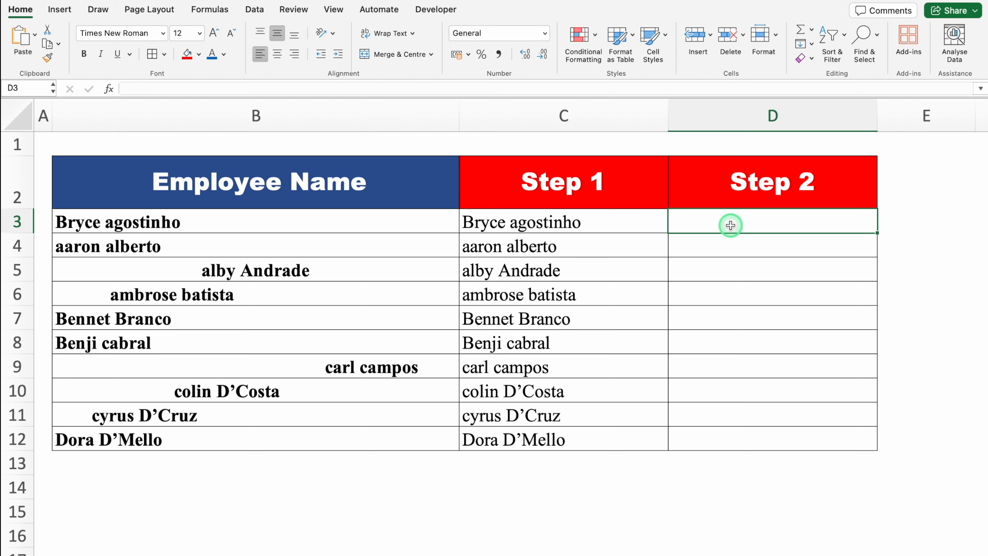
pyautogui.write('=')
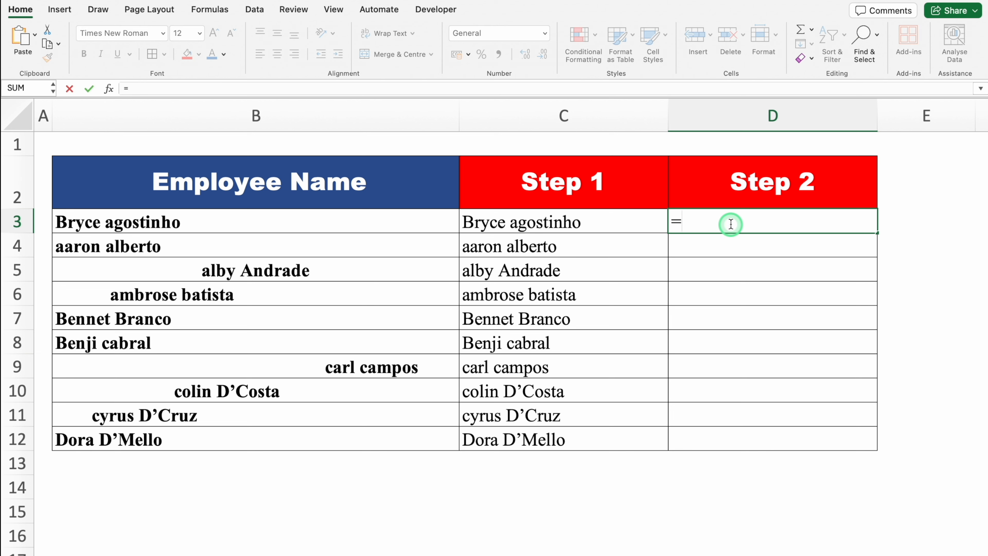
pyautogui.write('prop')
pyautogui.doubleClick(730, 254)
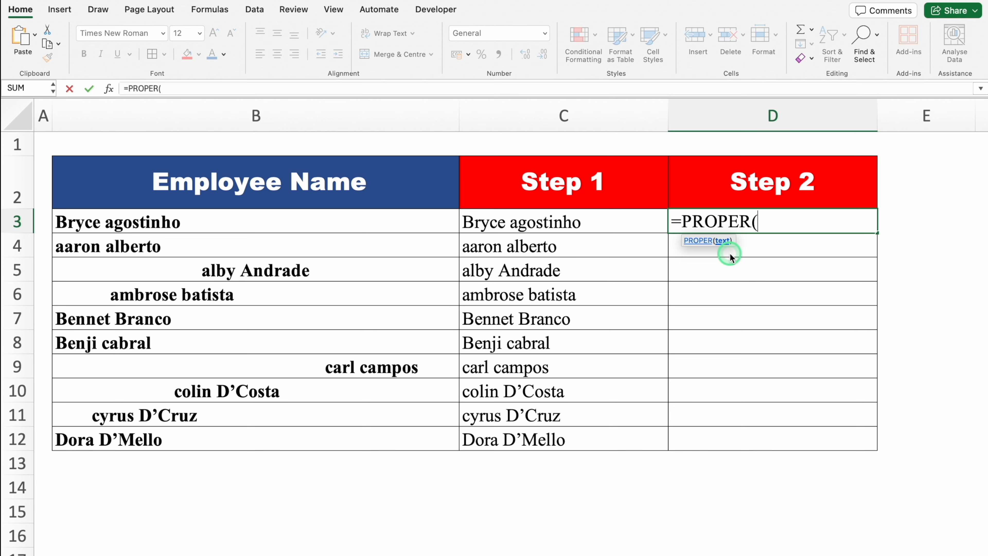
pyautogui.click(603, 219)
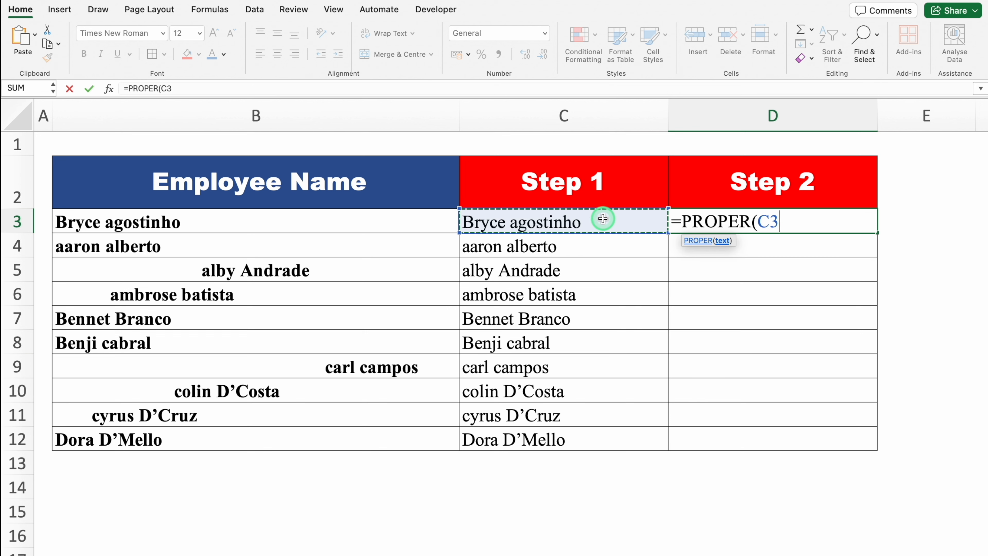
pyautogui.write(')')
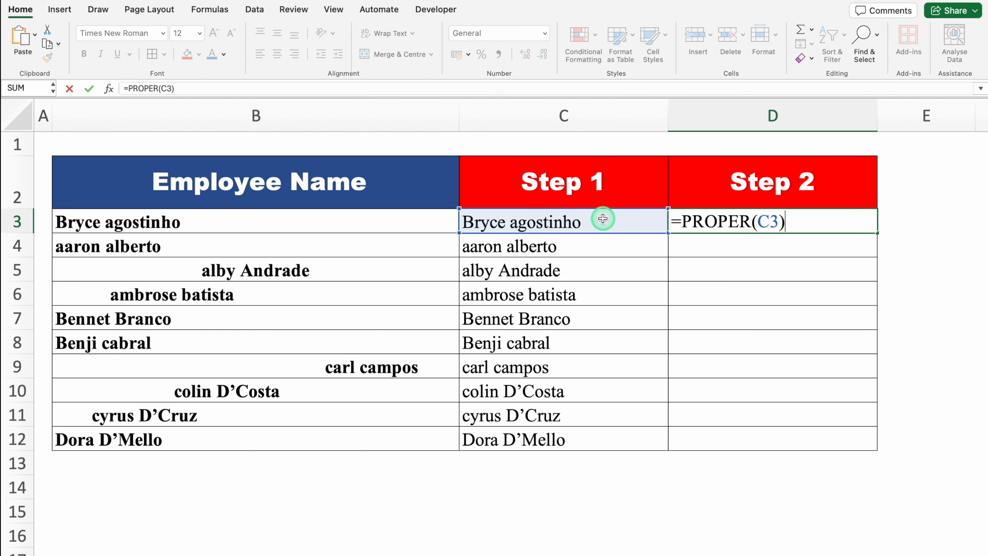
pyautogui.press('Return')
pyautogui.click(759, 228)
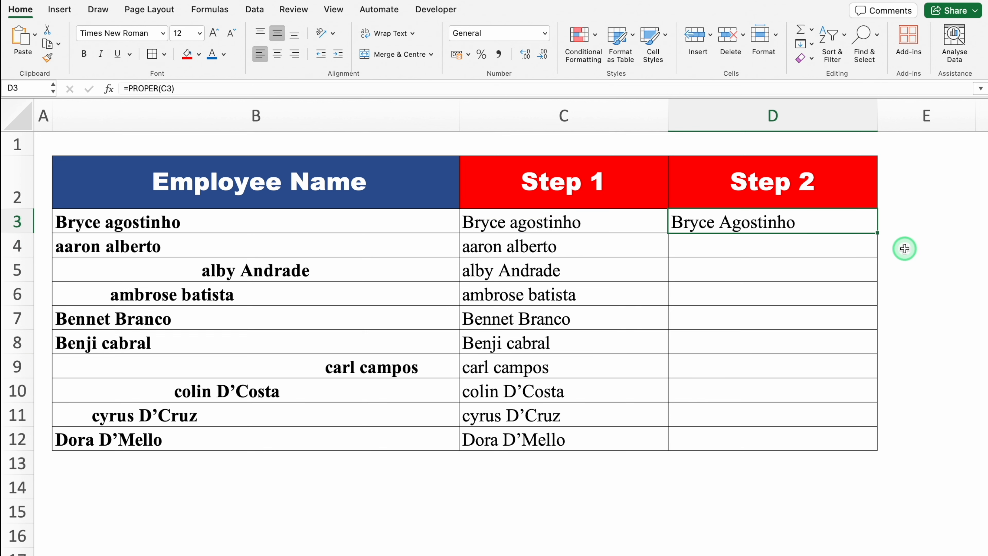
pyautogui.doubleClick(877, 233)
# Step: Delete the original employee names in B3:B12 to test the dependent formulas, and restore them
pyautogui.click(314, 223)
pyautogui.moveTo(313, 224); pyautogui.dragTo(321, 440)
pyautogui.press('super+c')
pyautogui.press('Delete')
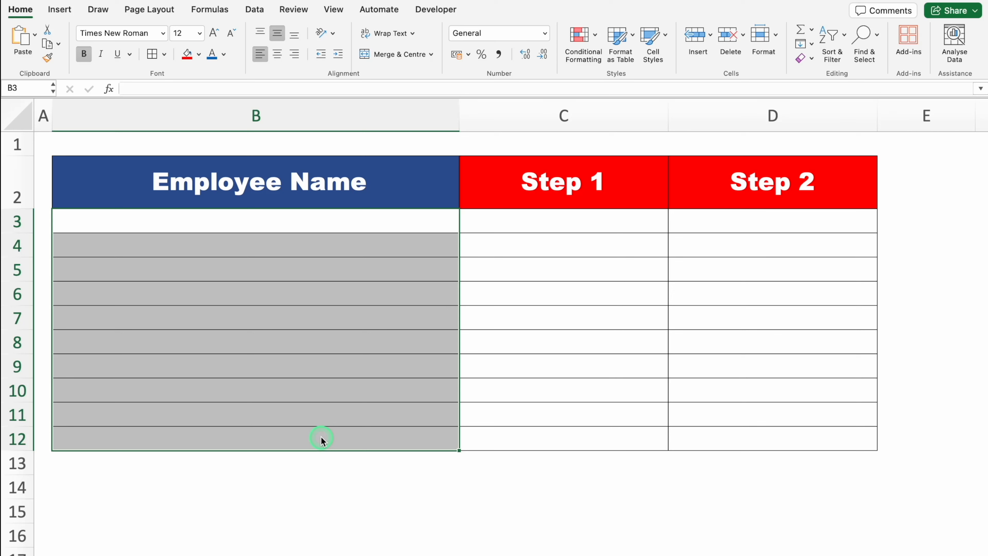
pyautogui.press('super+v')
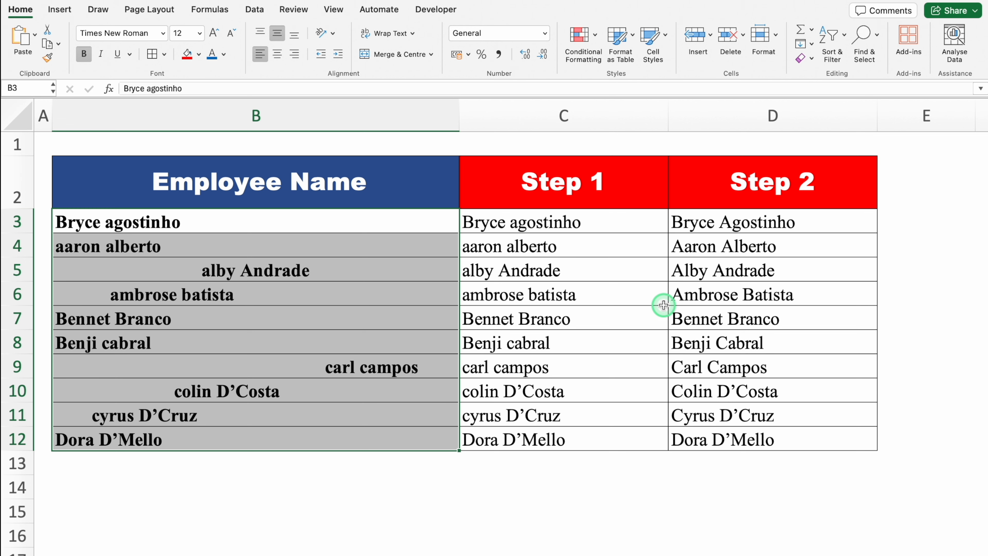
# Step: Change the Step 1 formula in C3 to =PROPER(TRIM(B3)) and fill it down to C12
pyautogui.click(487, 225)
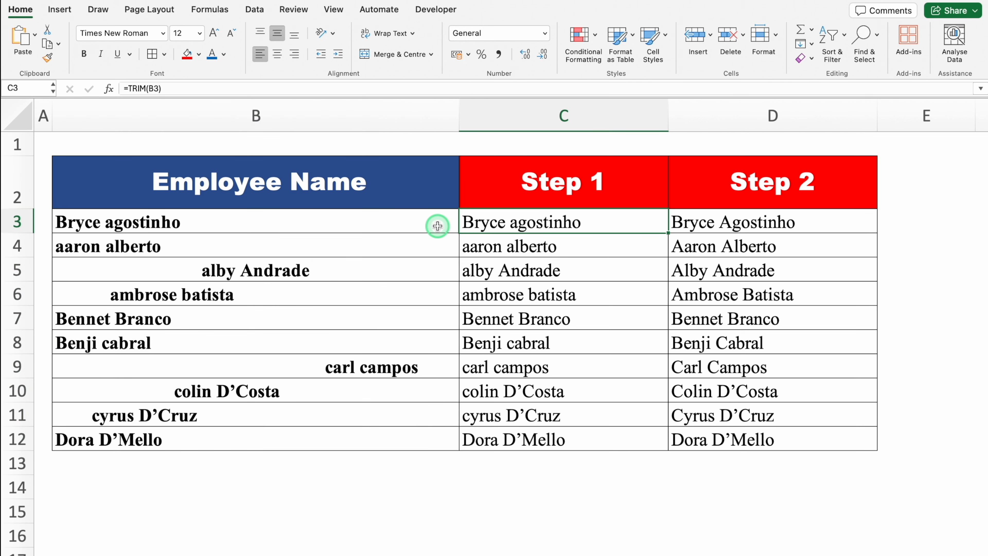
pyautogui.doubleClick(517, 224)
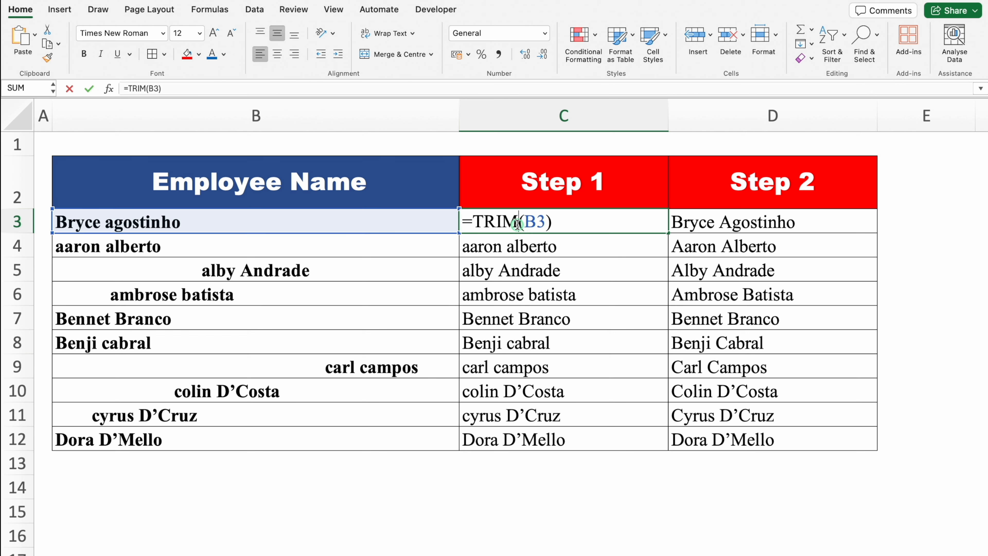
pyautogui.click(473, 221)
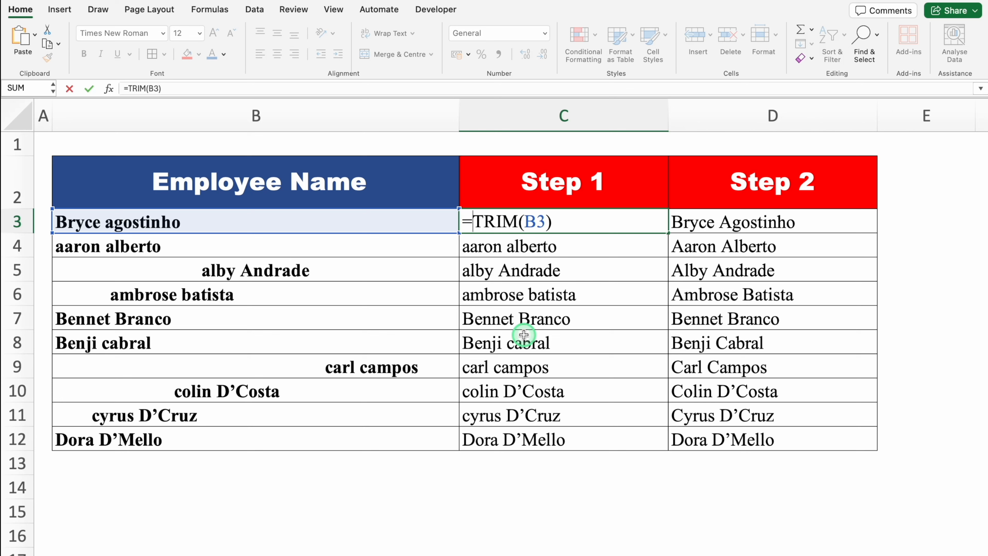
pyautogui.write('Proper(')
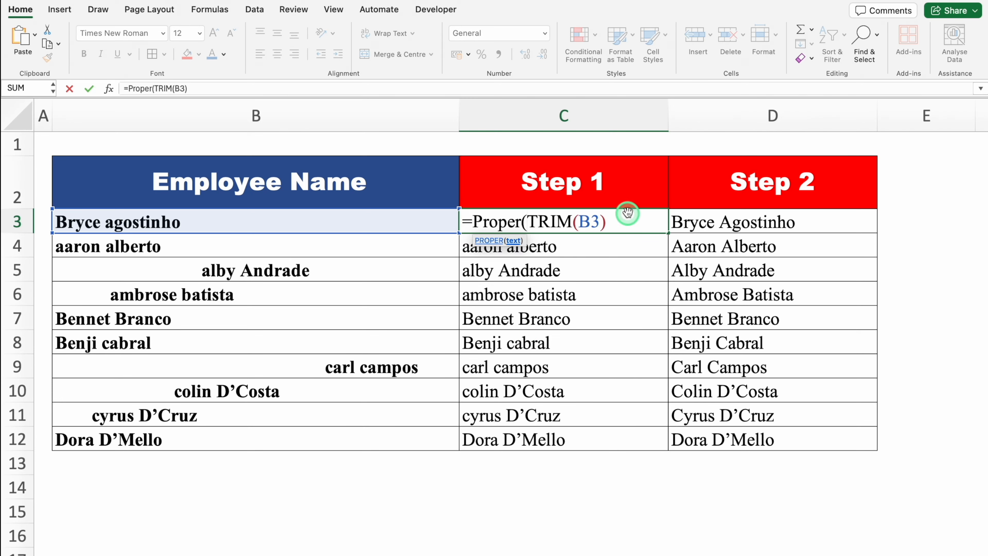
pyautogui.click(628, 212)
pyautogui.write(')')
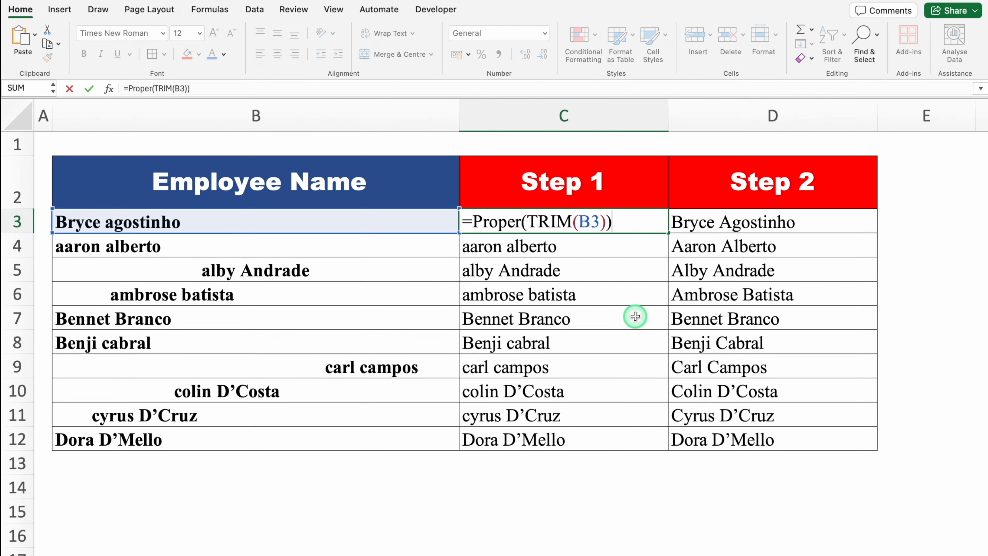
pyautogui.press('Return')
pyautogui.click(663, 228)
pyautogui.doubleClick(668, 233)
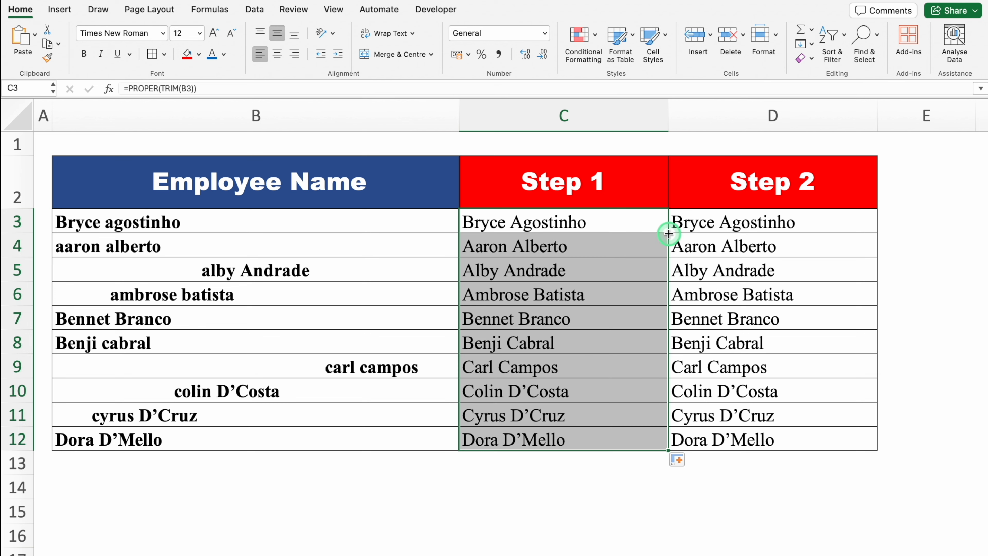
# Step: Delete the whole Step 2 column D
pyautogui.click(649, 501)
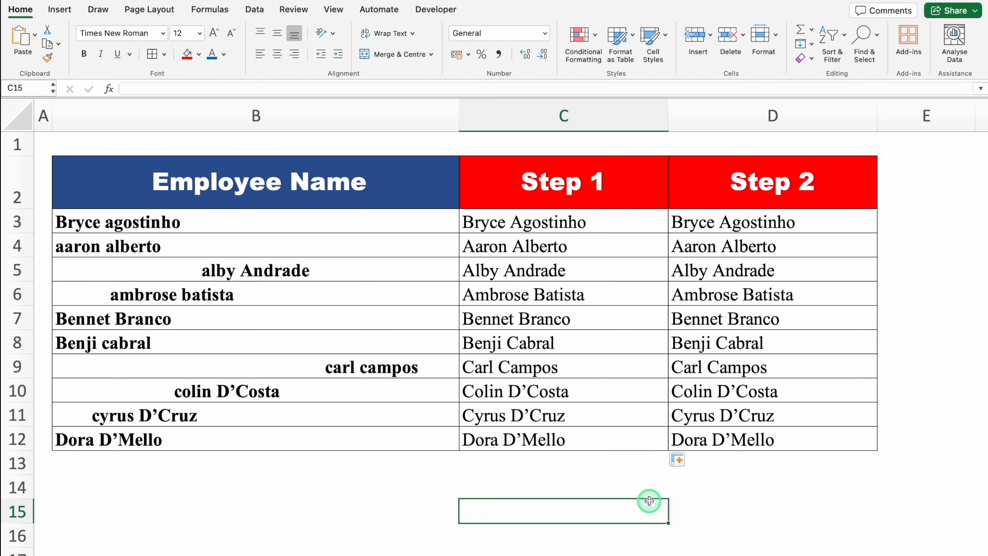
pyautogui.click(741, 115)
pyautogui.rightClick(740, 115)
pyautogui.click(783, 202)
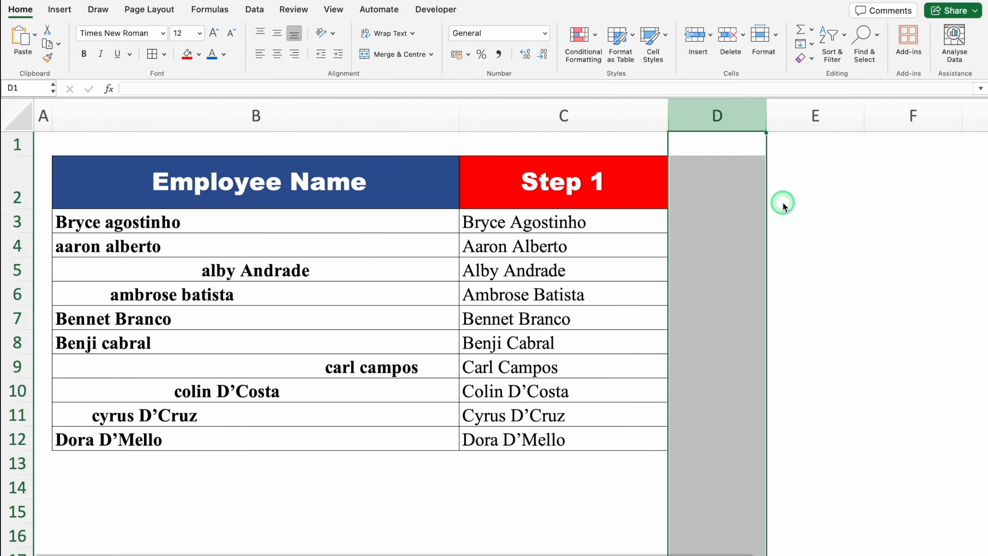
# Step: Copy the cleaned names in C3:C12 and paste them over themselves as values only
pyautogui.click(590, 223)
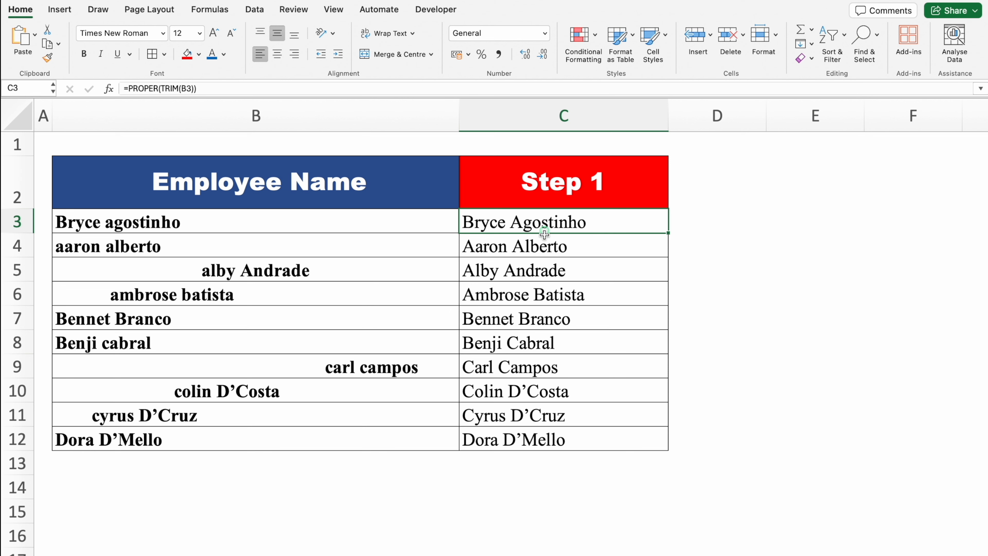
pyautogui.moveTo(544, 226); pyautogui.dragTo(555, 438)
pyautogui.press('super+c')
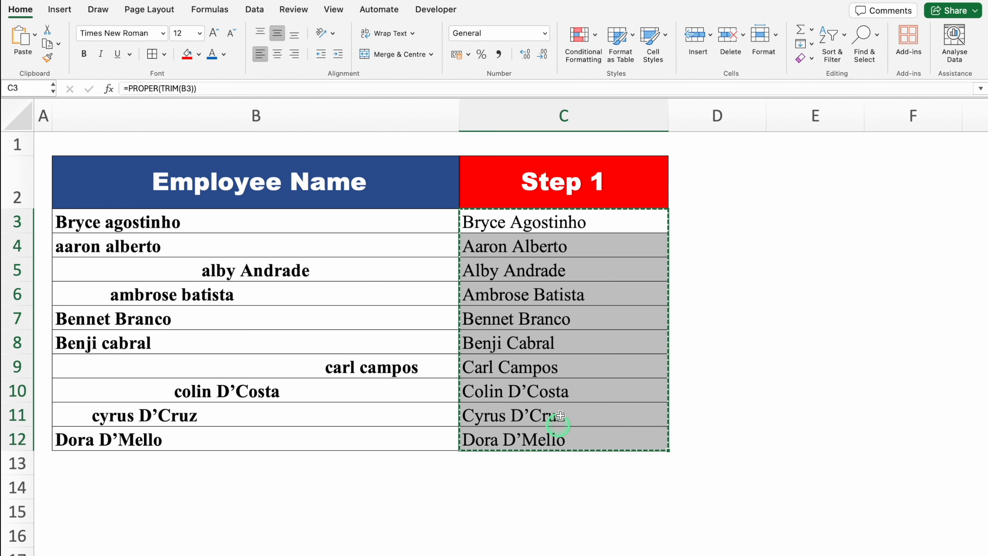
pyautogui.click(557, 221)
pyautogui.rightClick(556, 221)
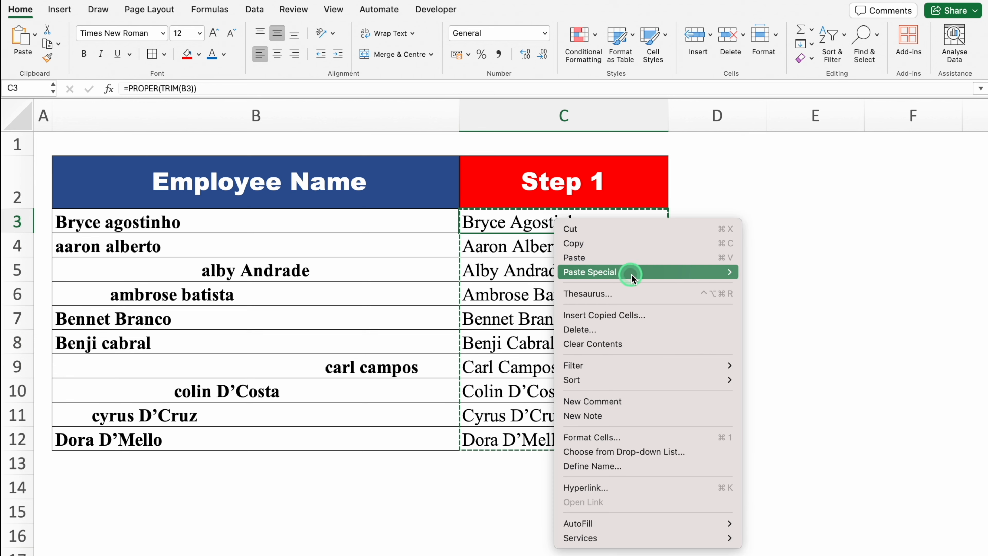
pyautogui.moveTo(633, 272)
pyautogui.click(821, 386)
# Step: Delete the original Employee Name column B, keeping only the cleaned names
pyautogui.click(303, 113)
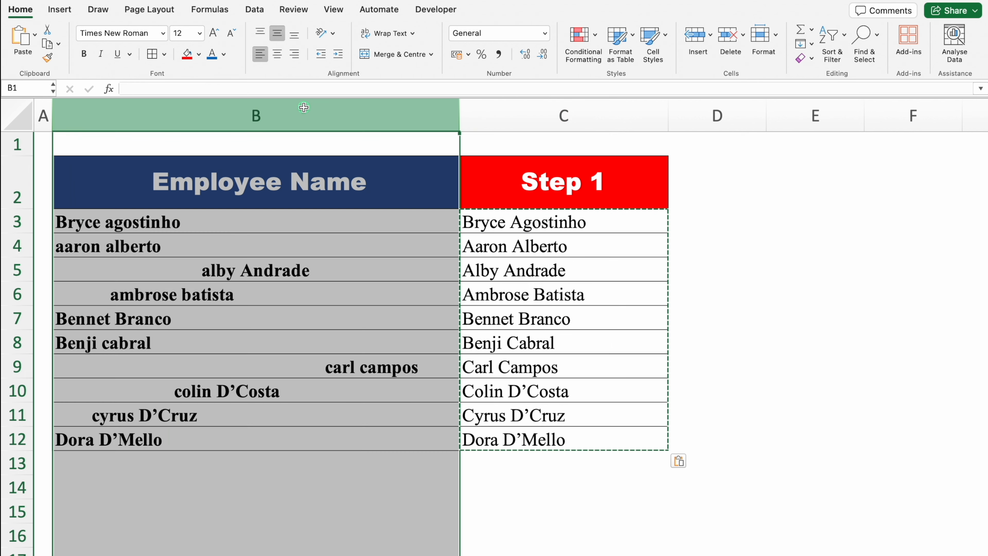
pyautogui.rightClick(304, 113)
pyautogui.click(373, 196)
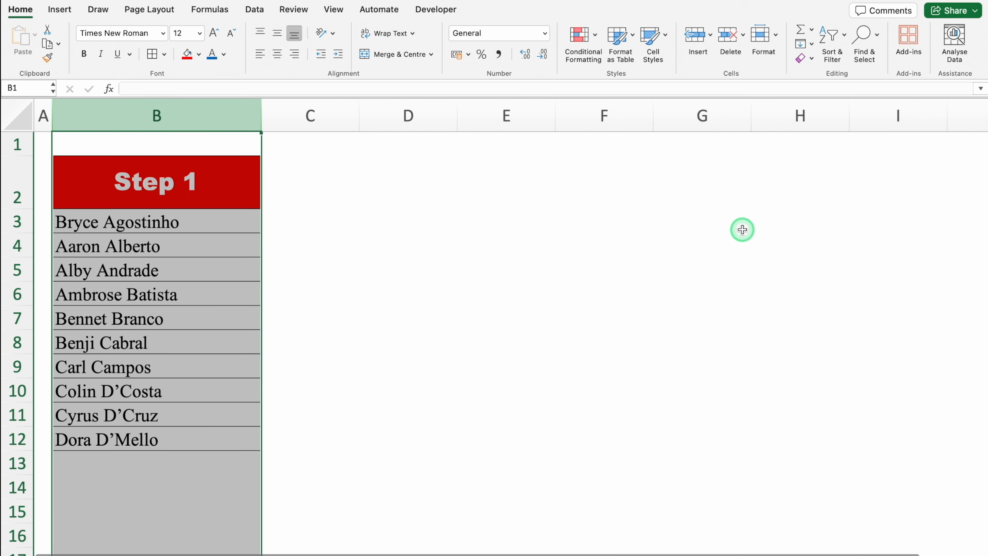
pyautogui.click(744, 229)
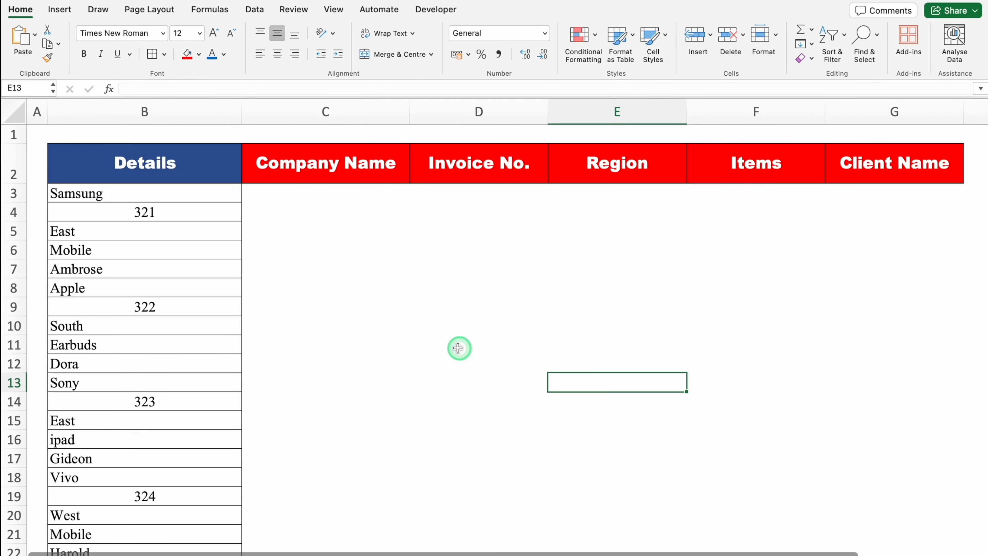
# Step: Examine the stacked Details list and the empty Company Name, Invoice No., Region, Items and Client Name columns
pyautogui.click(143, 107)
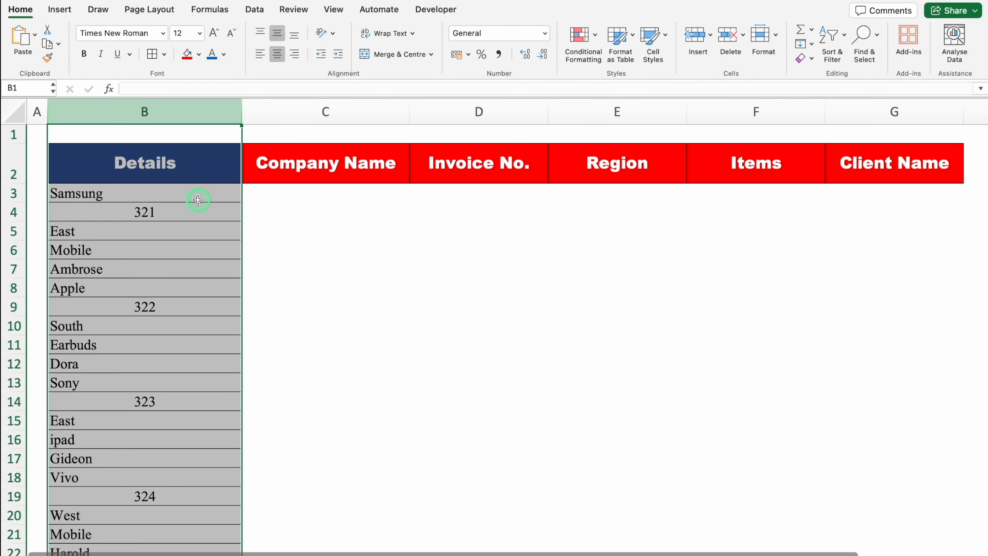
pyautogui.click(300, 193)
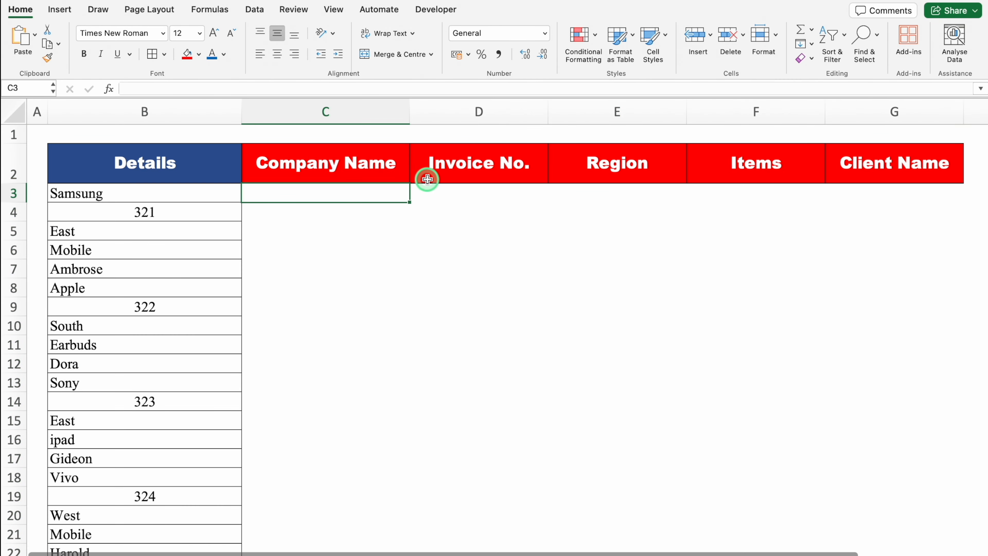
pyautogui.click(456, 195)
pyautogui.click(613, 192)
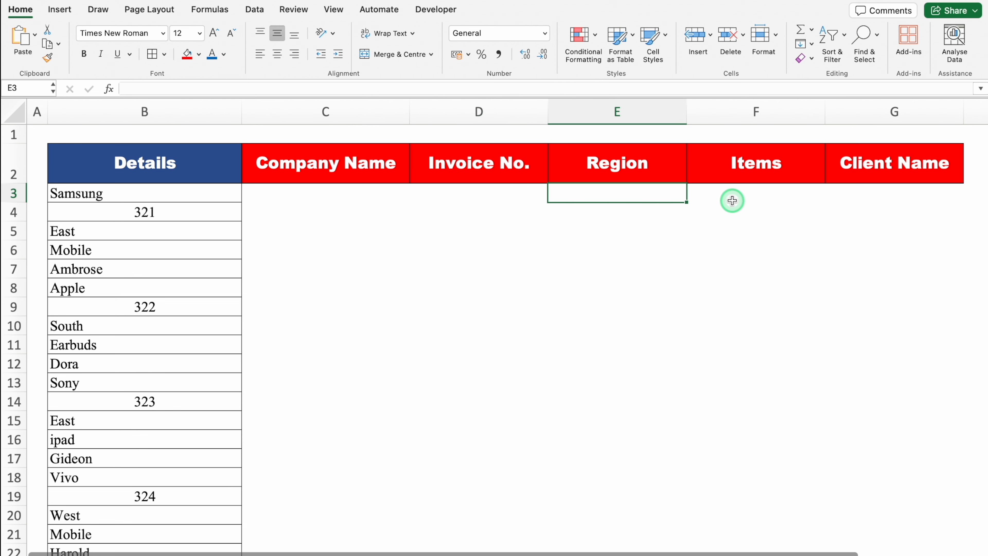
pyautogui.click(757, 195)
pyautogui.click(881, 194)
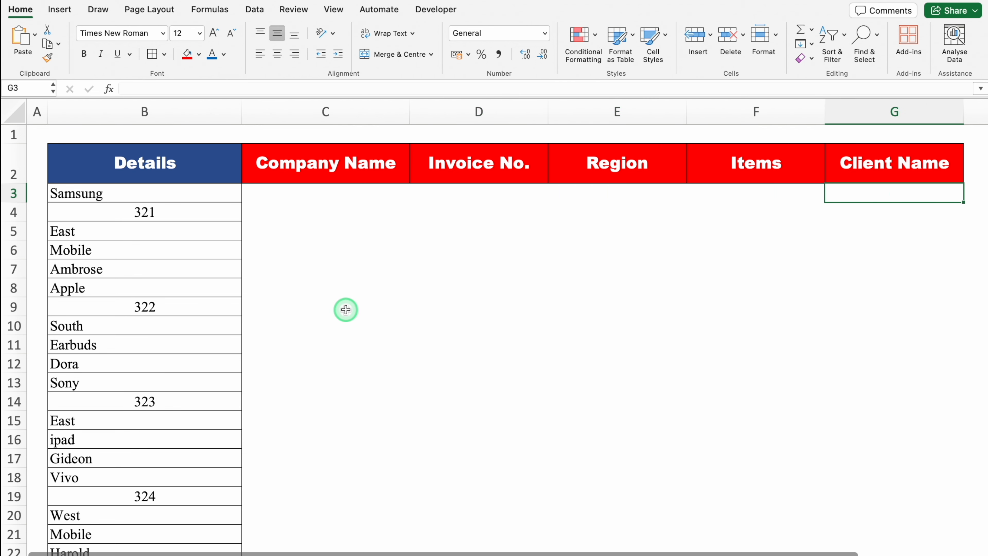
# Step: Highlight the Apple cell B8, where the second record starts, with a red fill and white text
pyautogui.click(99, 289)
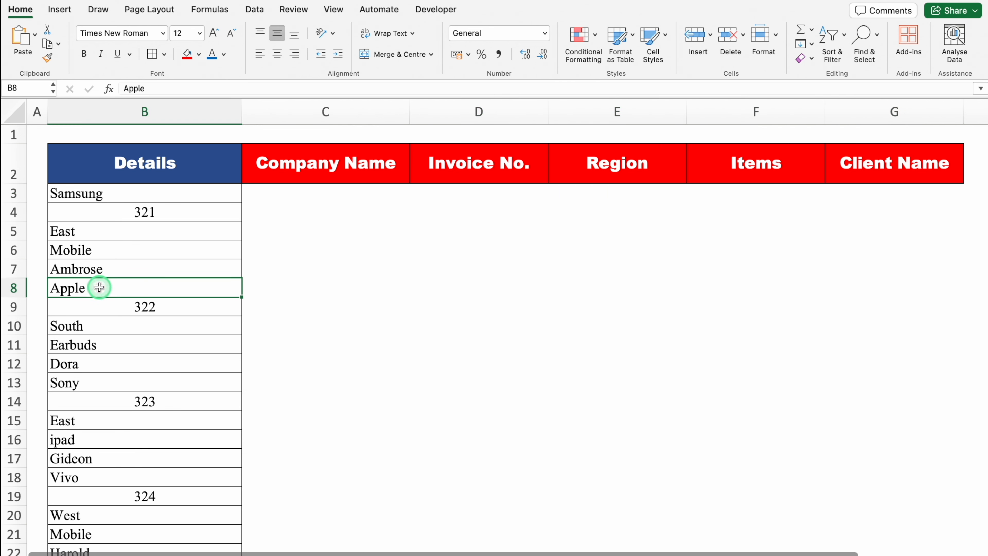
pyautogui.click(191, 55)
pyautogui.click(224, 54)
pyautogui.click(217, 109)
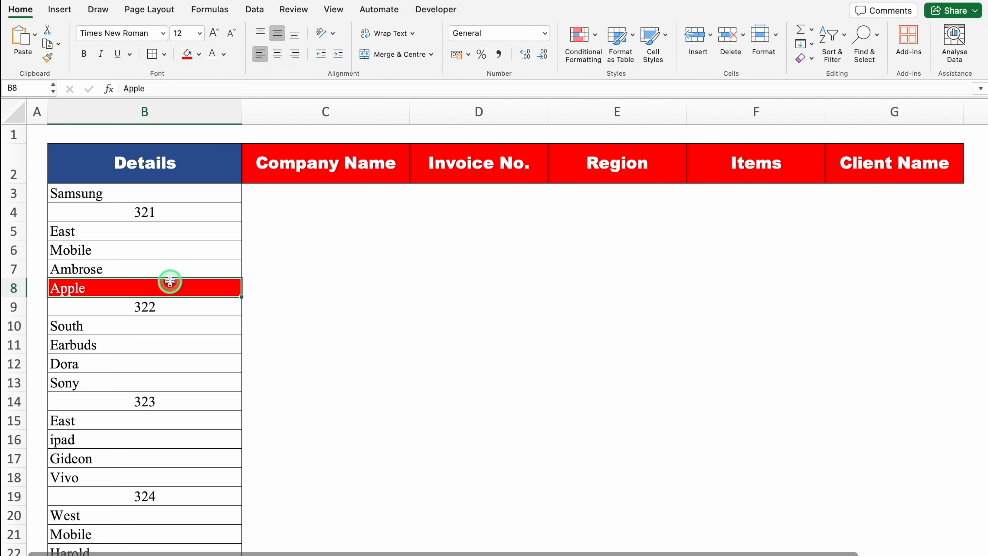
# Step: Enter the formula =B3 in C3 under Company Name to pull in the first company
pyautogui.click(283, 194)
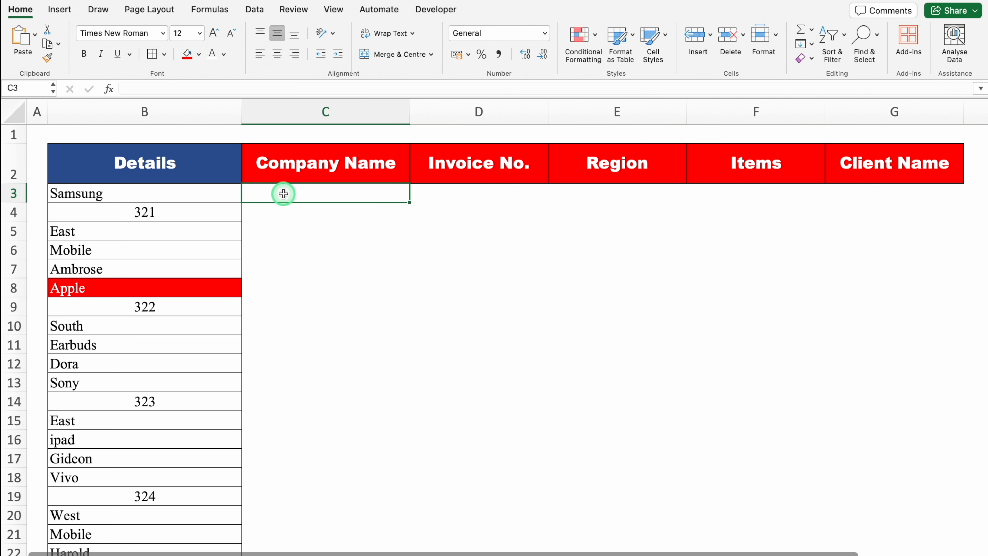
pyautogui.write('=')
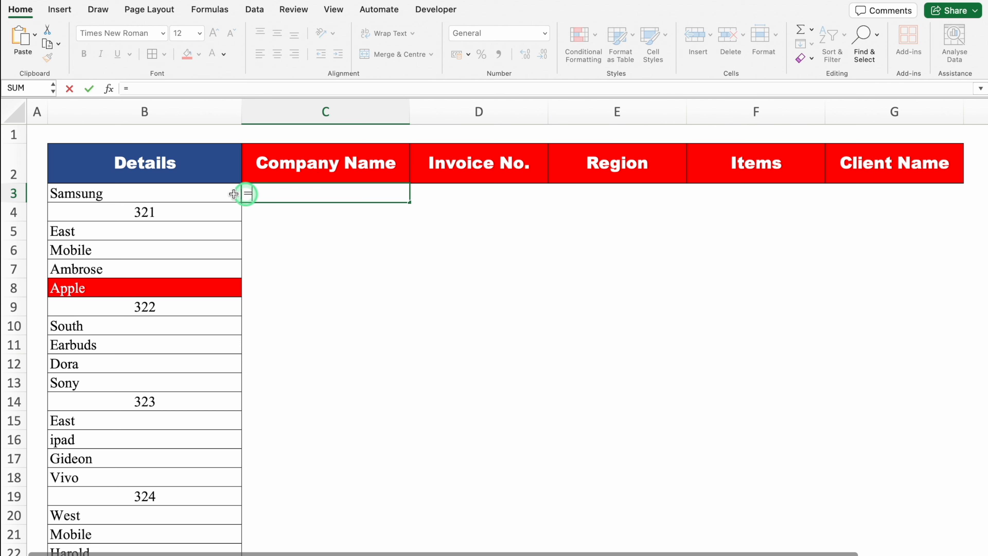
pyautogui.click(202, 192)
pyautogui.press('Return')
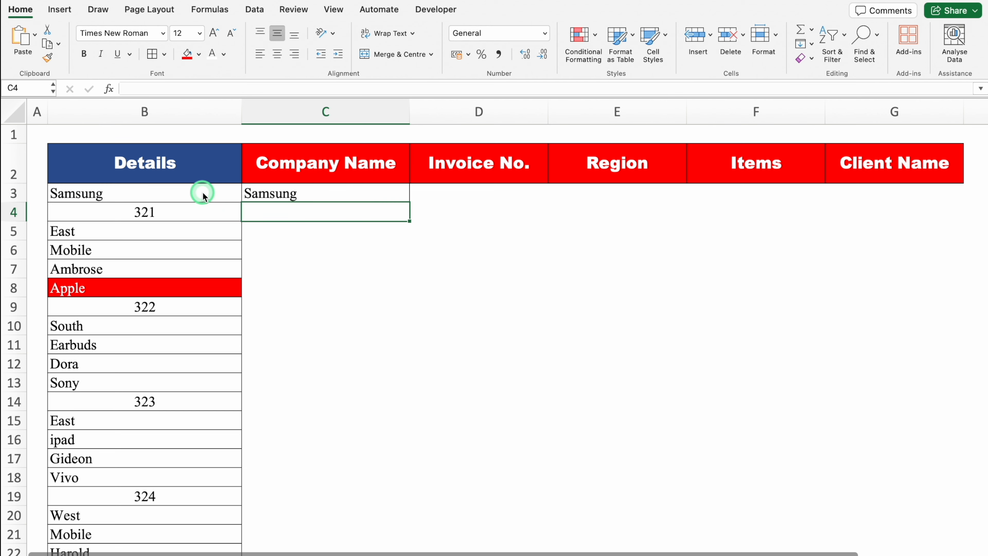
# Step: Enter =B4 in D4 under Invoice No. and =B5 in E5 under Region to pull in the first record's details
pyautogui.press('Right')
pyautogui.write('=')
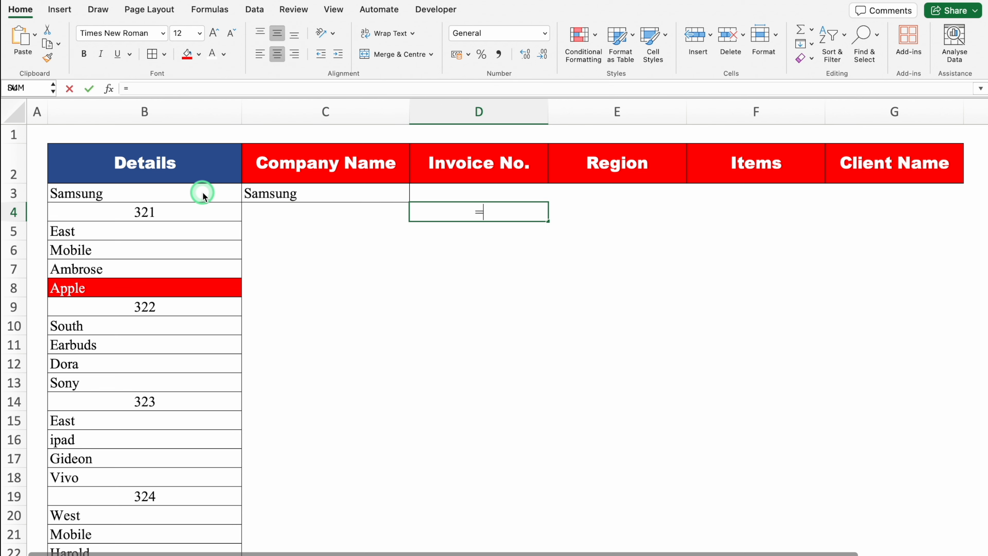
pyautogui.click(187, 211)
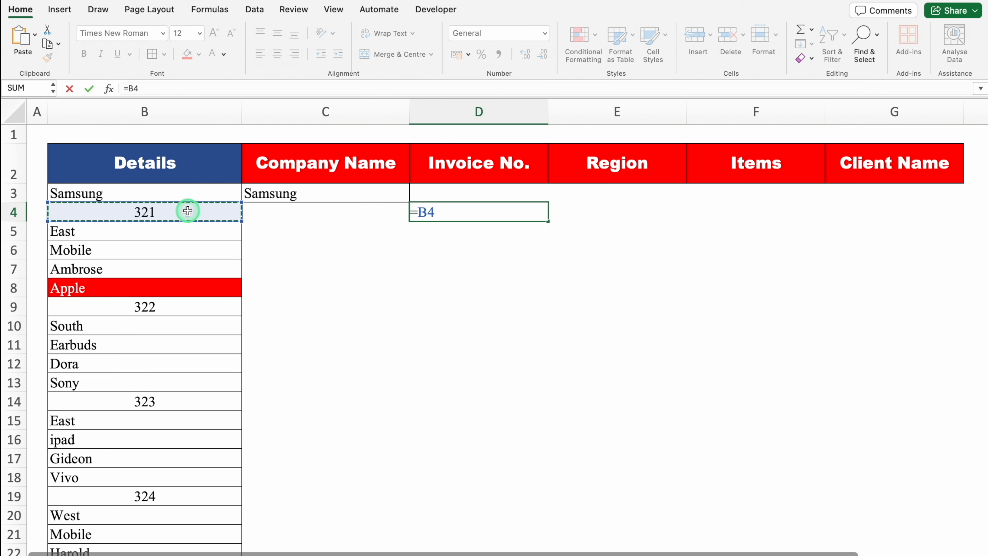
pyautogui.press('Return')
pyautogui.press('Right')
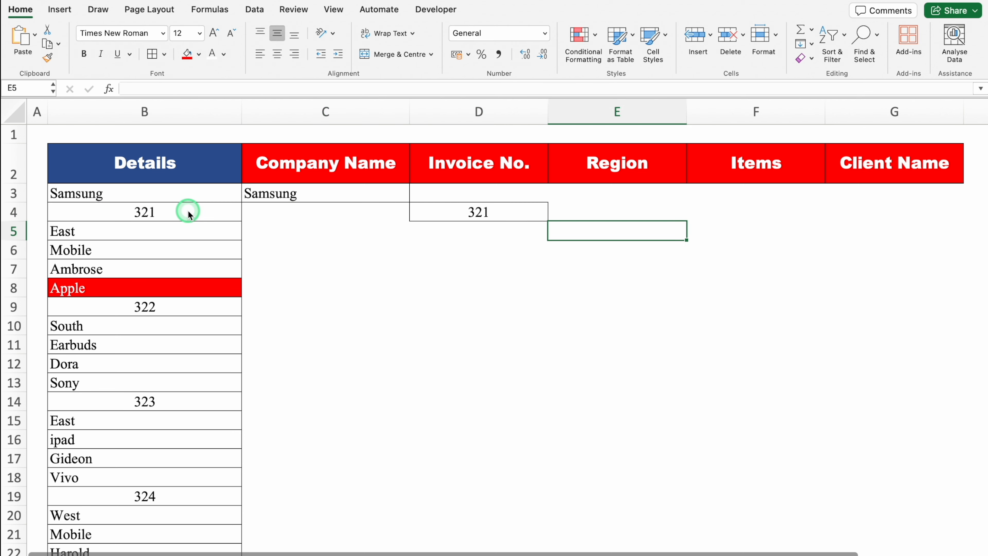
pyautogui.write('=')
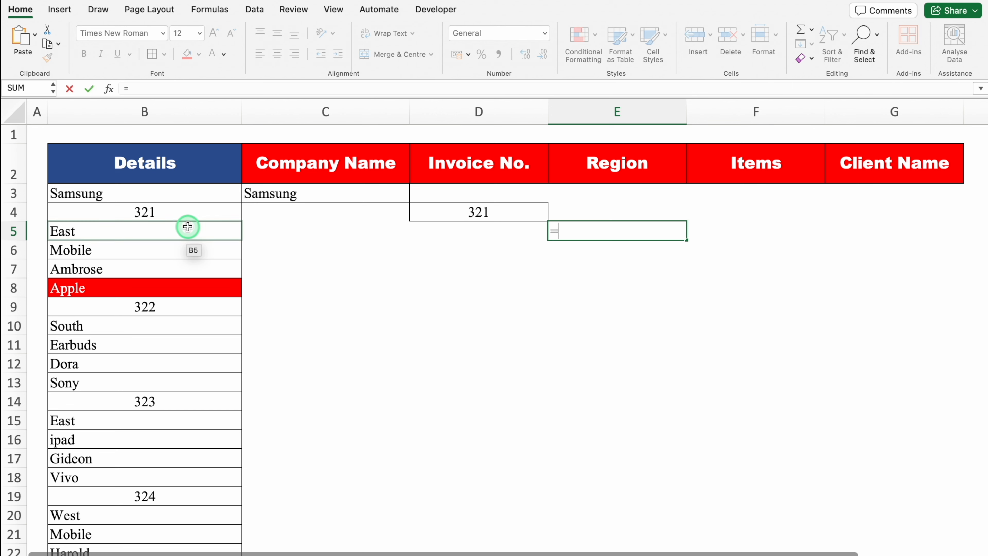
pyautogui.click(187, 227)
pyautogui.press('Return')
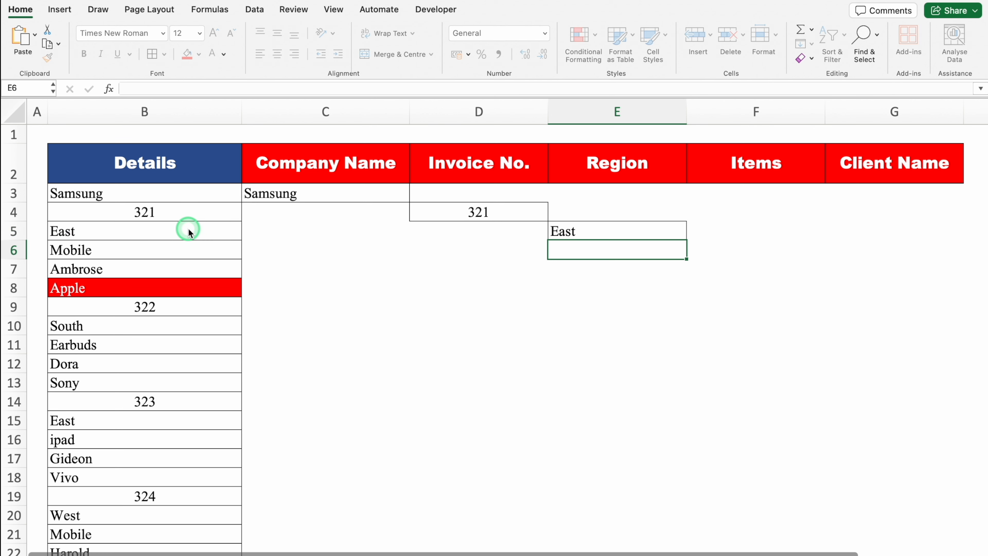
# Step: Enter =B6 in F6 under Items and =B7 in G7 under Client Name for the first record
pyautogui.press('Right')
pyautogui.write('=')
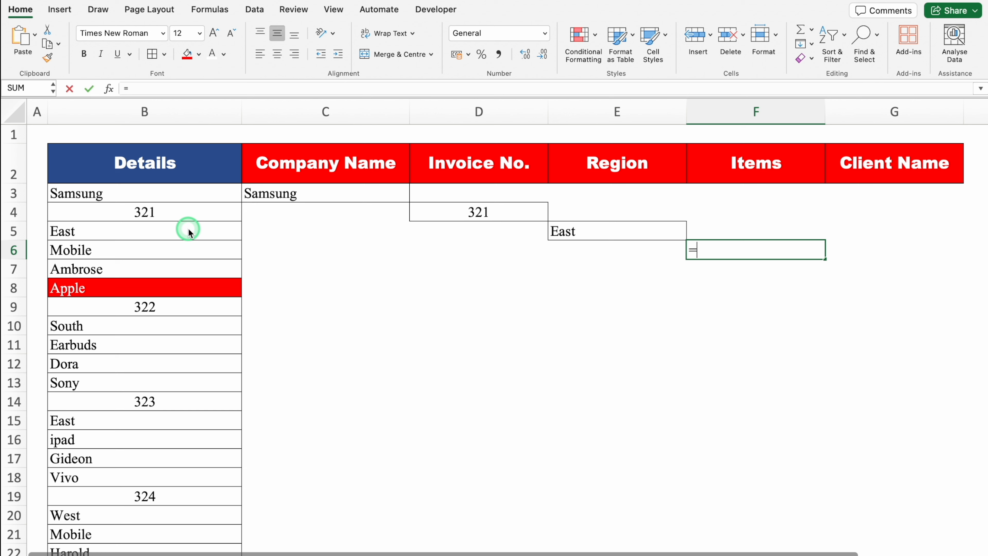
pyautogui.click(176, 250)
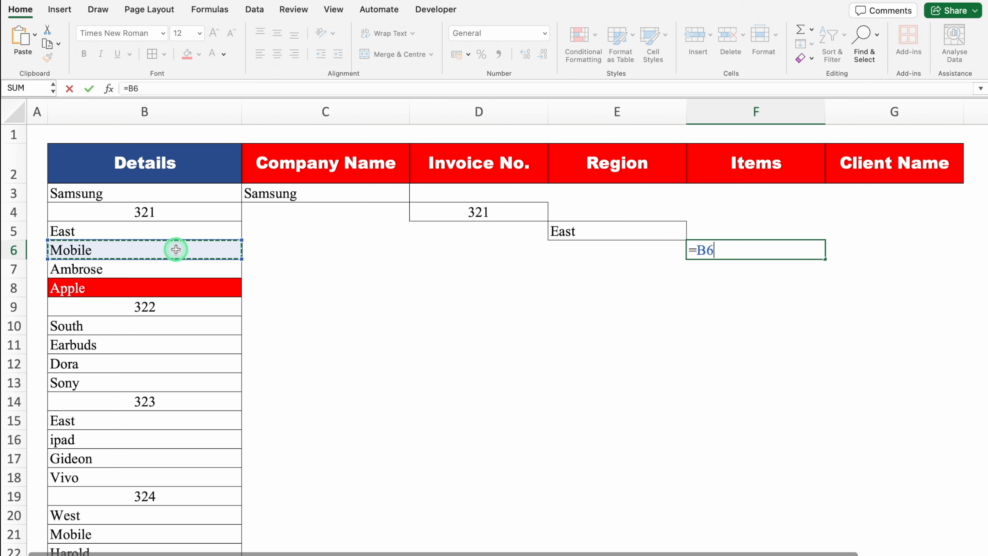
pyautogui.press('Return')
pyautogui.press('Right')
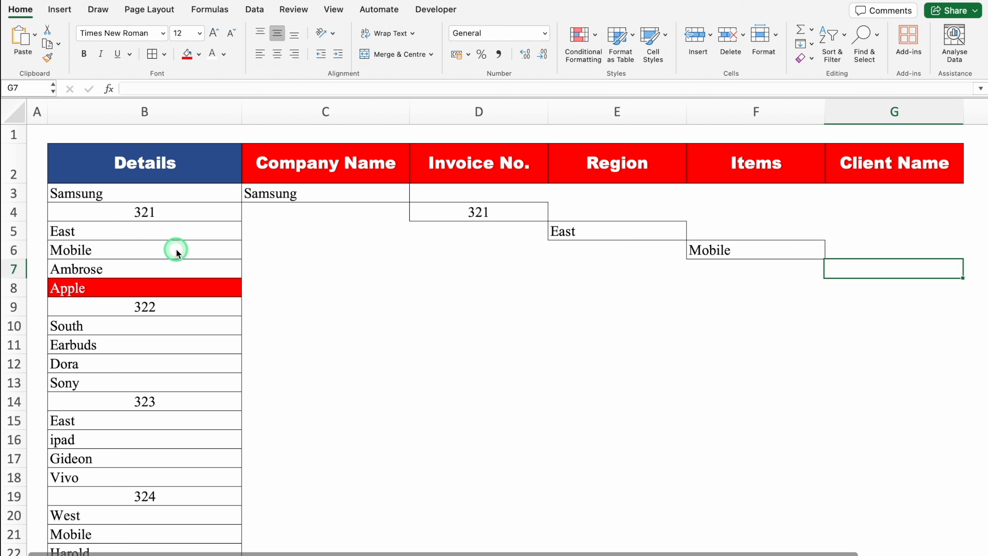
pyautogui.write('=')
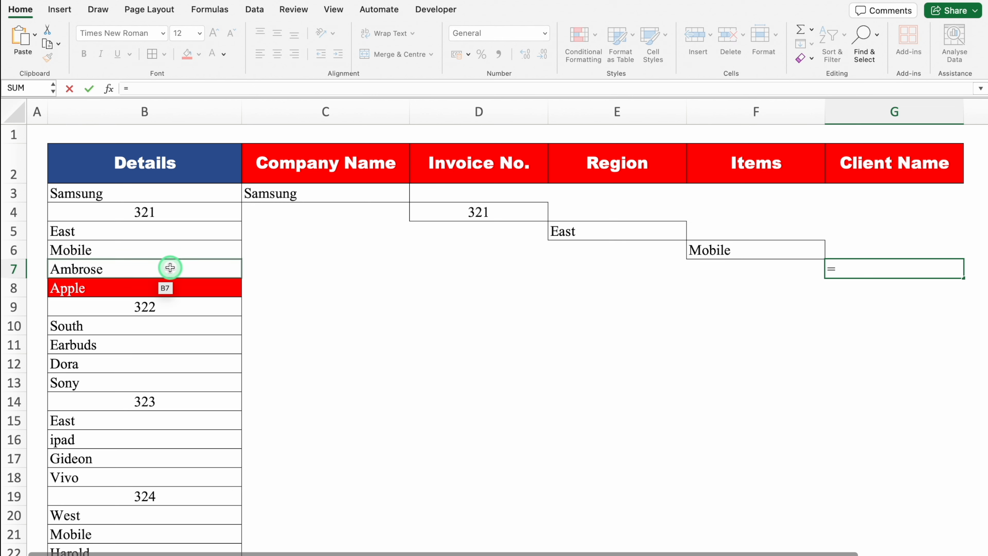
pyautogui.click(170, 269)
pyautogui.press('Return')
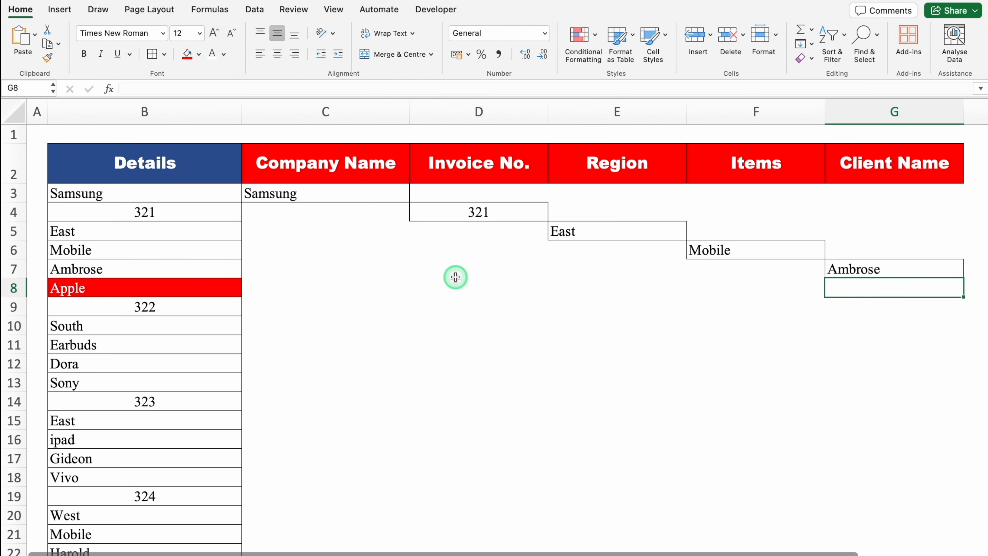
# Step: Fill the staggered formula block C3:G7 down to row 62, covering every record in the Details list
pyautogui.moveTo(313, 192); pyautogui.dragTo(973, 475)
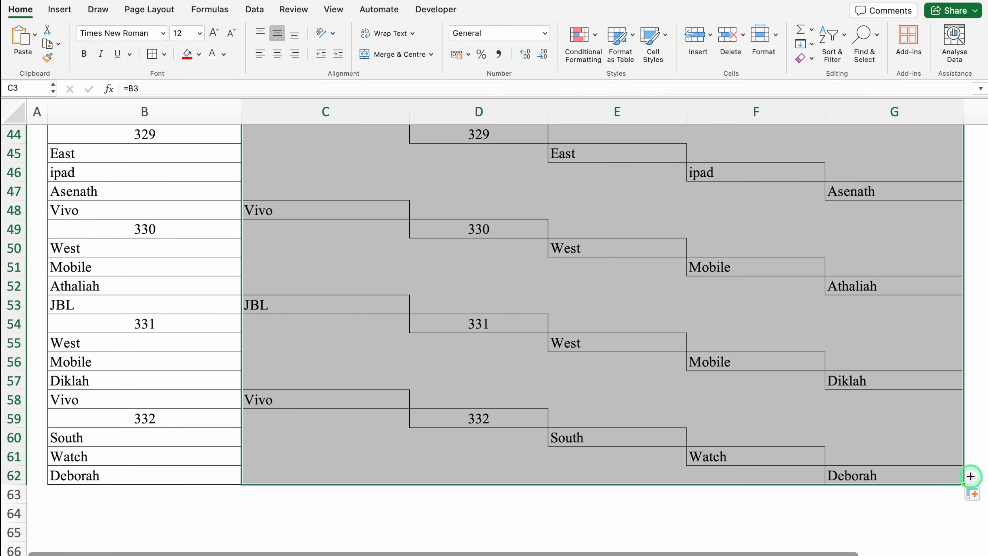
pyautogui.scroll(4, 985, 380)
pyautogui.moveTo(985, 376); pyautogui.dragTo(980, 103)
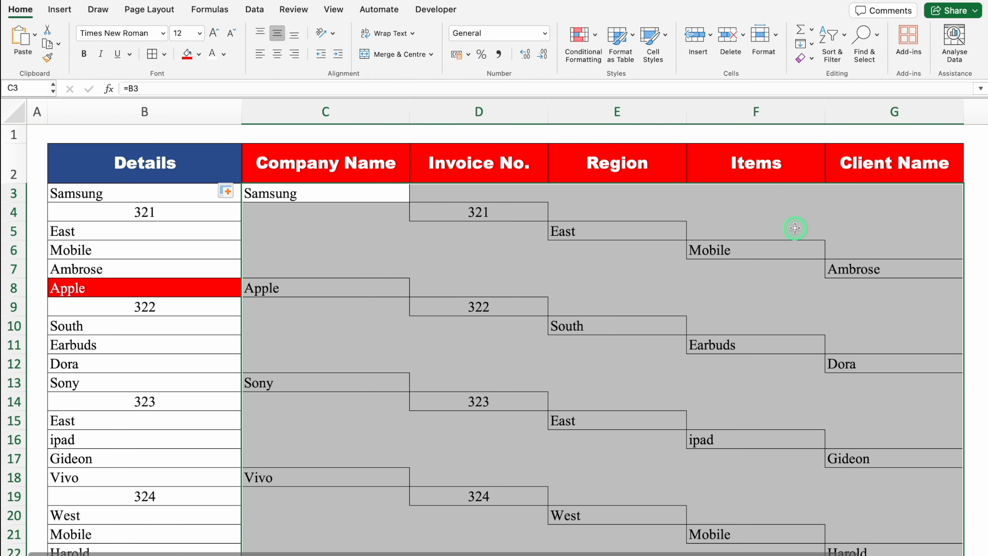
# Step: Select only the blank cells within C3:G62 using Go To Special and delete them with the cells shifted up
pyautogui.hotkey('ctrl', 'g')
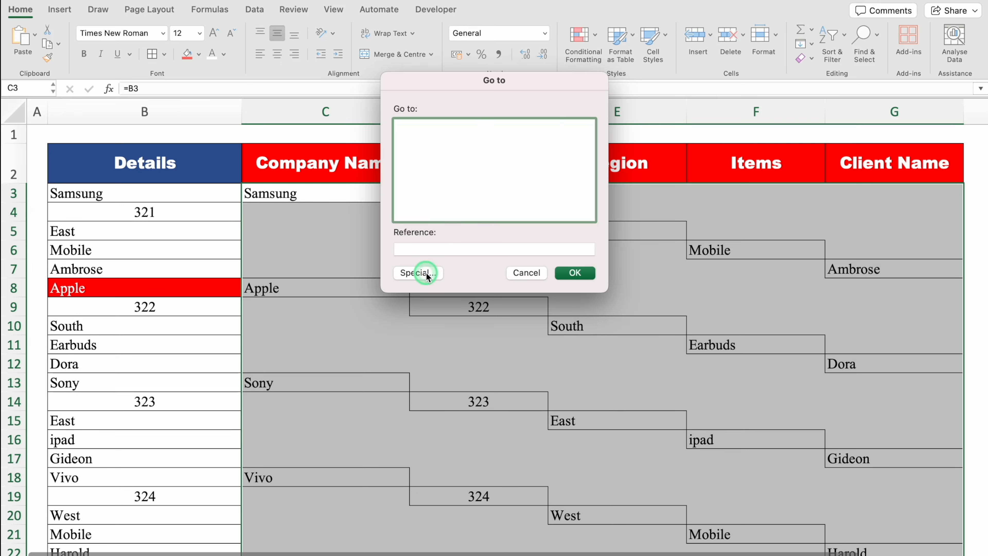
pyautogui.click(419, 273)
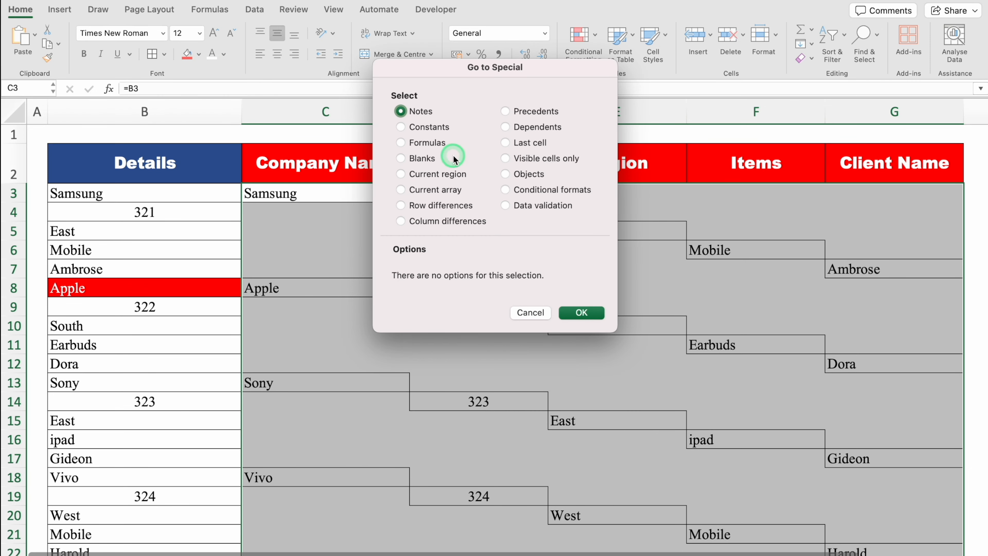
pyautogui.click(406, 160)
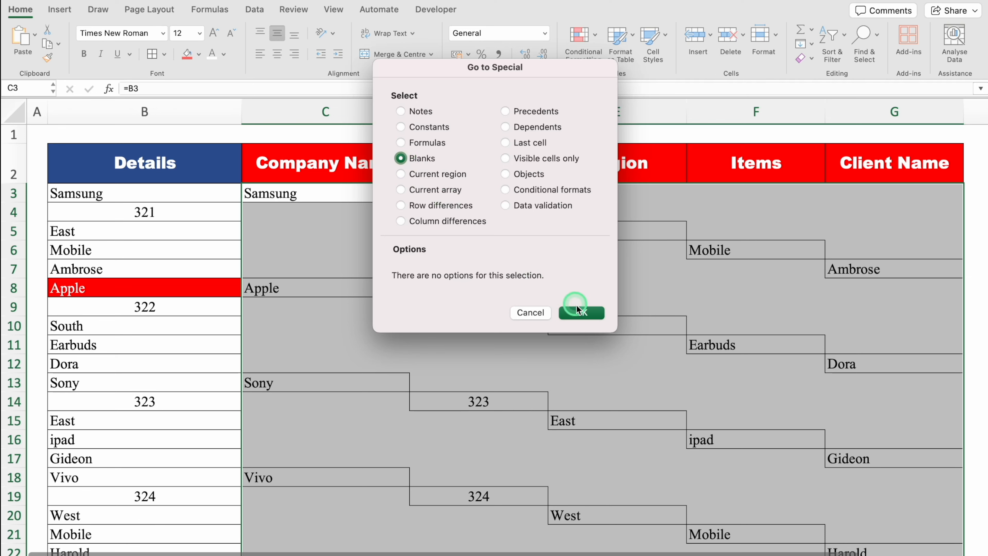
pyautogui.click(582, 313)
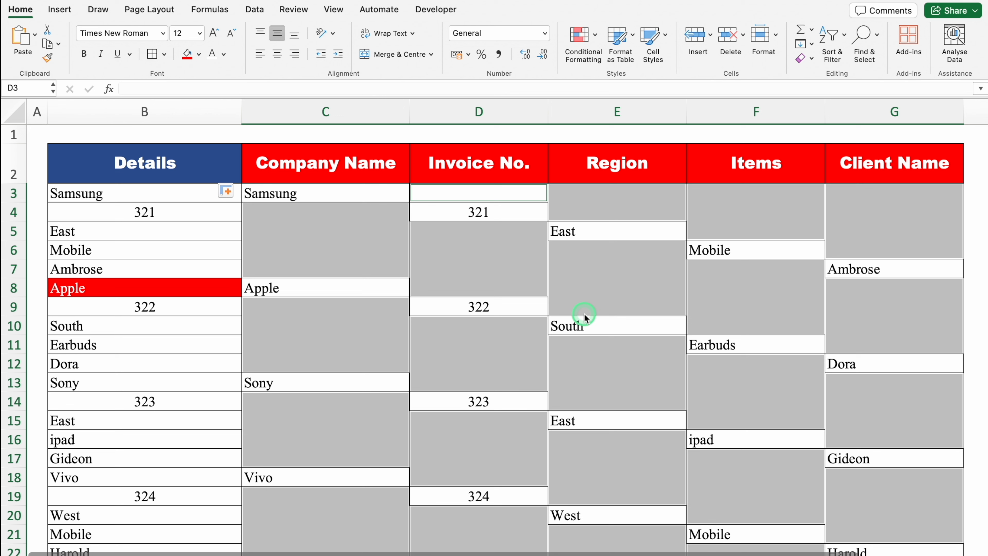
pyautogui.hotkey('ctrl', '-')
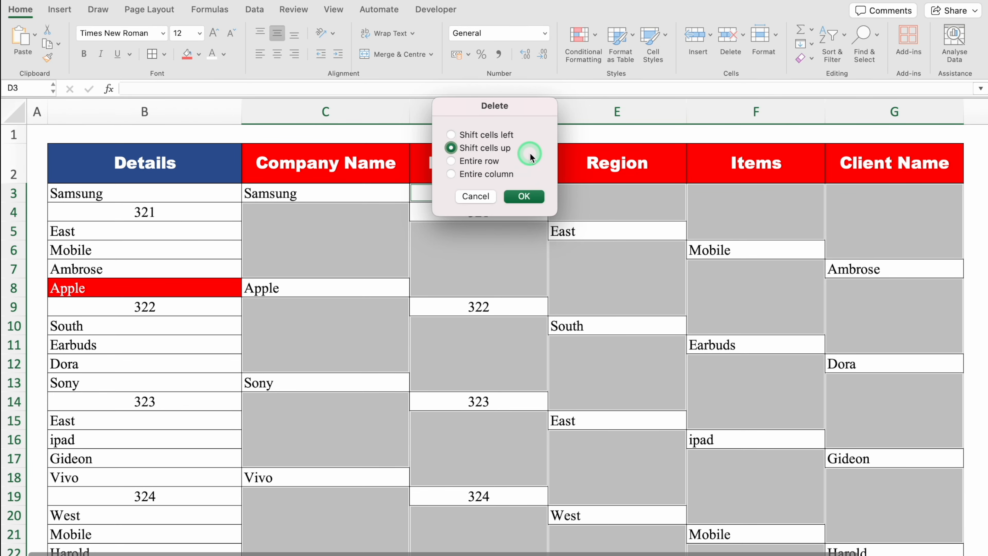
pyautogui.click(525, 196)
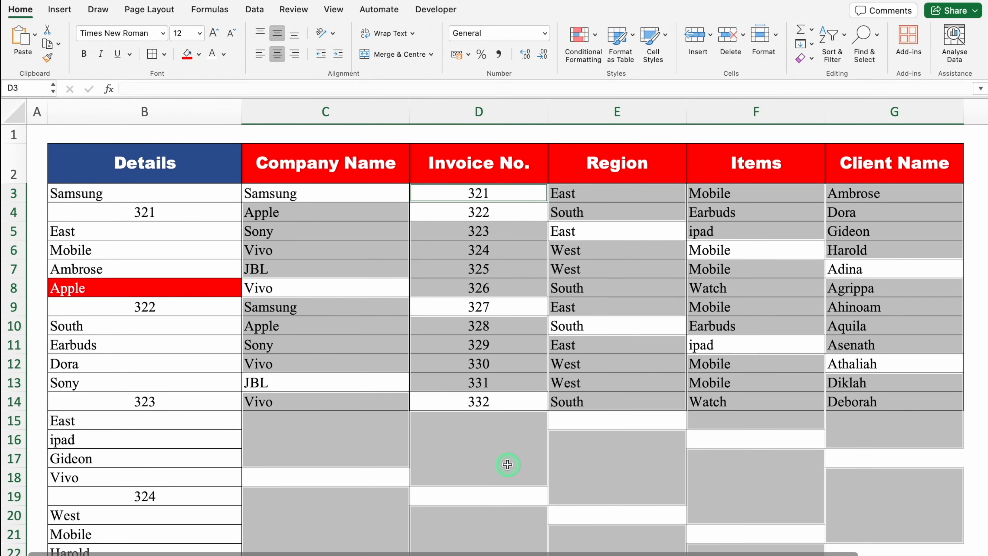
pyautogui.click(508, 464)
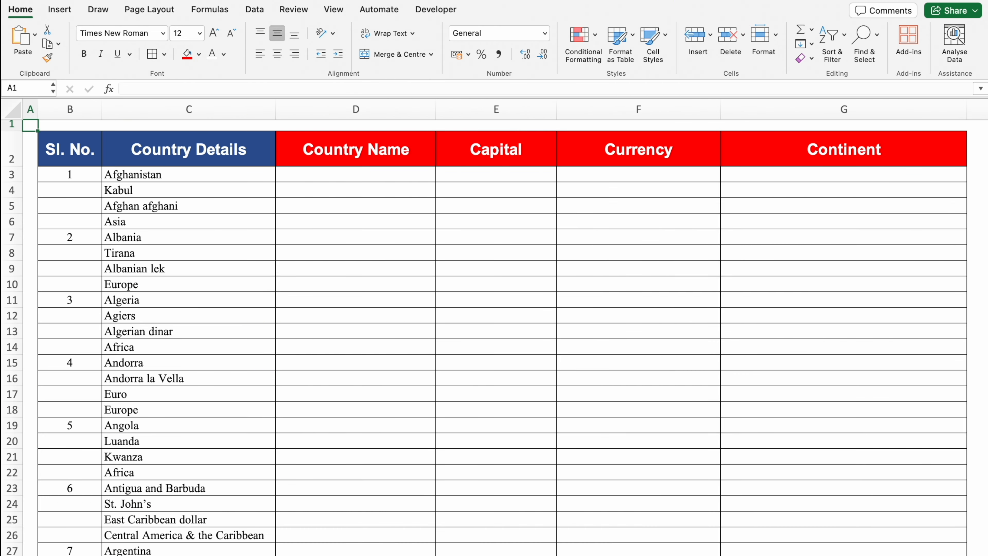
# Step: Examine the stacked Country Details list and the Country Name, Capital, Currency and Continent columns on the country sheet
pyautogui.click(188, 108)
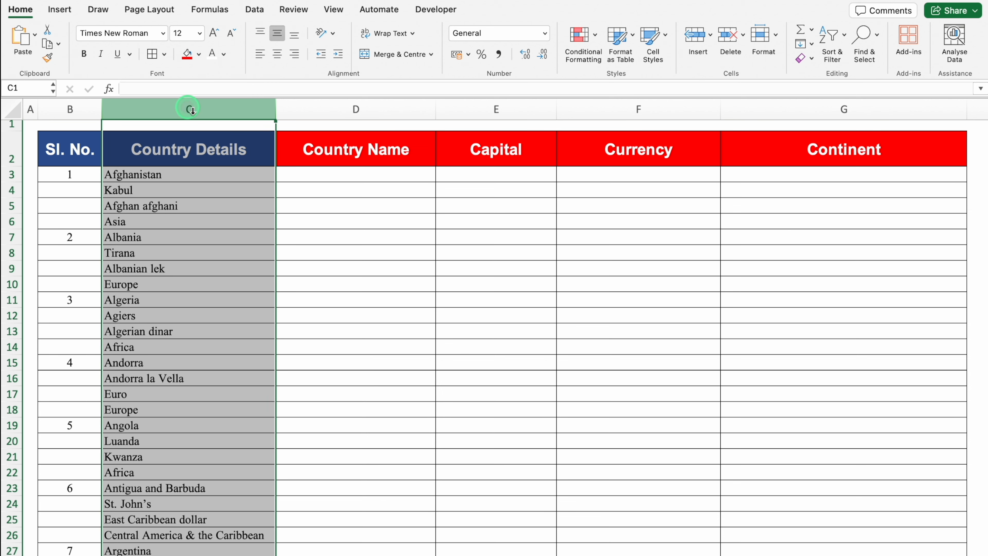
pyautogui.click(476, 186)
pyautogui.click(606, 167)
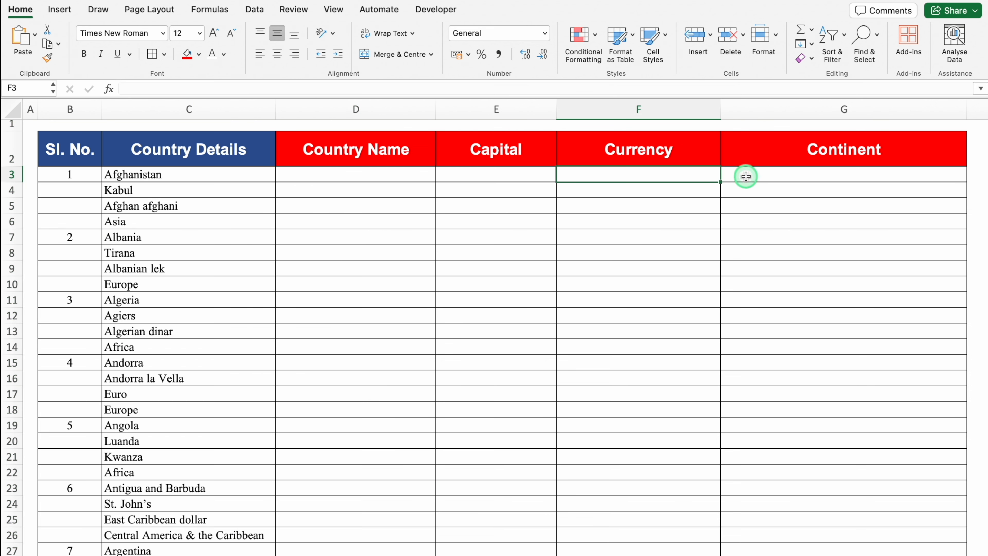
pyautogui.click(745, 176)
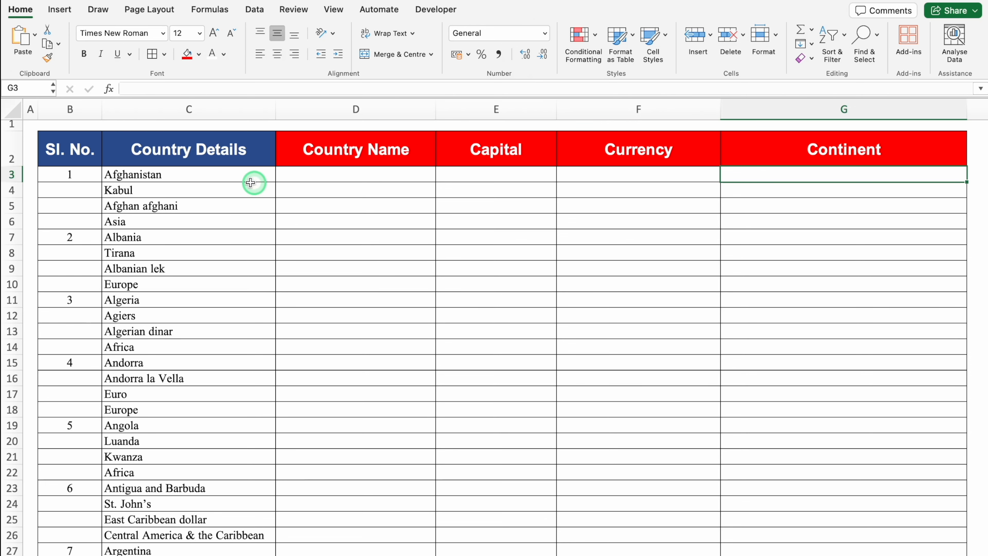
pyautogui.click(203, 179)
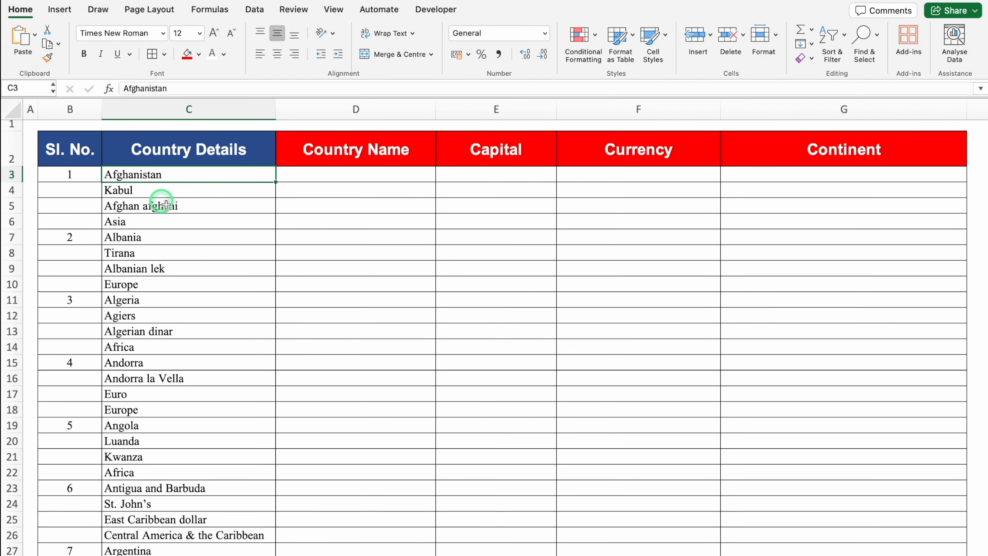
# Step: Highlight the Albania cell C7, where the second record starts, with a red fill and white text
pyautogui.click(162, 238)
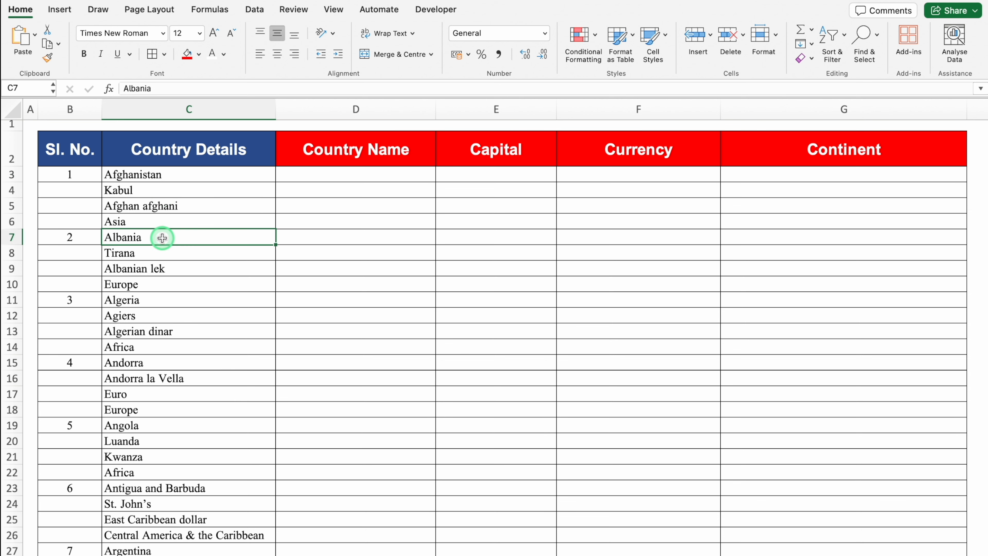
pyautogui.click(188, 54)
pyautogui.click(212, 56)
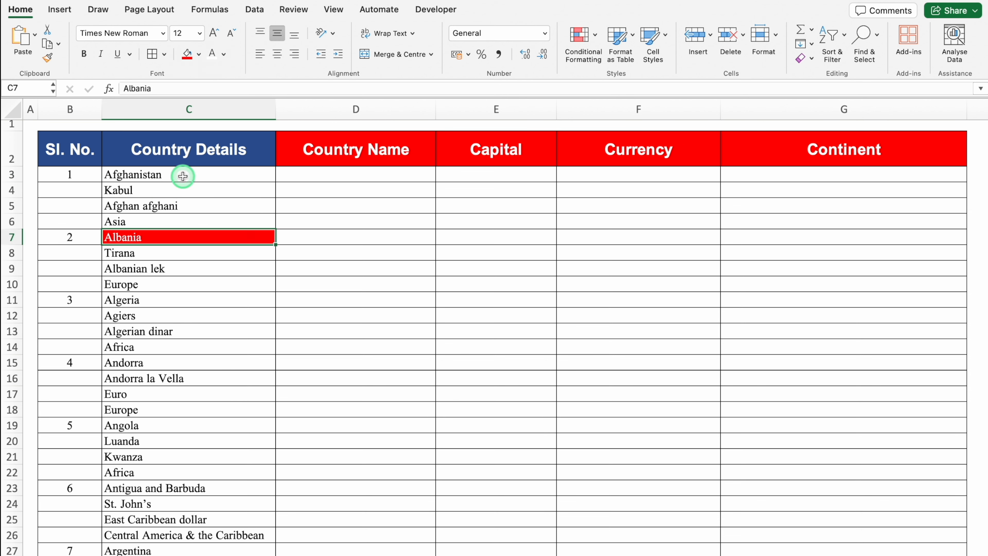
# Step: Check the cell positions of the first country's details in C3:C6 and the start of the second record in C7
pyautogui.click(183, 176)
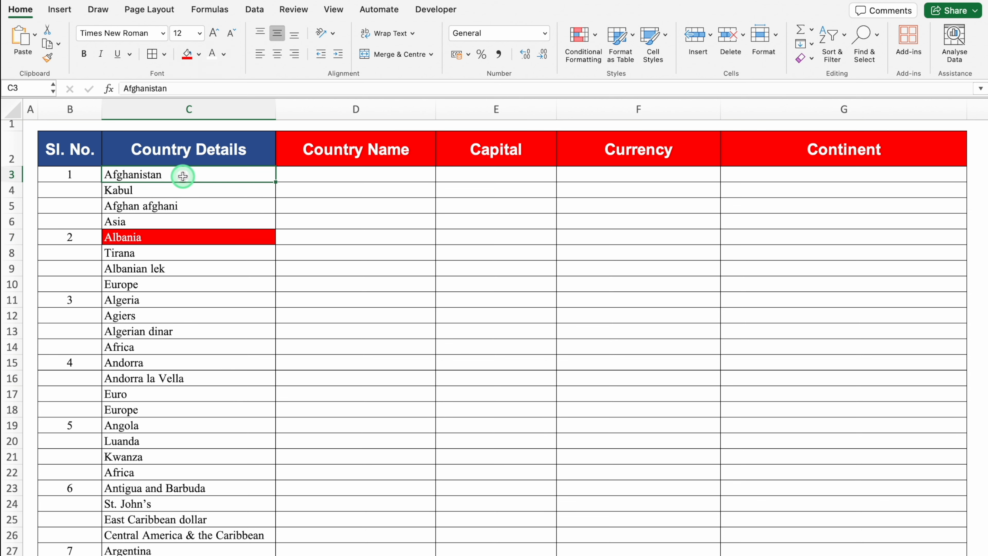
pyautogui.click(191, 190)
pyautogui.press('Down')
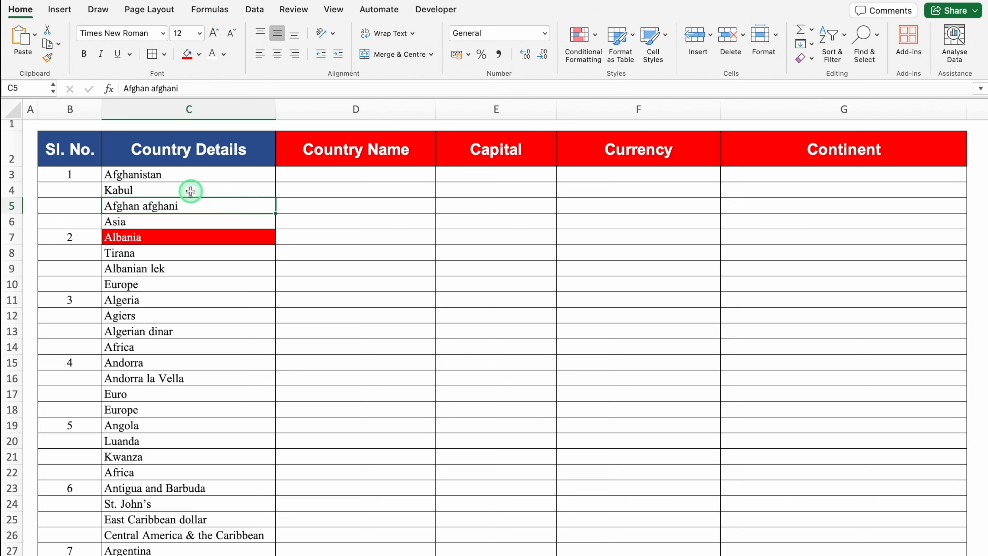
pyautogui.press('Down')
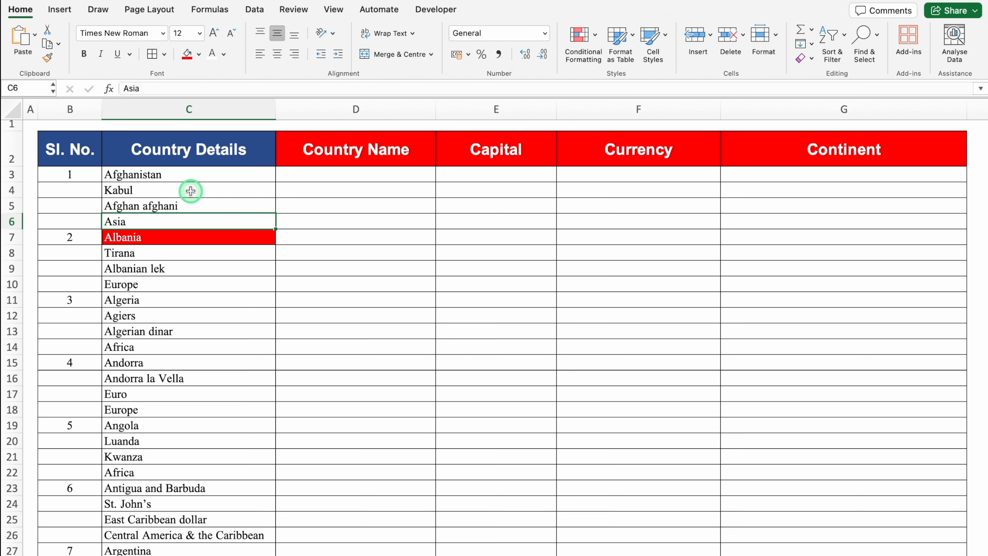
pyautogui.click(171, 237)
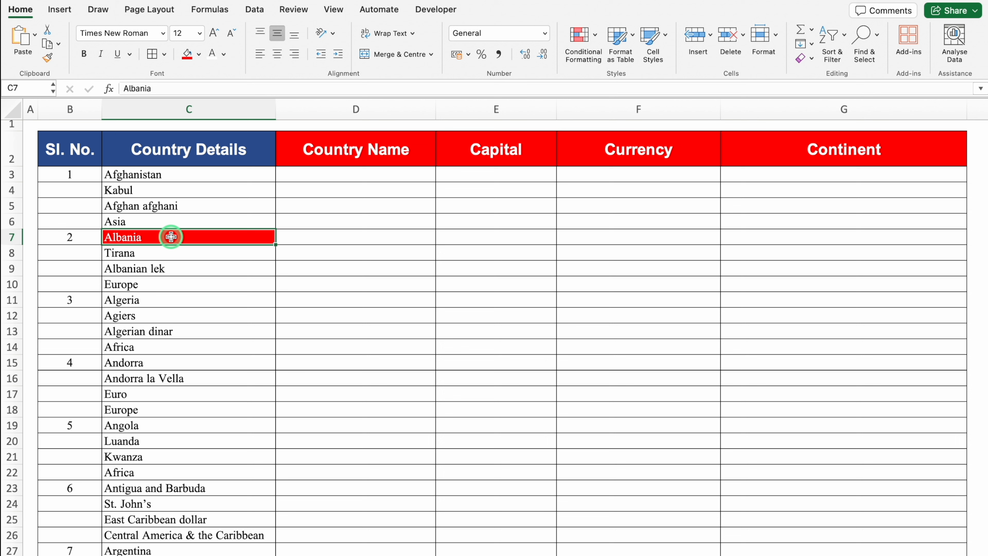
pyautogui.click(163, 174)
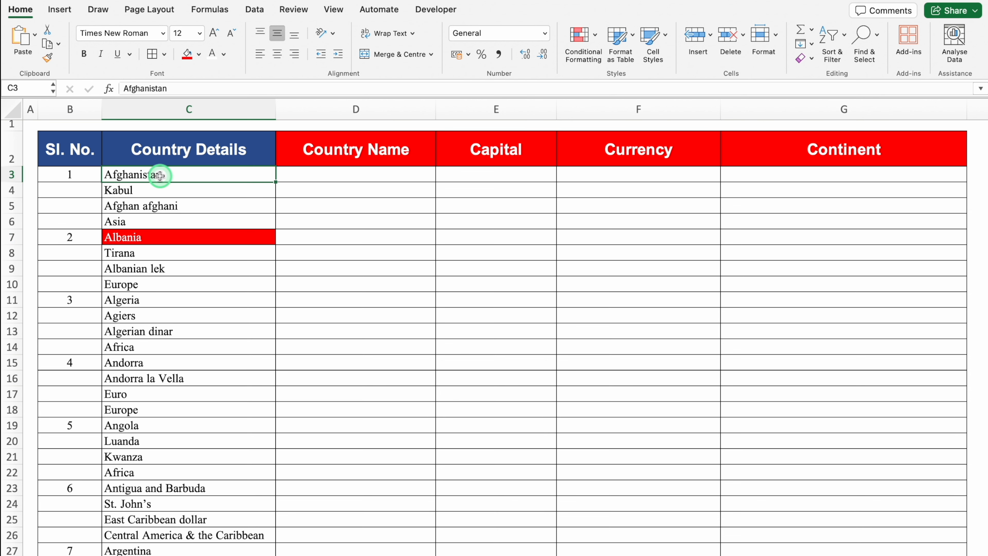
# Step: Enter the plain text C3 in D3 under Country Name as the first country's cell reference, without an equals sign
pyautogui.click(303, 174)
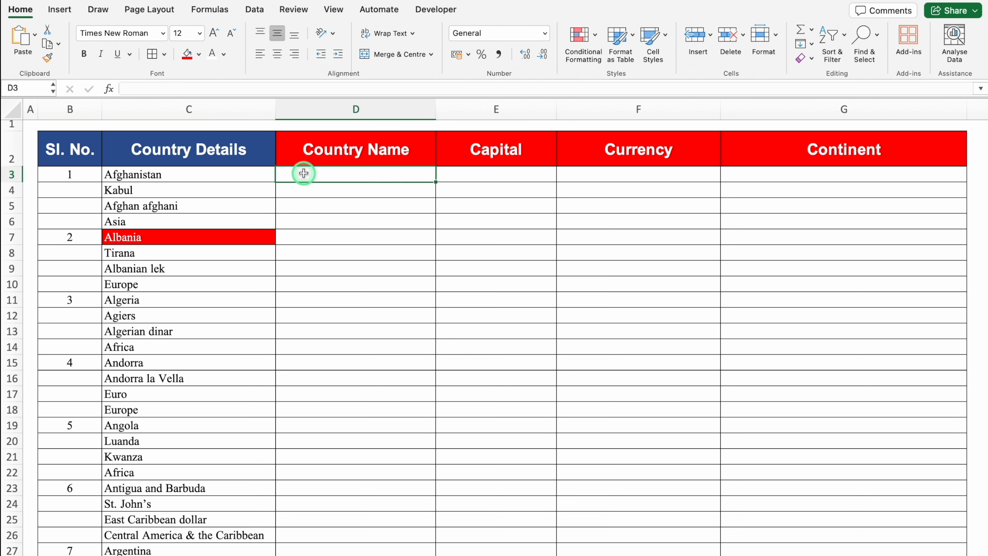
pyautogui.write('C3')
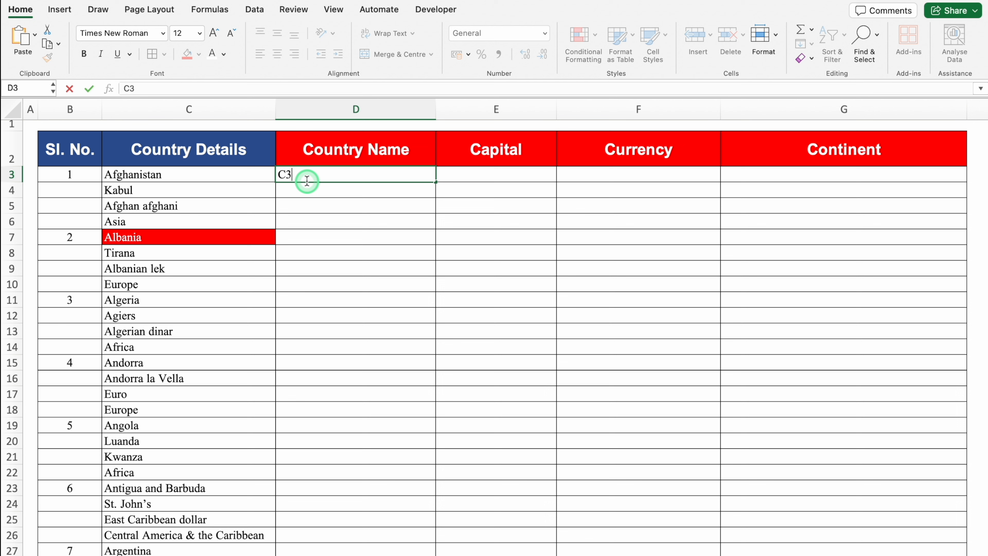
pyautogui.click(221, 176)
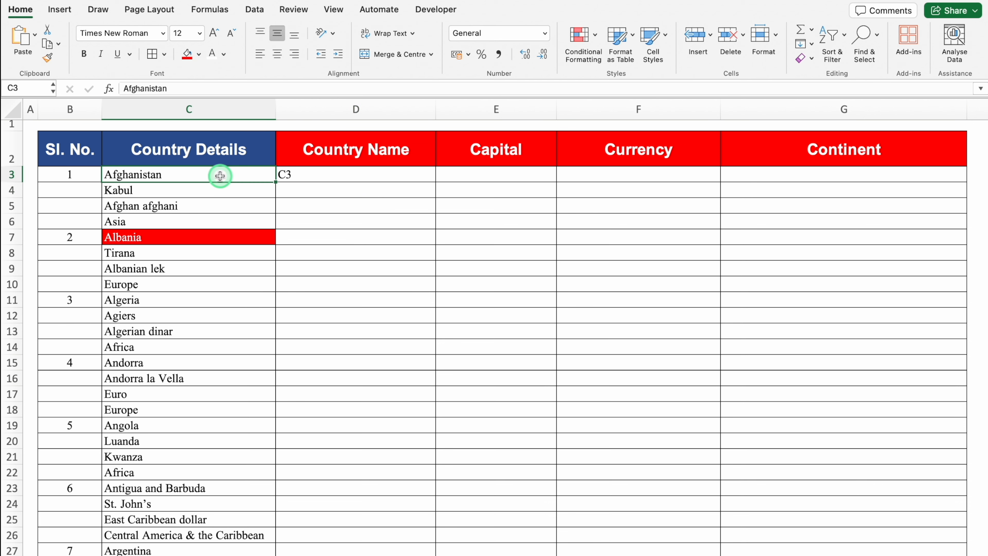
pyautogui.click(189, 236)
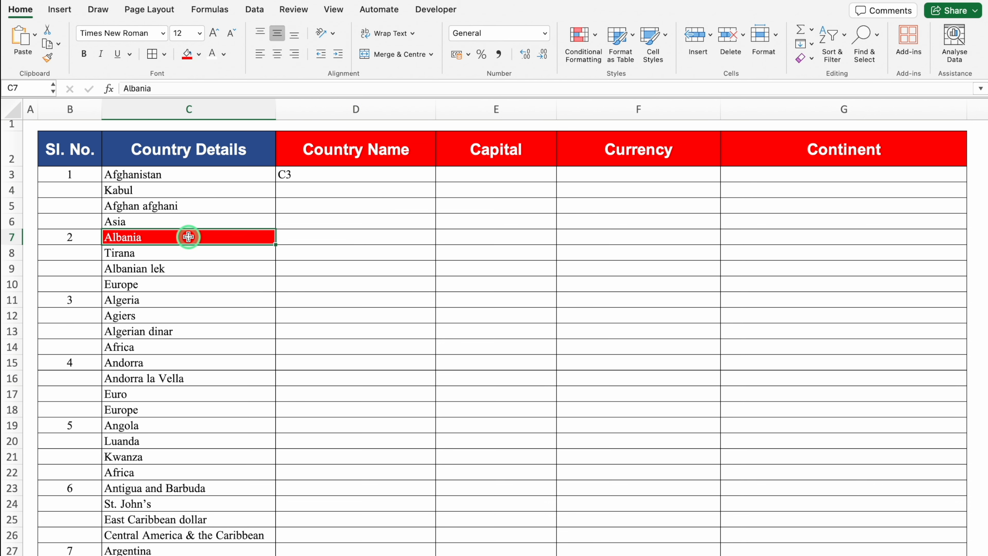
pyautogui.click(325, 189)
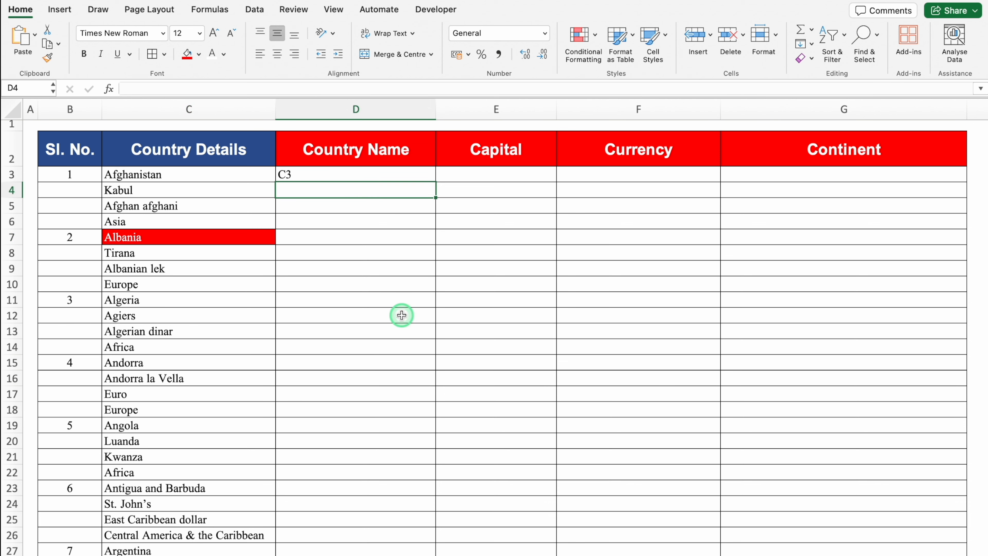
# Step: Enter the plain text C7 in D4 and fill the references in rows 3 and 4 across to the Continent column
pyautogui.write('C7')
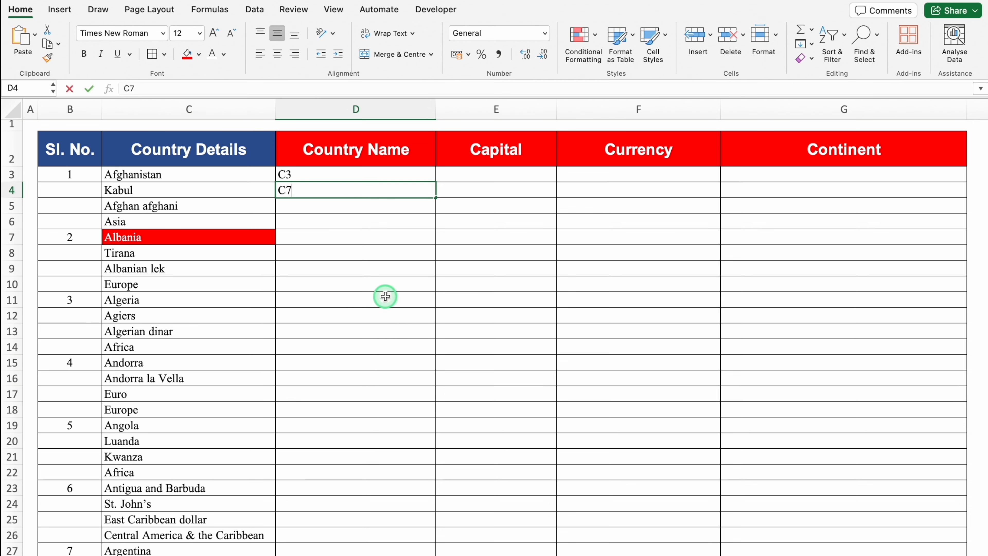
pyautogui.press('Return')
pyautogui.click(349, 177)
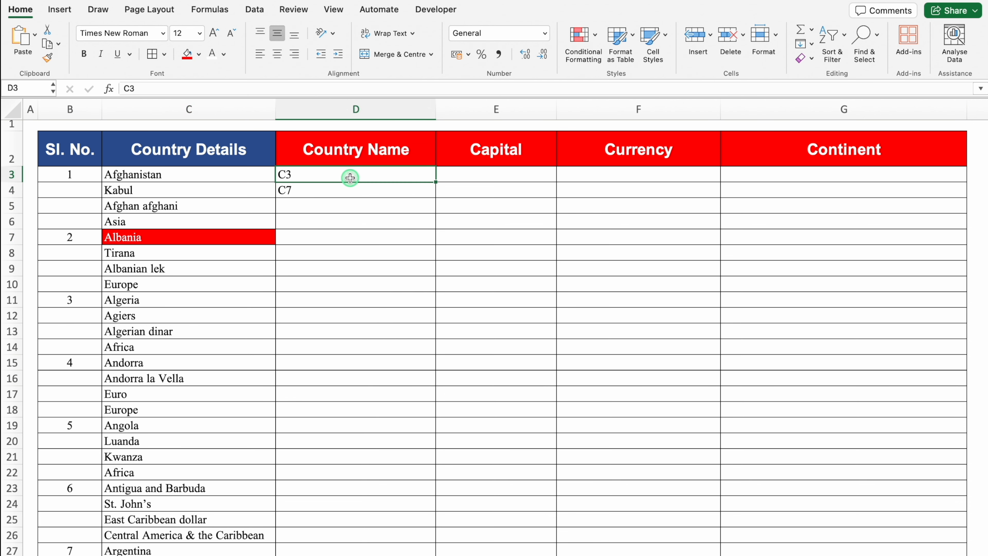
pyautogui.moveTo(433, 182); pyautogui.dragTo(902, 184)
pyautogui.click(339, 191)
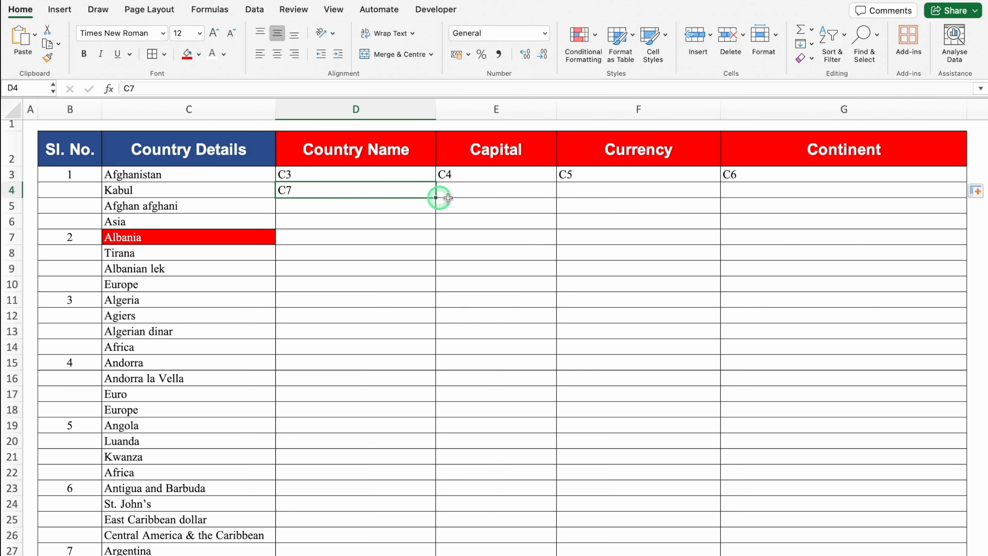
pyautogui.moveTo(436, 197); pyautogui.dragTo(853, 207)
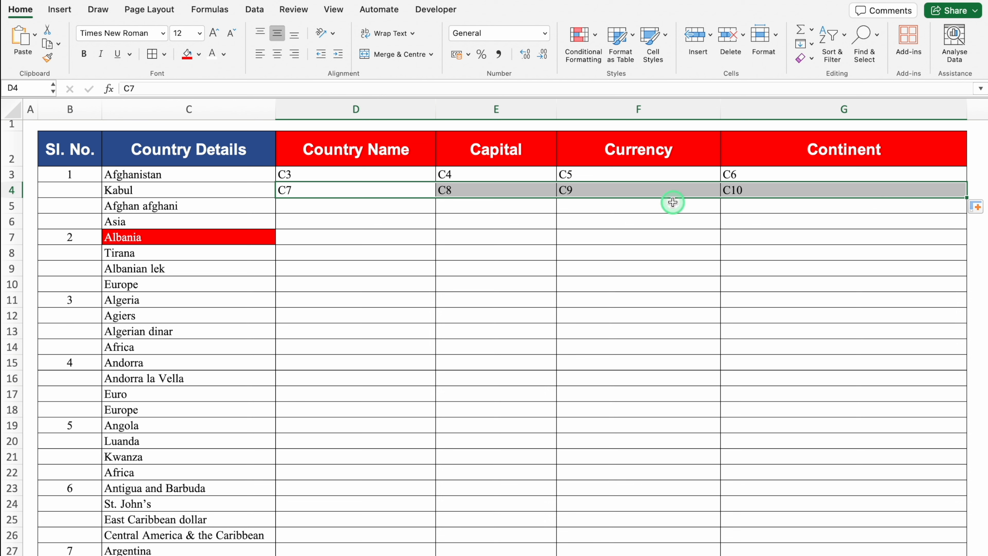
# Step: Check the plain-text references in row 3 under Country Name, Capital, Currency and Continent, and the Capital reference in E4
pyautogui.click(349, 174)
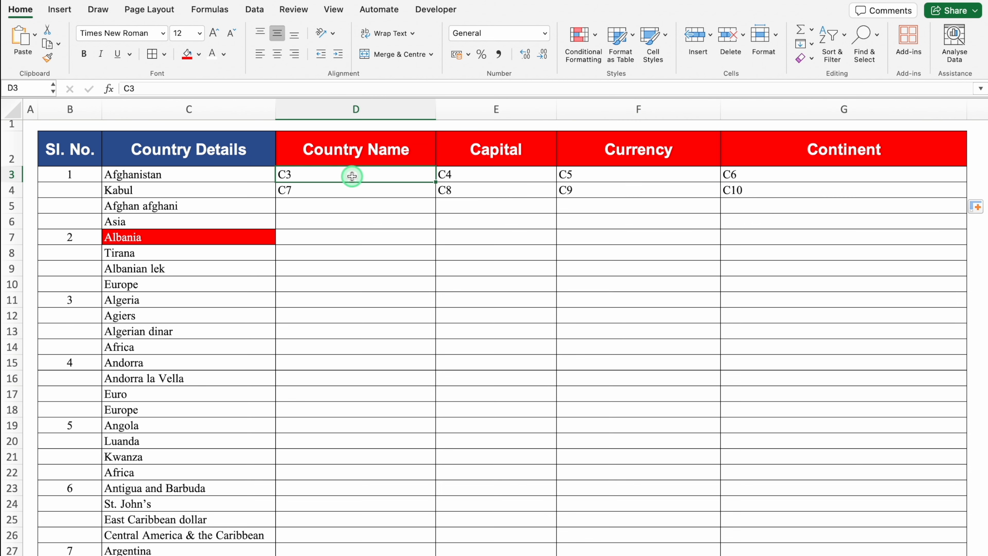
pyautogui.click(450, 176)
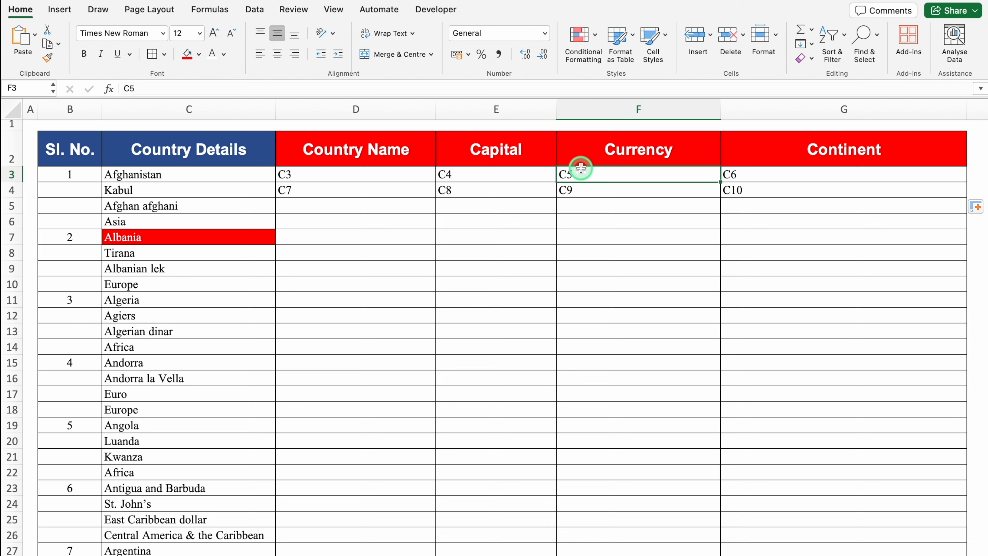
pyautogui.click(381, 177)
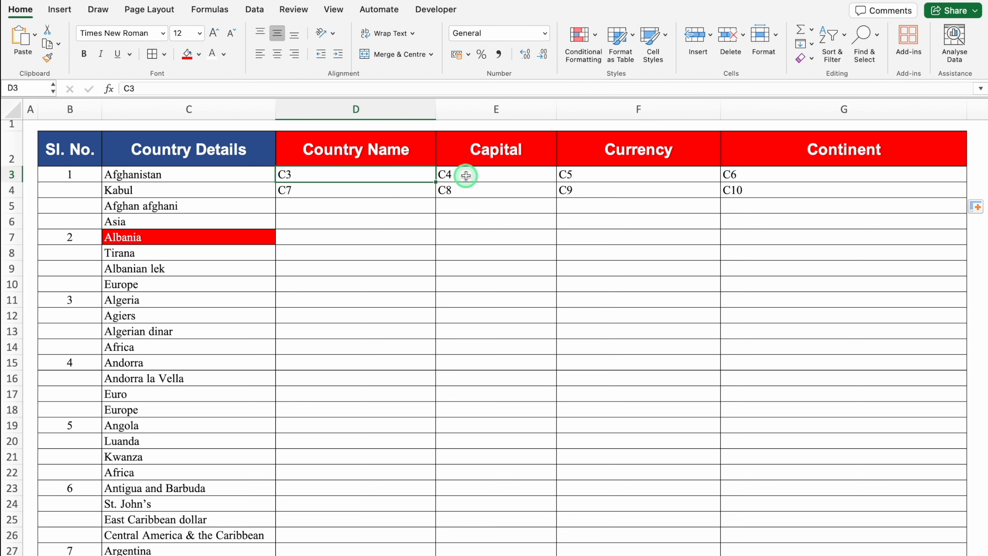
pyautogui.click(467, 175)
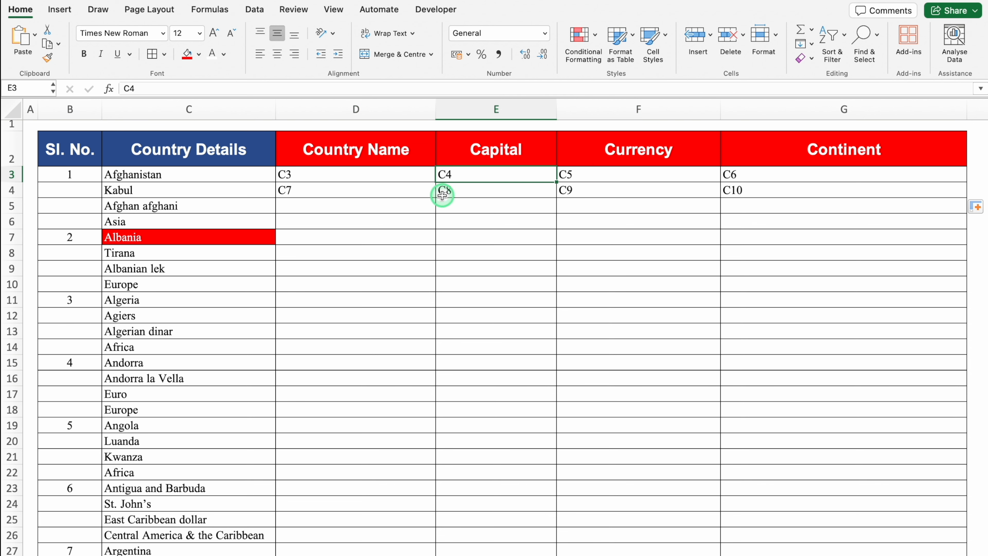
pyautogui.click(356, 175)
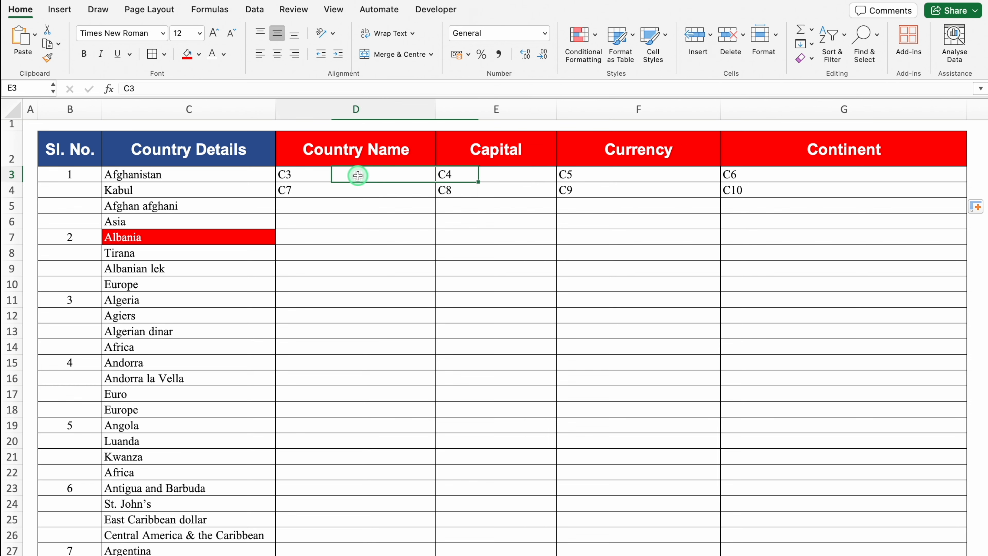
pyautogui.click(454, 174)
pyautogui.click(569, 174)
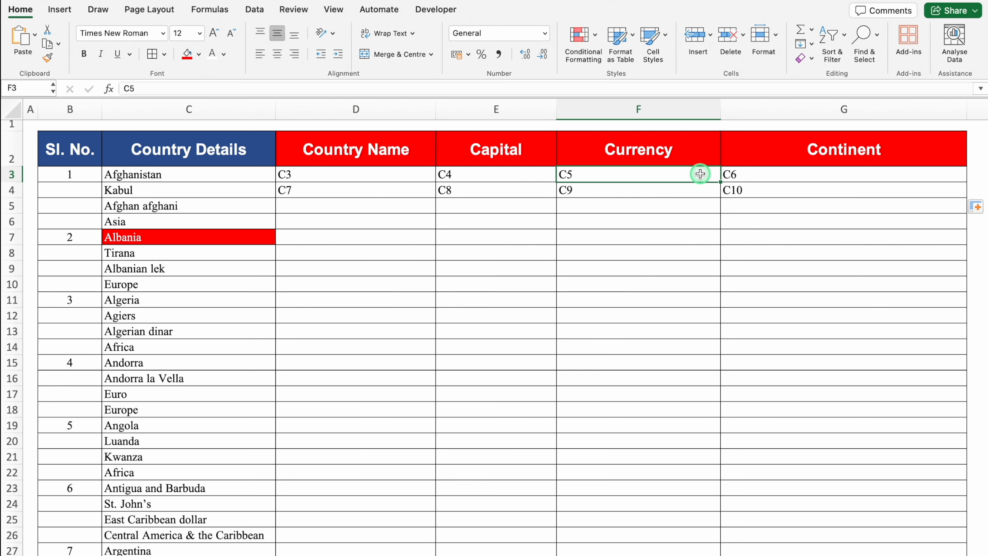
pyautogui.click(739, 174)
pyautogui.click(375, 178)
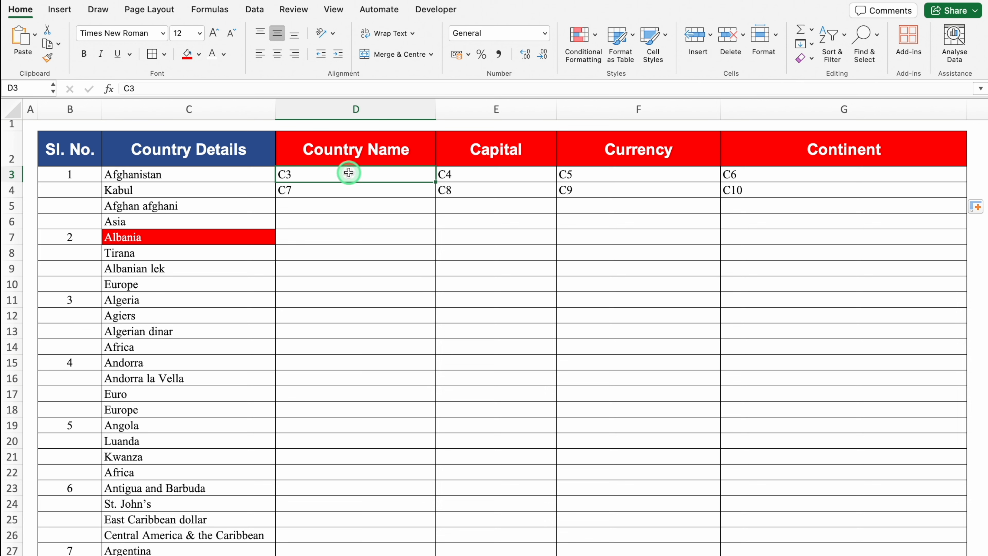
pyautogui.click(487, 176)
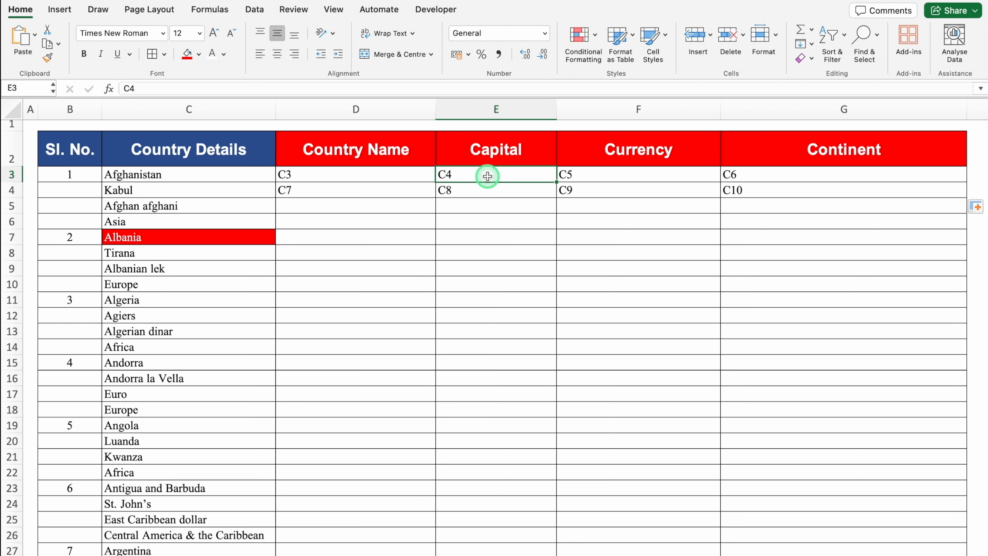
pyautogui.doubleClick(473, 170)
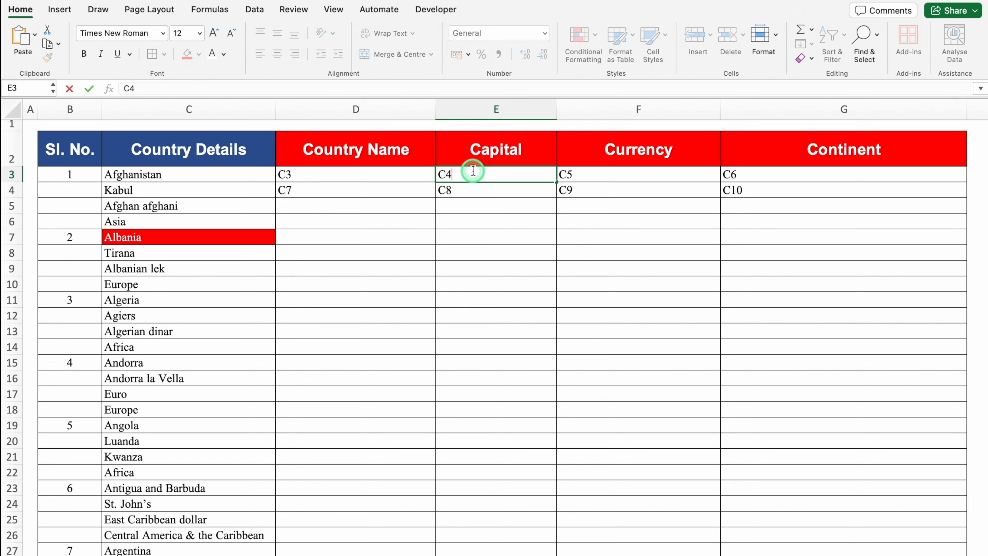
pyautogui.click(484, 191)
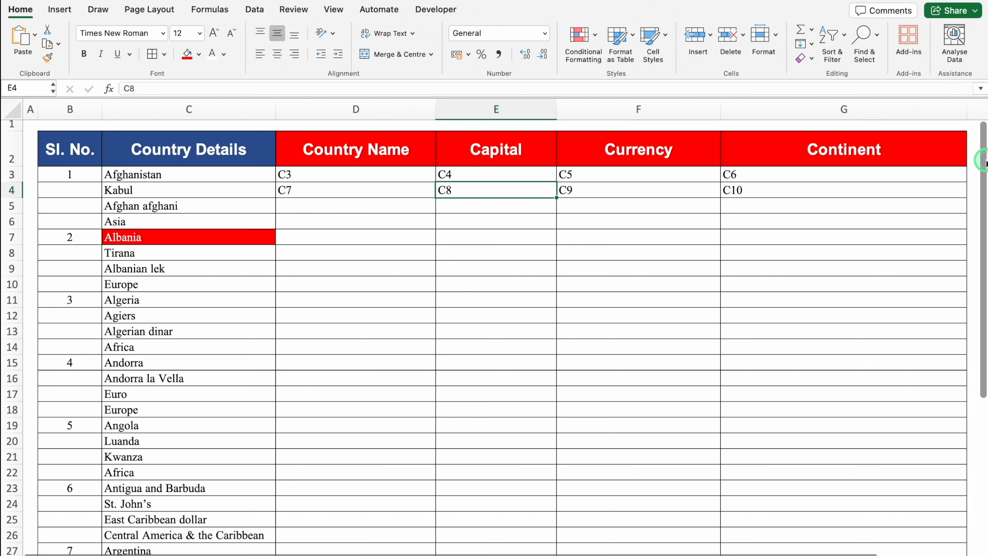
# Step: Check the cell position of the last entry in the Country Details list
pyautogui.moveTo(984, 159); pyautogui.dragTo(987, 418)
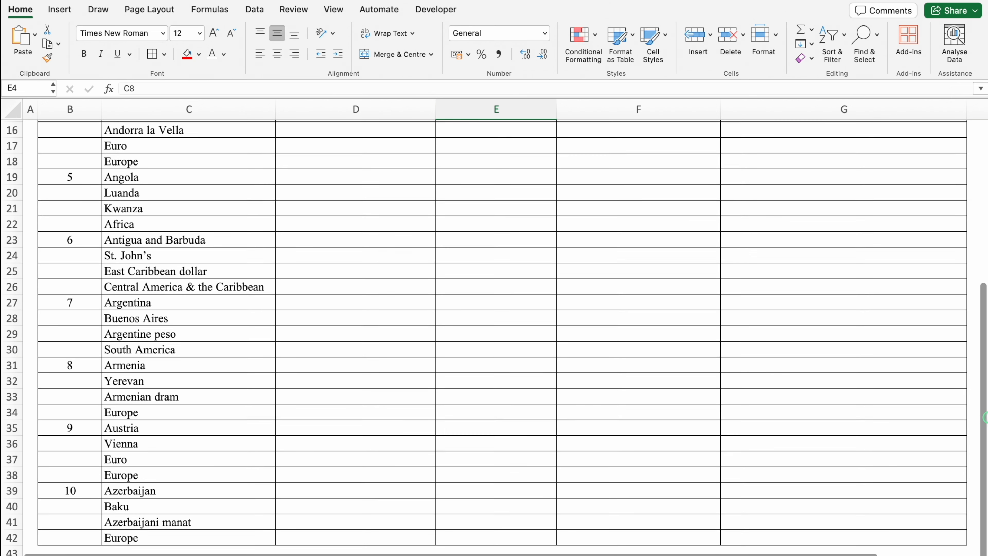
pyautogui.click(357, 532)
pyautogui.press('Return')
pyautogui.scroll(-4, 357, 533)
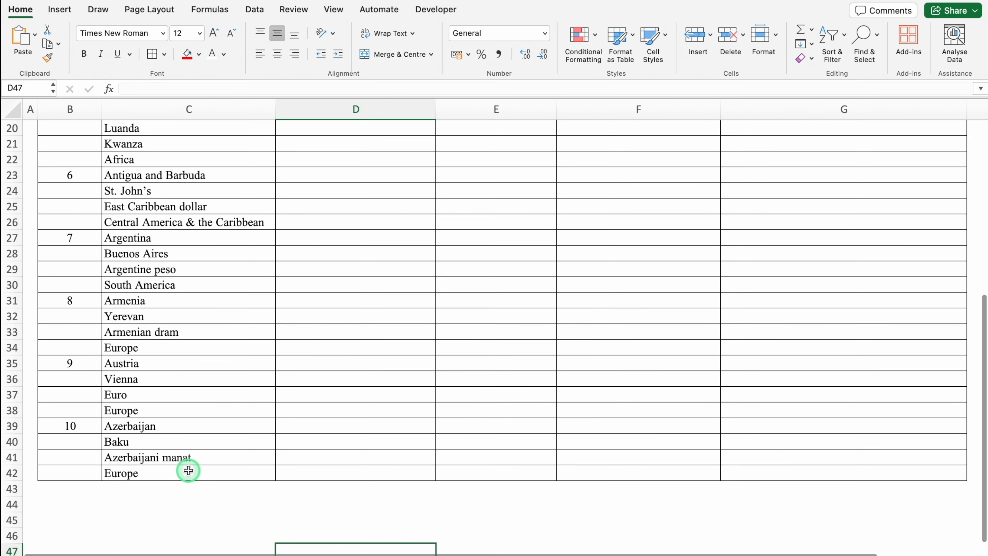
pyautogui.click(188, 471)
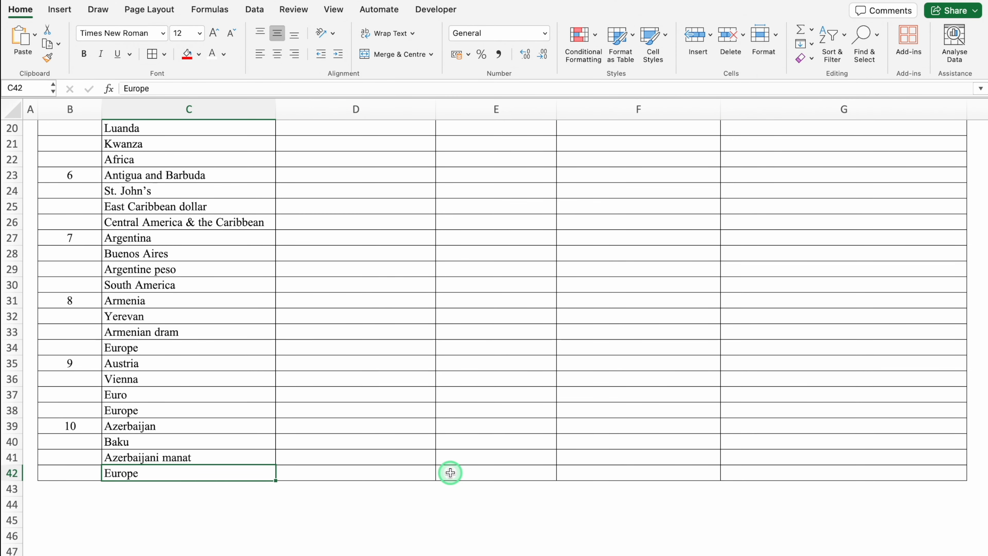
pyautogui.moveTo(984, 428); pyautogui.dragTo(979, 143)
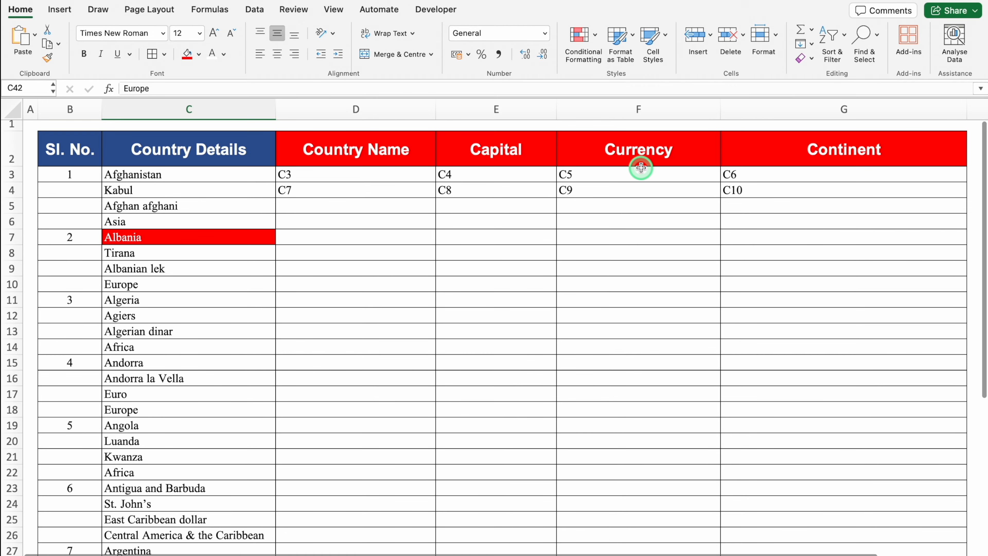
# Step: Fill the reference pattern in D3:G4 down through row 13 and clear the surplus references in D13:G13
pyautogui.click(350, 177)
pyautogui.moveTo(350, 177); pyautogui.dragTo(959, 332)
pyautogui.click(796, 314)
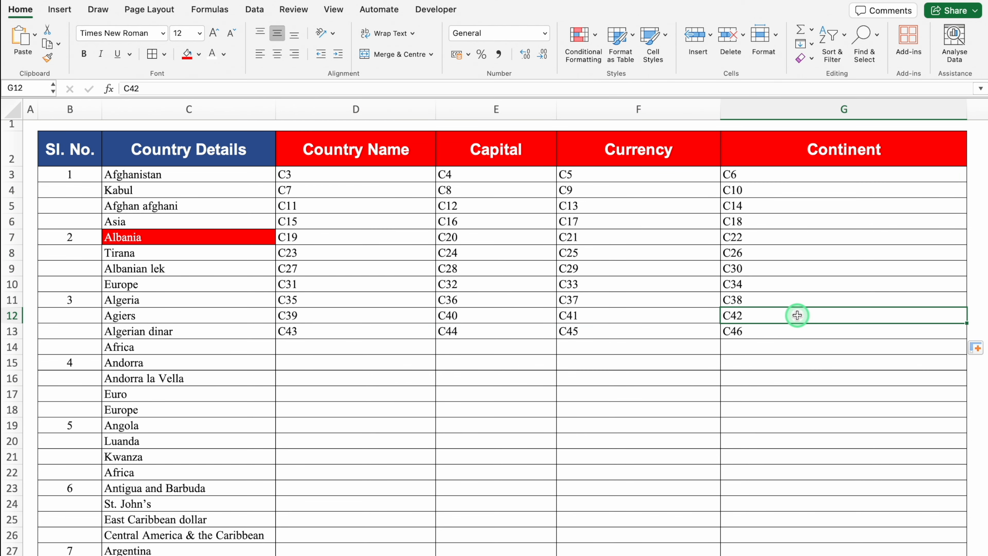
pyautogui.moveTo(803, 330); pyautogui.dragTo(355, 338)
pyautogui.press('Delete')
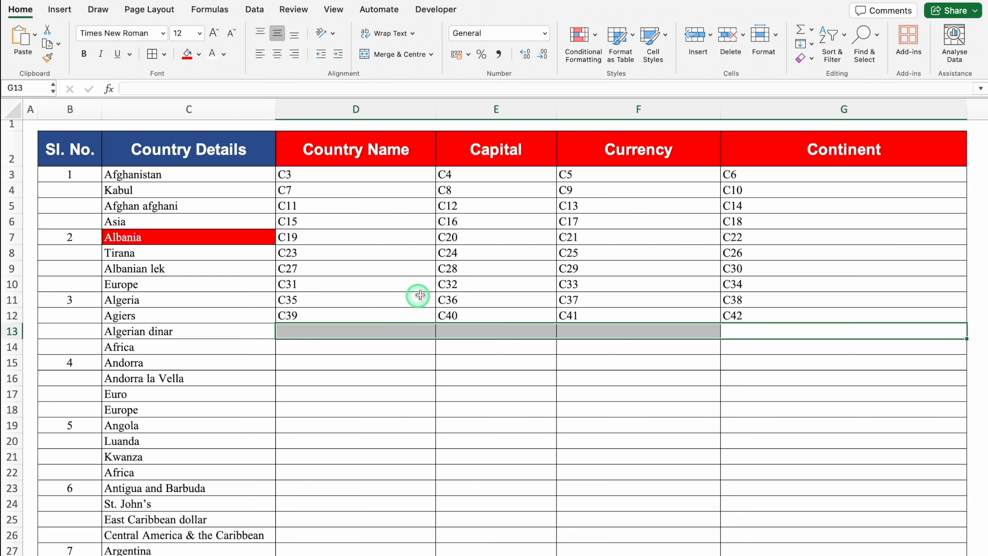
pyautogui.click(448, 253)
# Step: Replace every C with =C in D3:G12 to convert the text references into formulas
pyautogui.moveTo(353, 173); pyautogui.dragTo(784, 312)
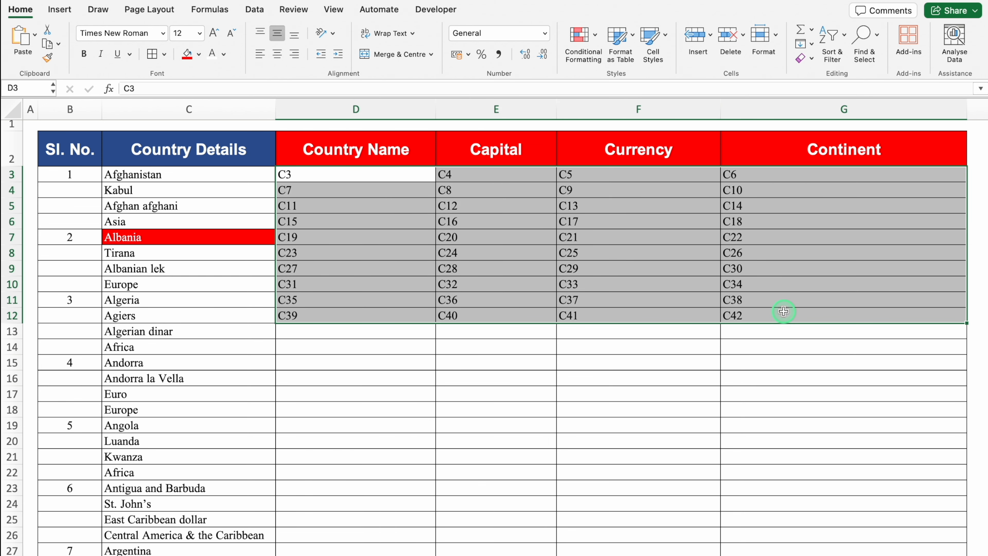
pyautogui.hotkey('ctrl', 'h')
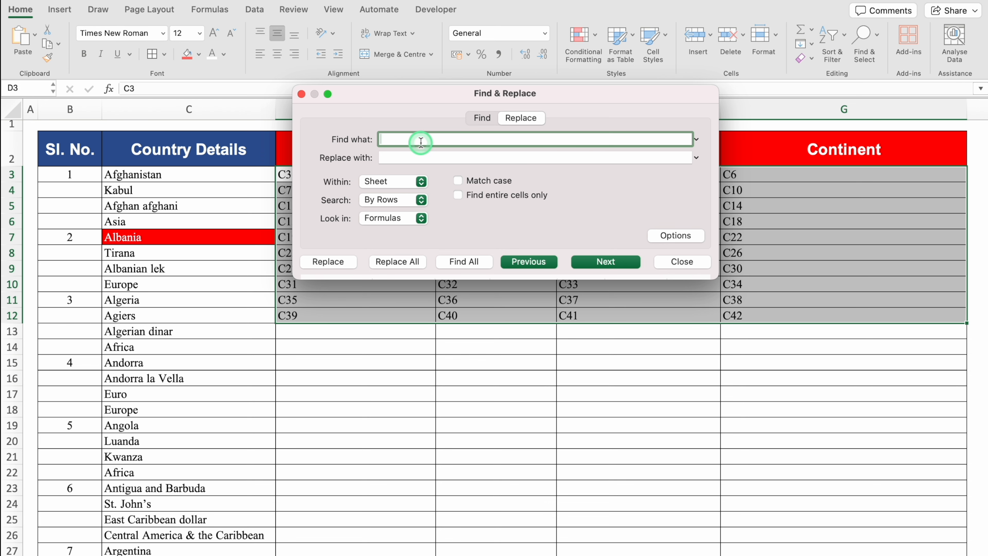
pyautogui.moveTo(424, 90); pyautogui.dragTo(457, 288)
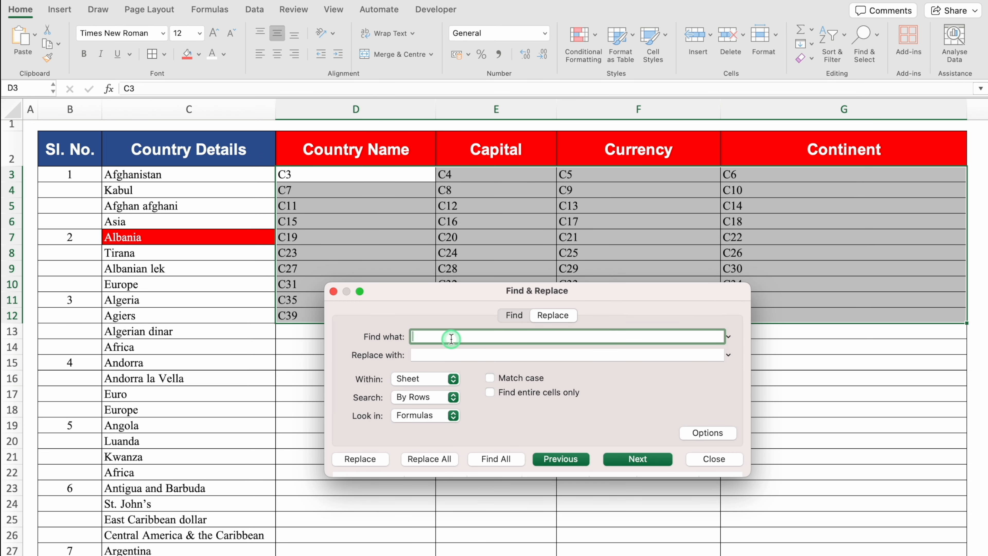
pyautogui.click(447, 354)
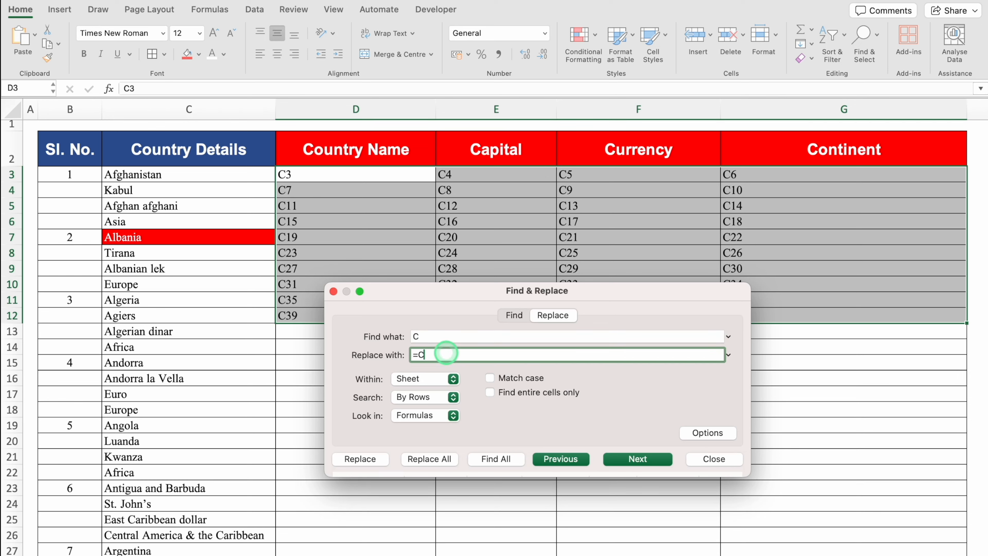
pyautogui.click(440, 460)
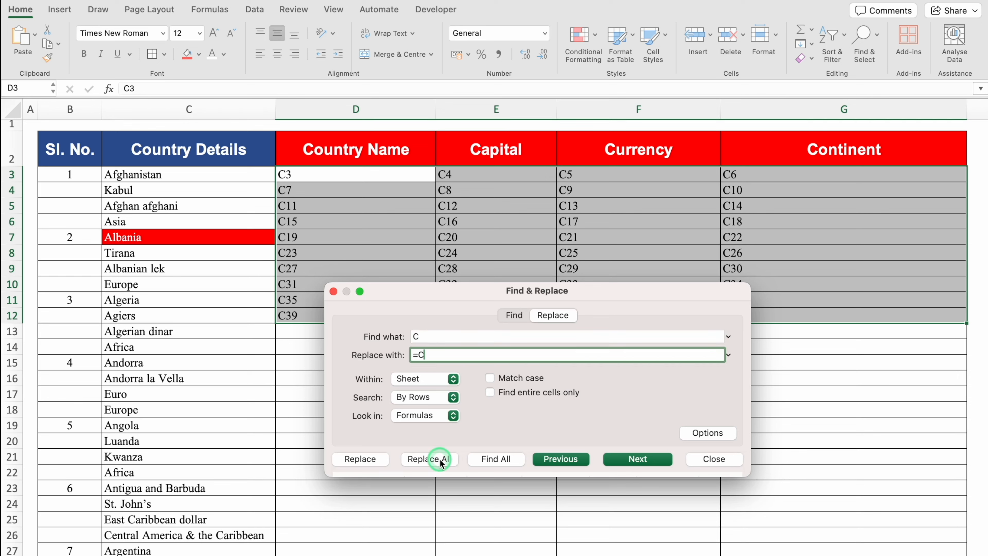
pyautogui.click(506, 212)
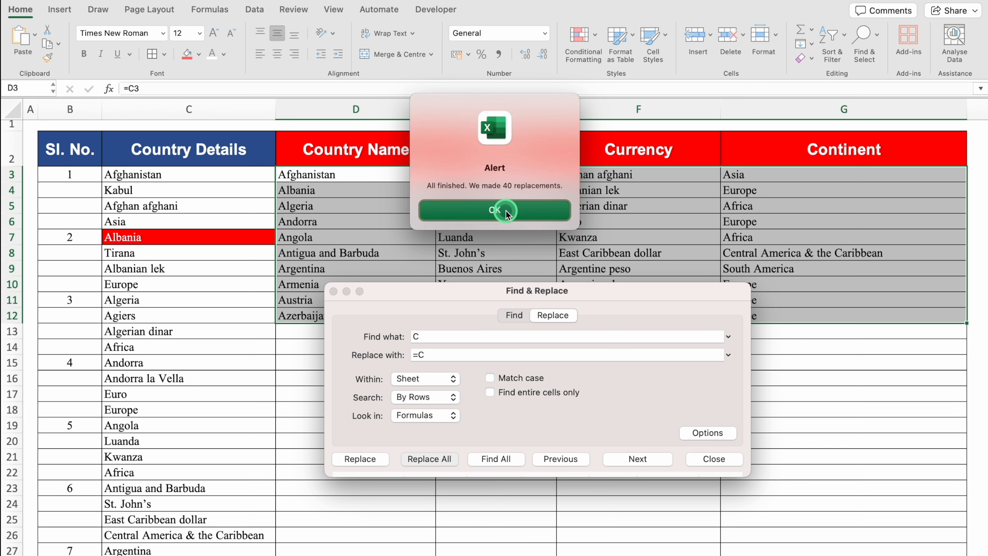
pyautogui.click(506, 211)
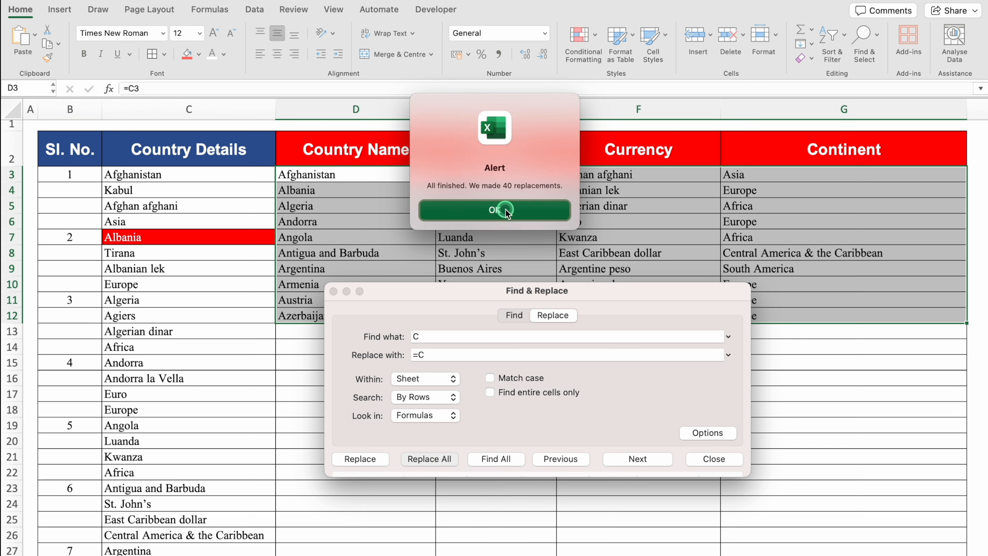
pyautogui.click(710, 460)
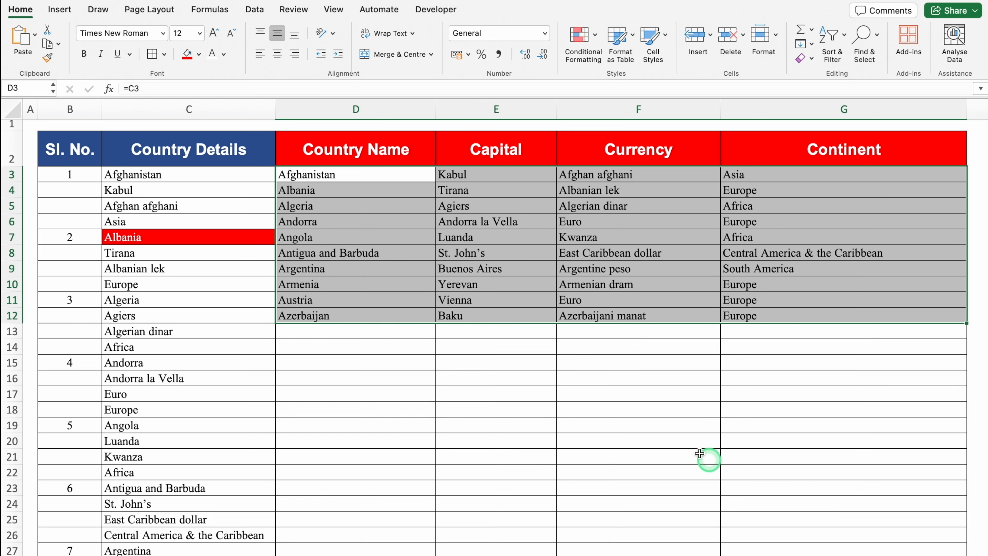
pyautogui.click(393, 317)
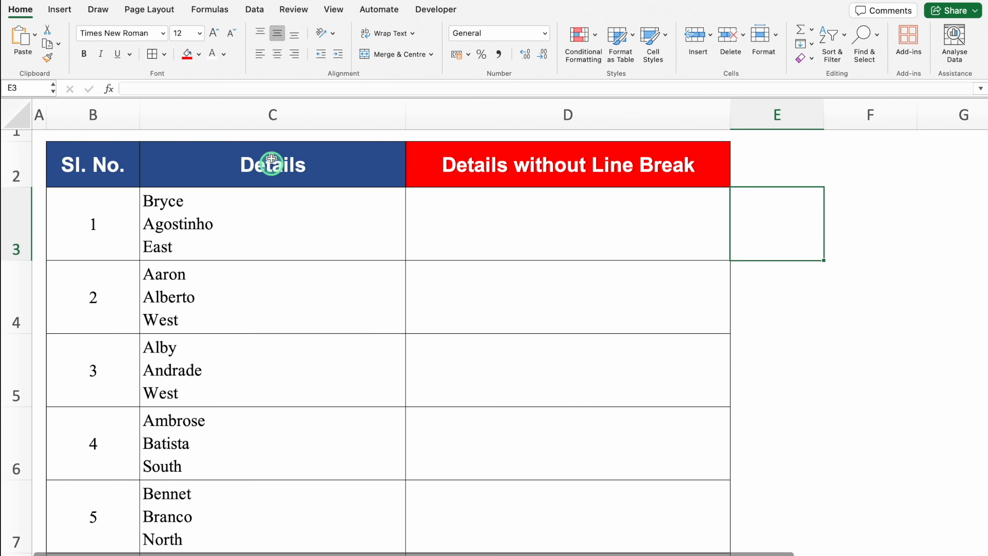
# Step: Expand the formula bar to show all lines of the first Details entry in C3
pyautogui.click(259, 111)
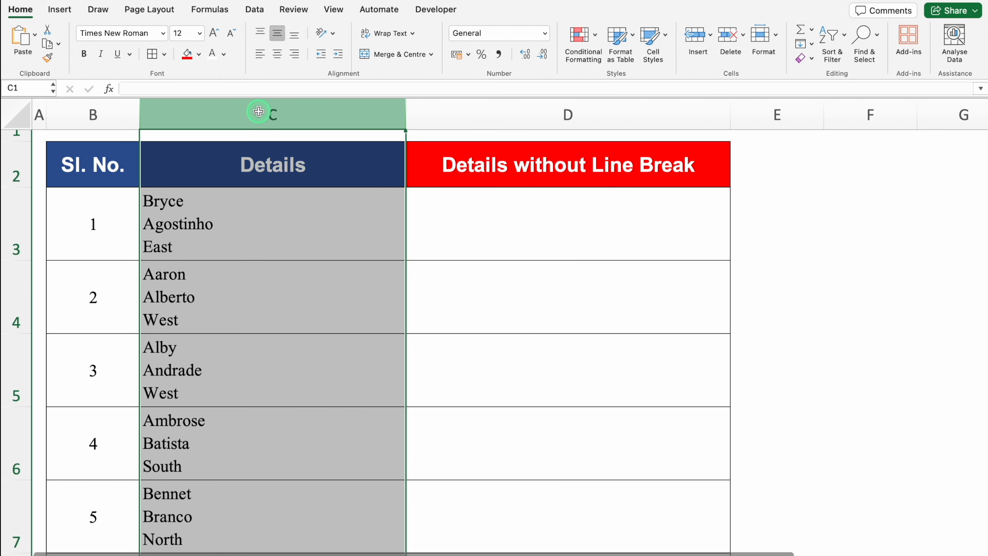
pyautogui.click(254, 216)
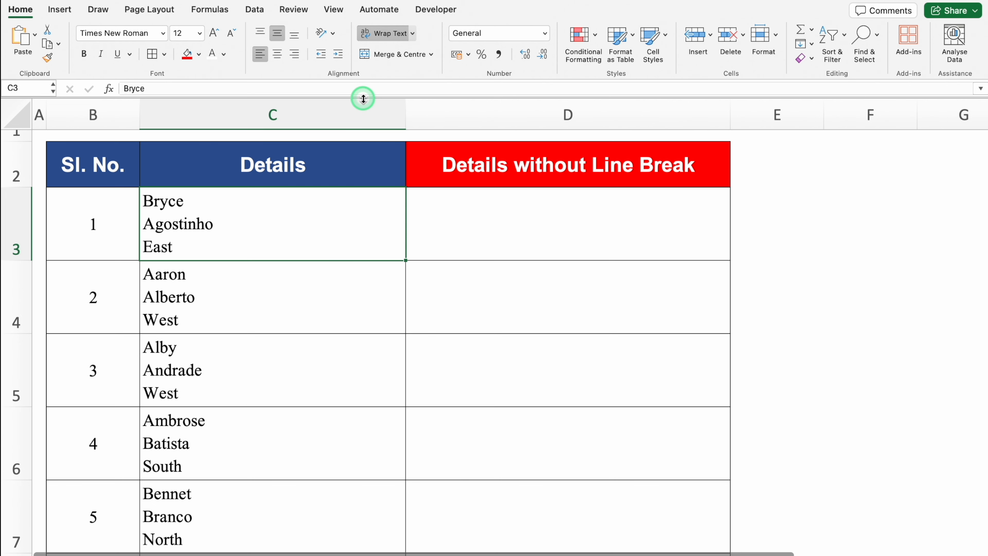
pyautogui.moveTo(363, 98); pyautogui.dragTo(362, 163)
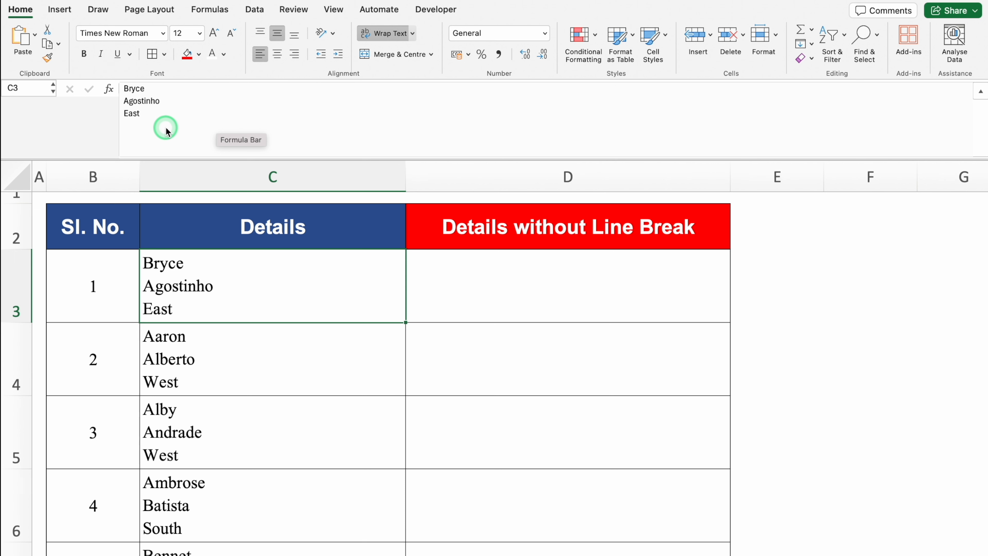
# Step: Copy the first multi-line Details entry in C3
pyautogui.click(521, 281)
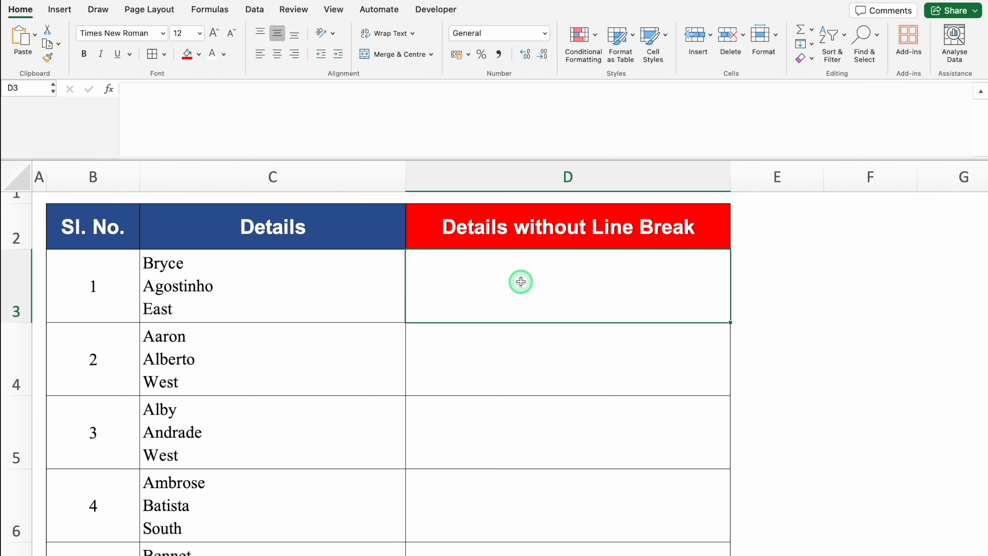
pyautogui.click(286, 280)
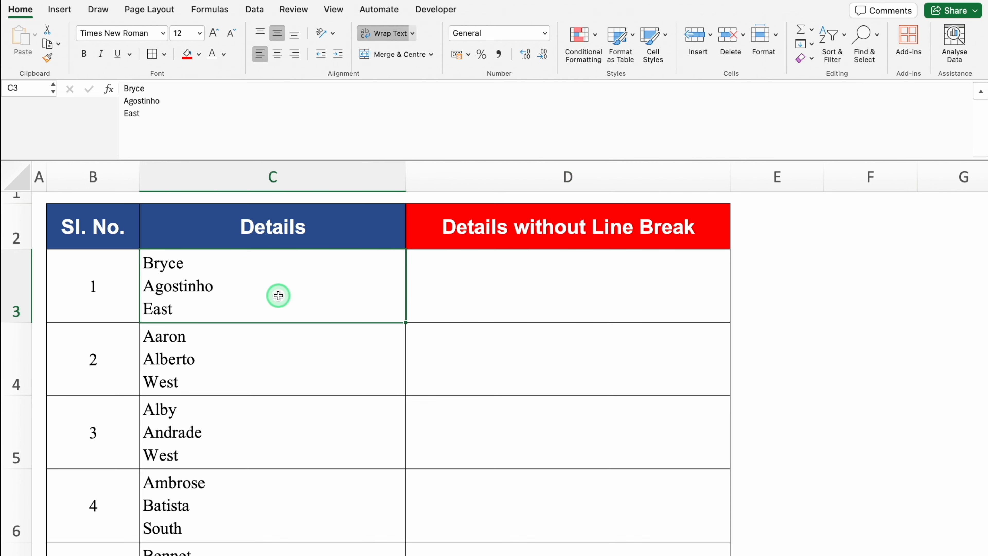
pyautogui.press('super+c')
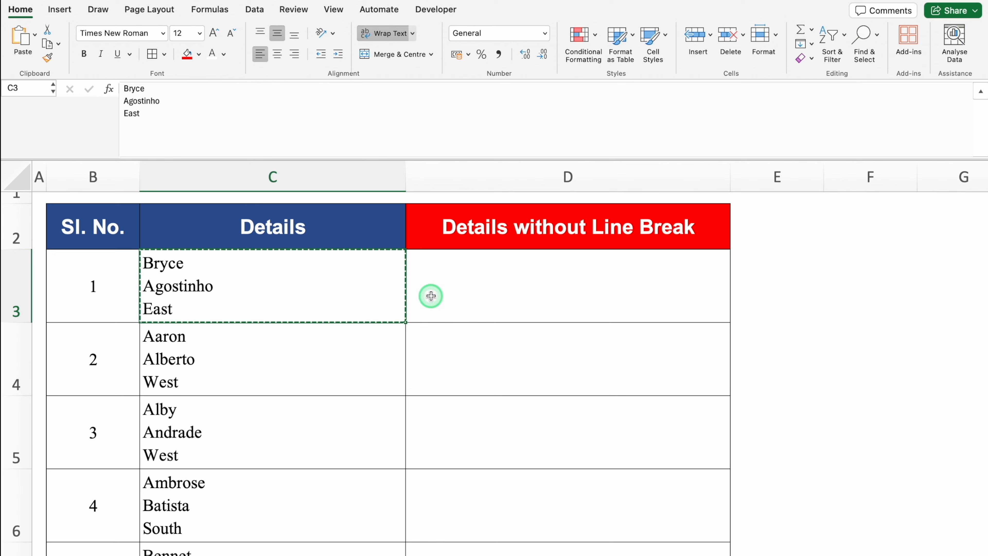
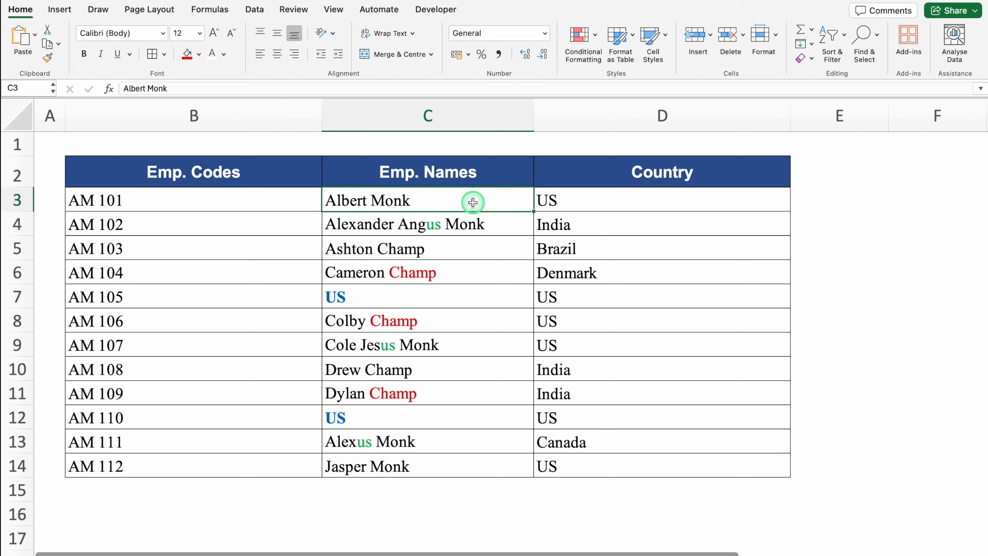
# Step: Examine the Emp. Names and Country columns for the red-marked surname, the lowercase us fragments and the US entries
pyautogui.click(506, 219)
pyautogui.click(503, 271)
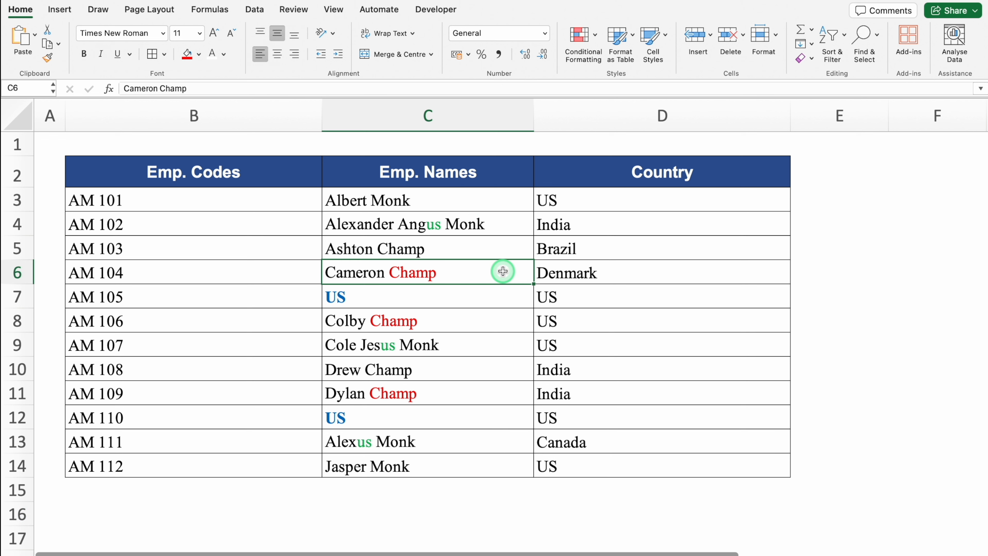
pyautogui.click(503, 314)
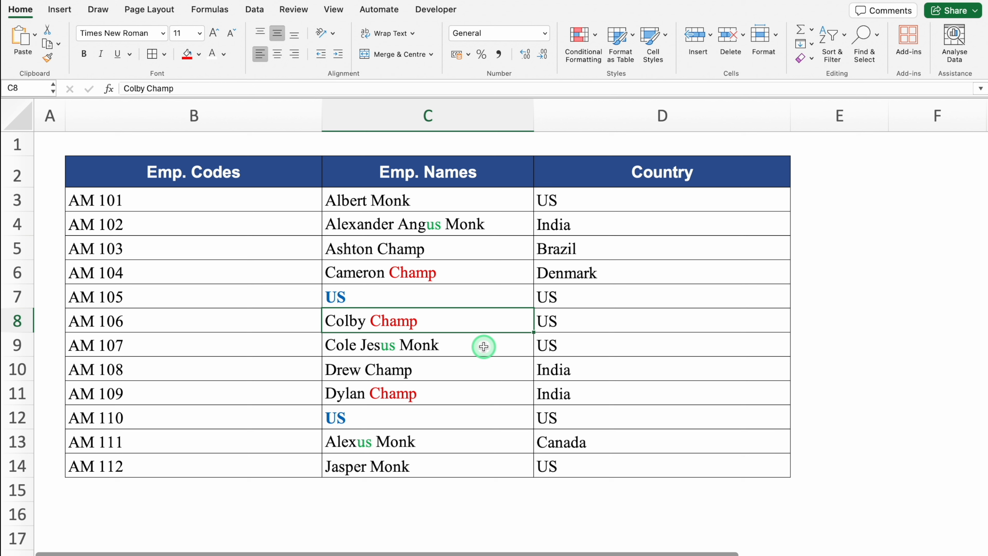
pyautogui.click(489, 231)
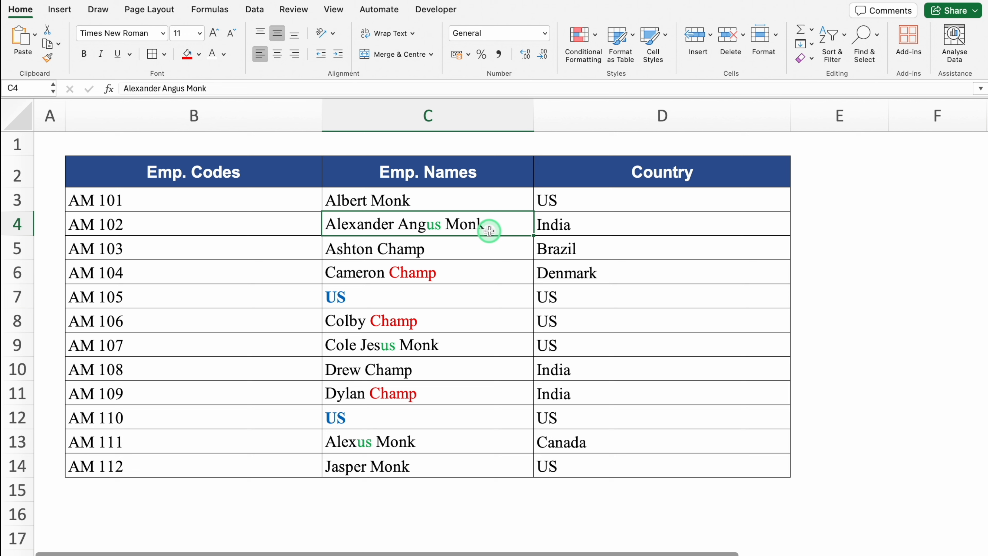
pyautogui.click(581, 206)
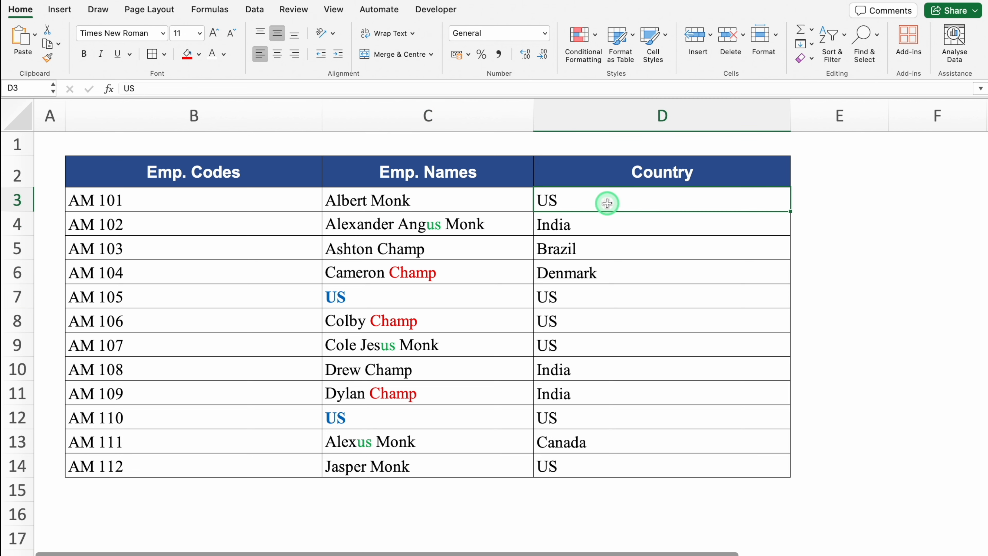
pyautogui.click(598, 301)
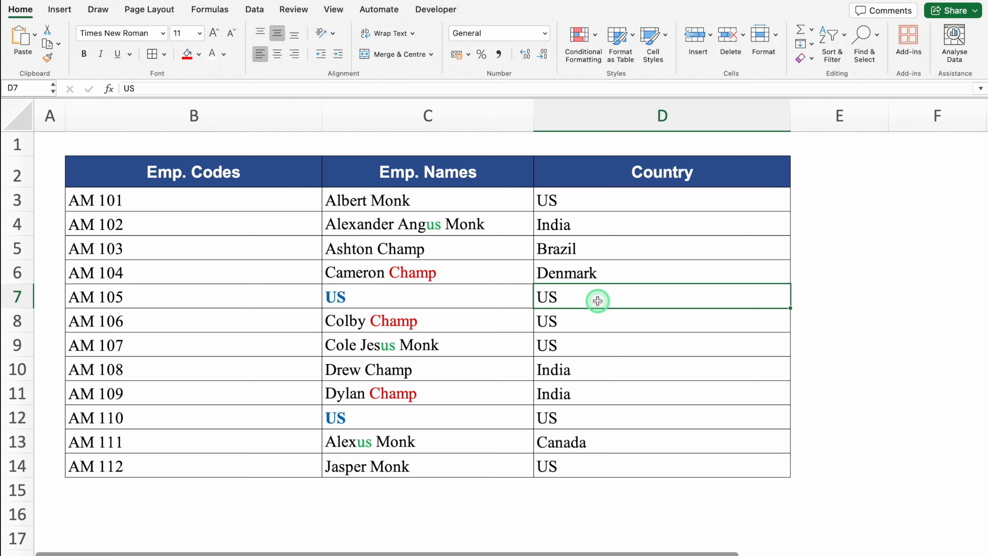
# Step: Replace every occurrence of the red-marked surname in the employee table with the surname used in C3
pyautogui.click(439, 301)
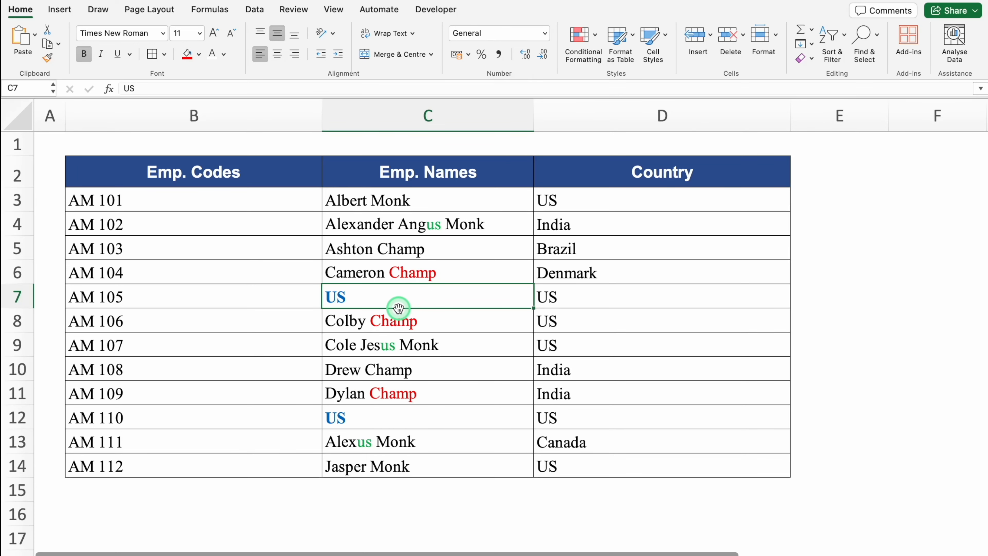
pyautogui.press('super+a')
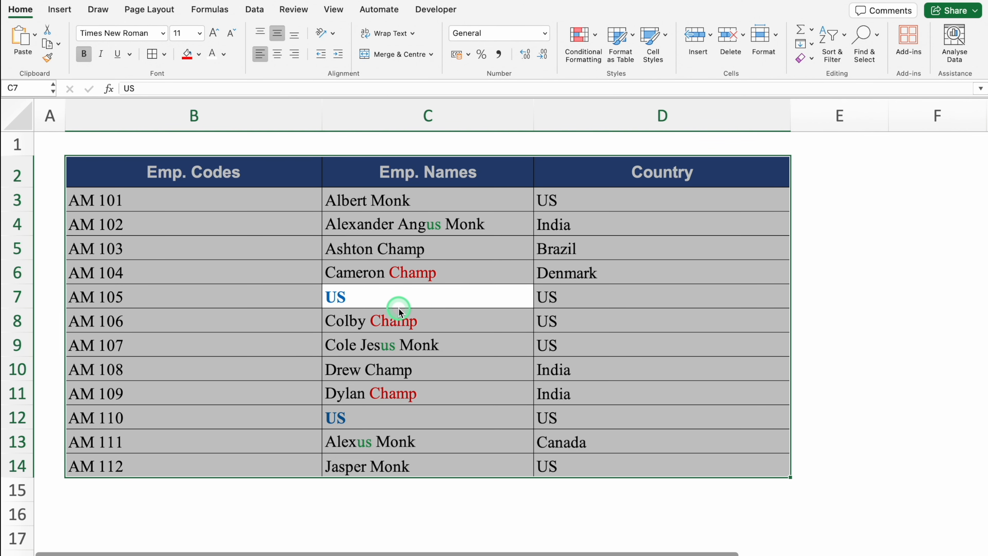
pyautogui.press('super+f')
pyautogui.moveTo(475, 240); pyautogui.dragTo(568, 239)
pyautogui.click(519, 246)
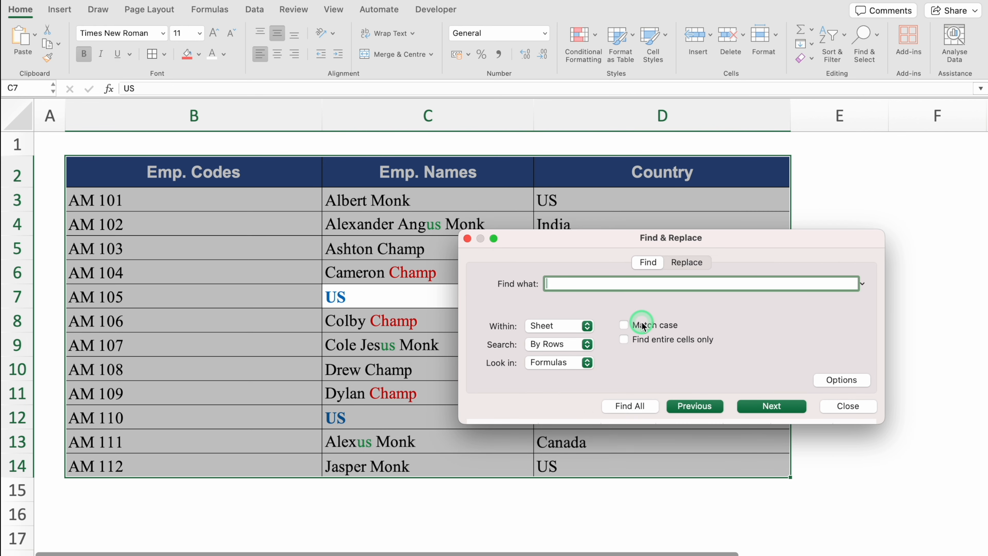
pyautogui.write('Champ')
pyautogui.click(687, 262)
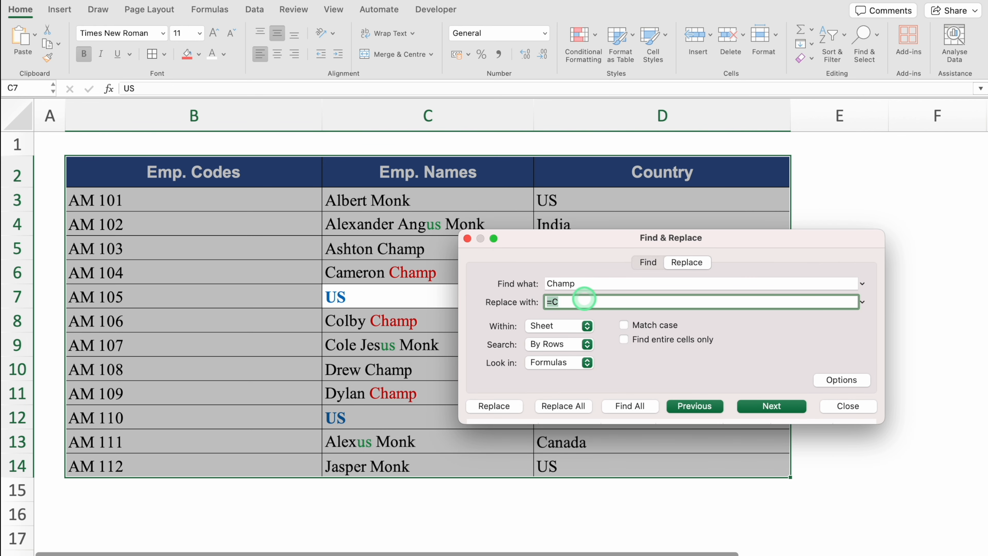
pyautogui.press('BackSpace')
pyautogui.write('Monk')
pyautogui.click(577, 407)
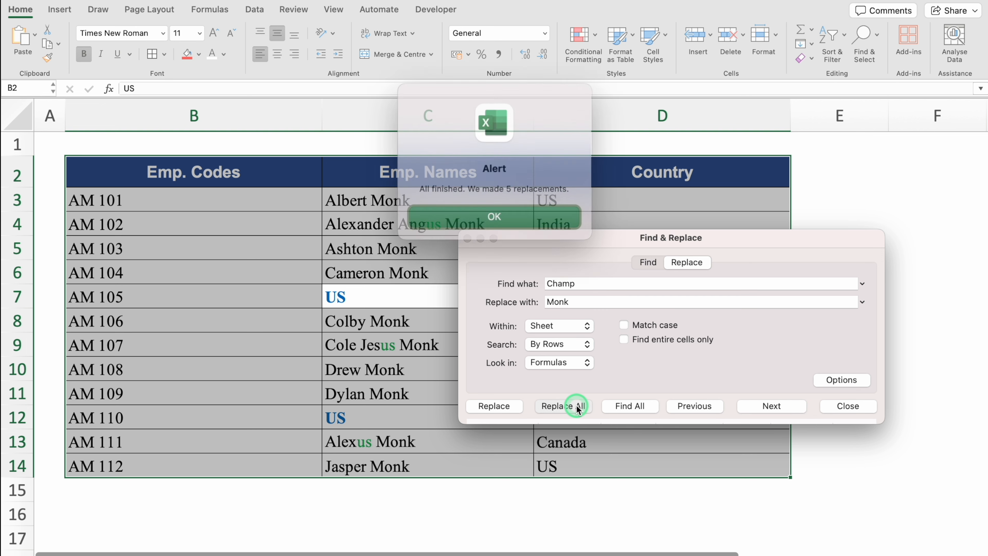
pyautogui.click(518, 212)
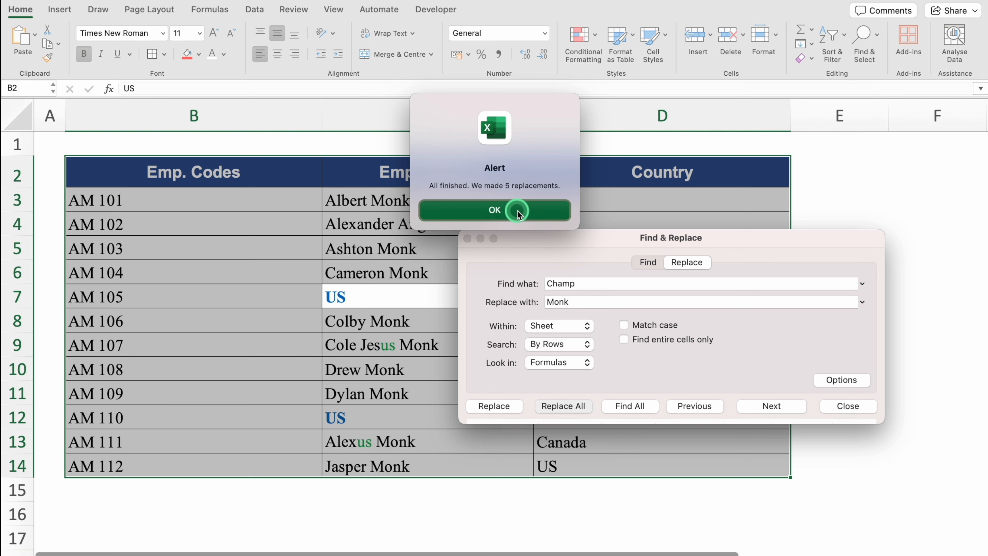
pyautogui.click(846, 408)
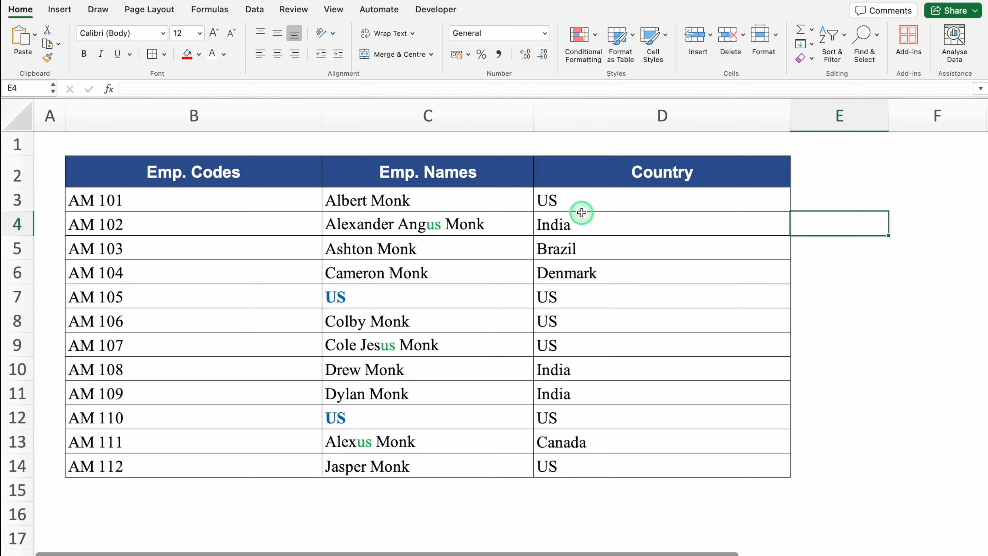
# Step: Compare the US entries in Country with the US and us text in Emp. Names
pyautogui.click(611, 200)
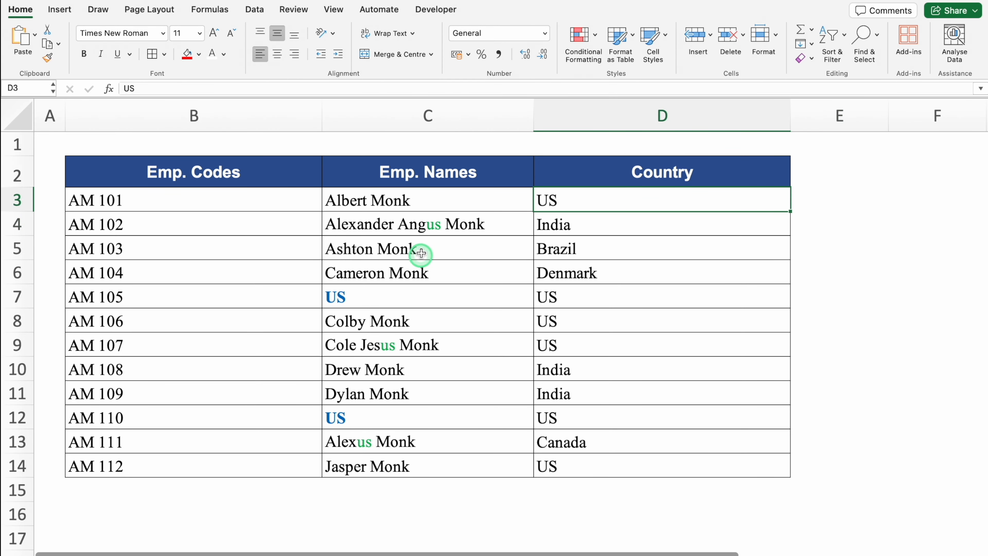
pyautogui.click(457, 224)
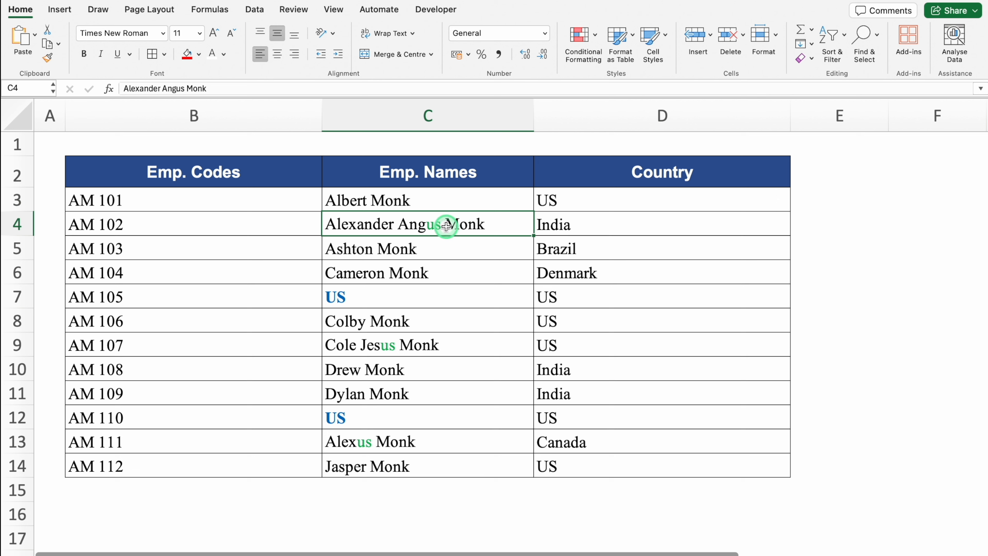
pyautogui.click(382, 294)
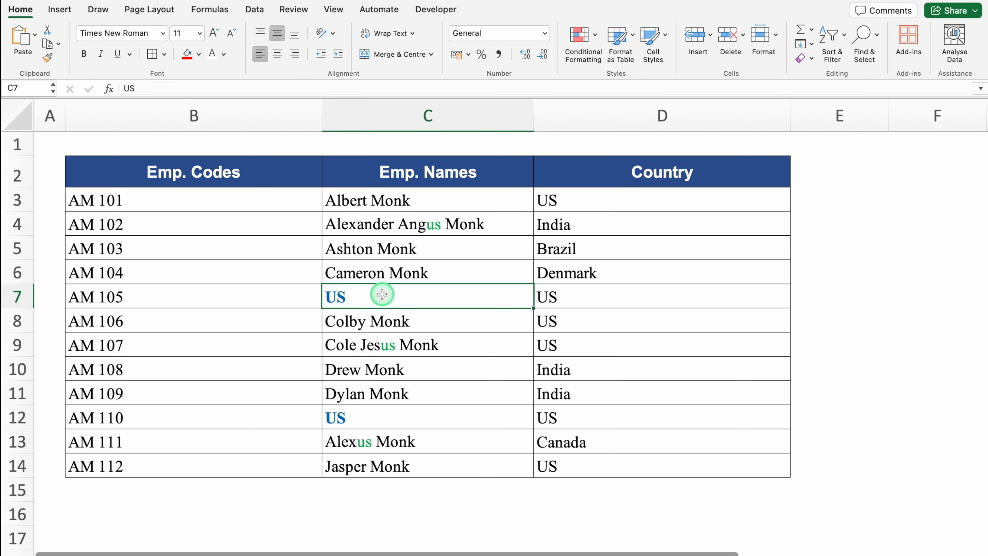
pyautogui.click(411, 418)
# Step: Replace US with United States throughout the table without case matching, and widen the Emp. Names column
pyautogui.click(471, 371)
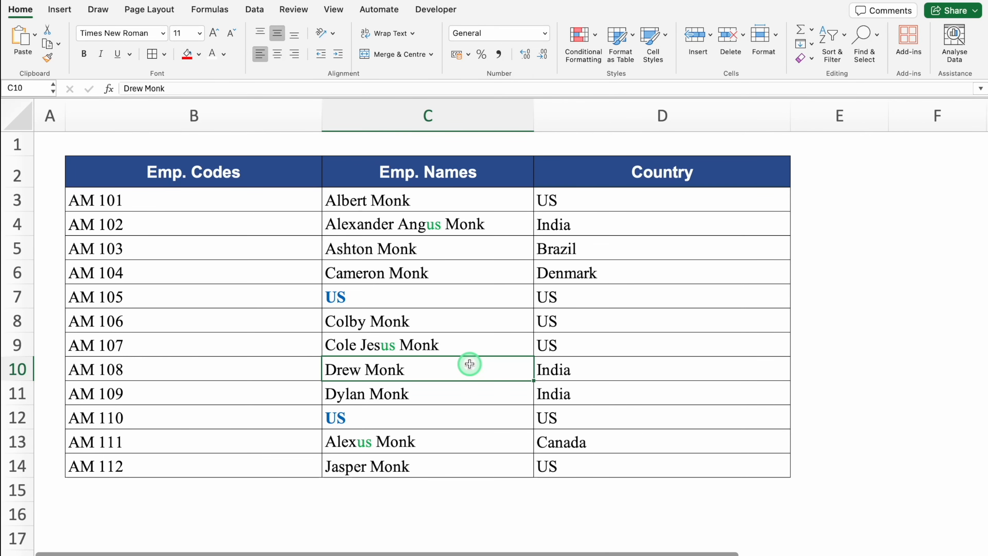
pyautogui.hotkey('ctrl', 'a')
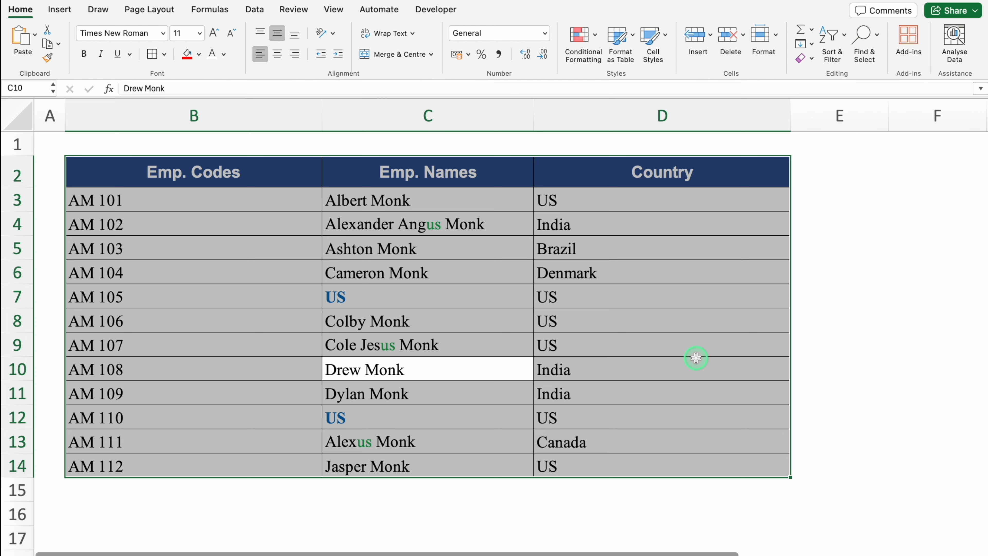
pyautogui.hotkey('ctrl', 'h')
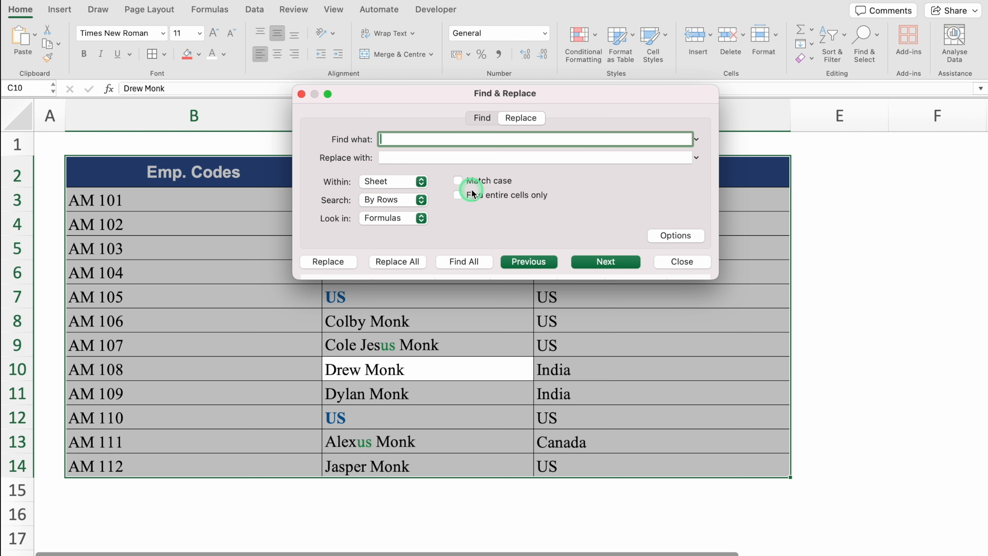
pyautogui.write('US')
pyautogui.click(452, 158)
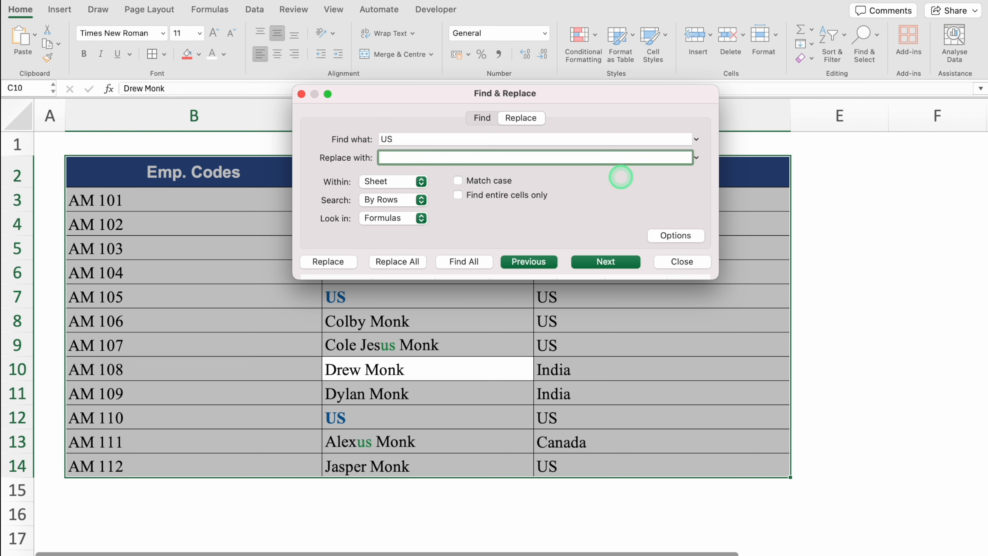
pyautogui.write('United States')
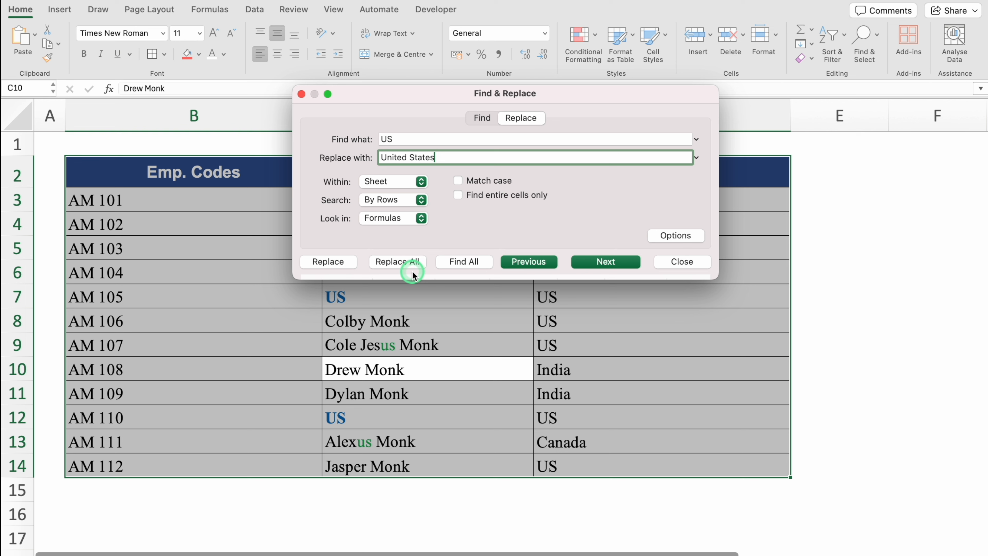
pyautogui.click(396, 264)
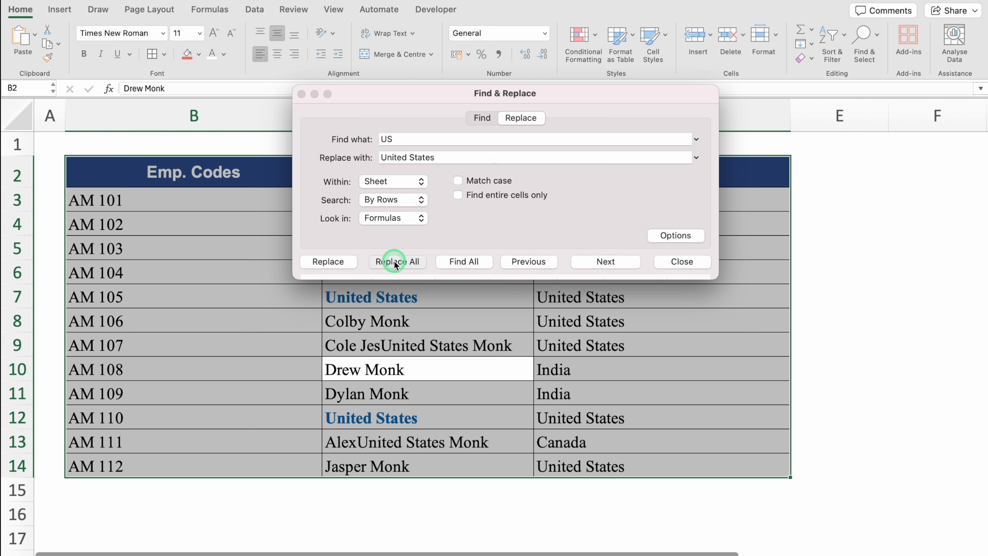
pyautogui.click(497, 212)
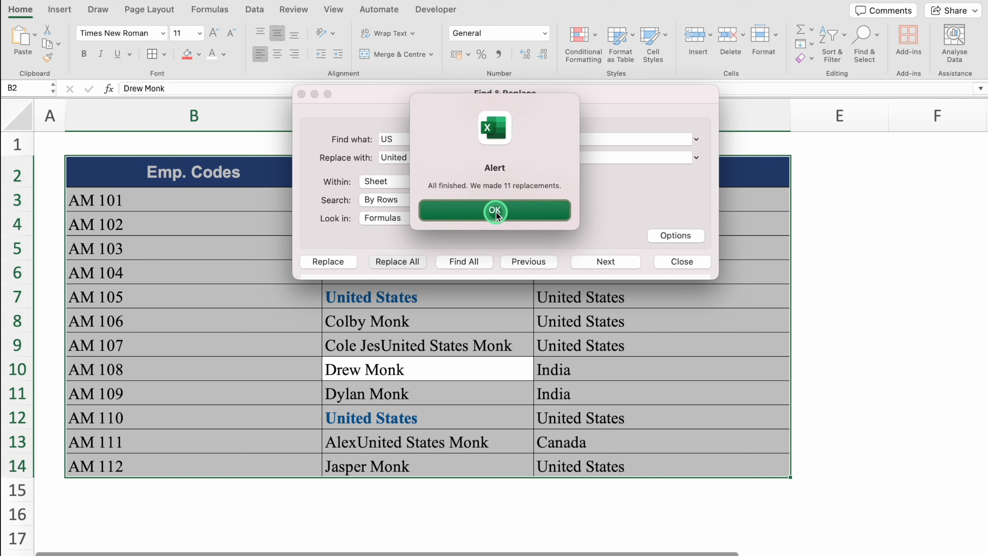
pyautogui.click(496, 212)
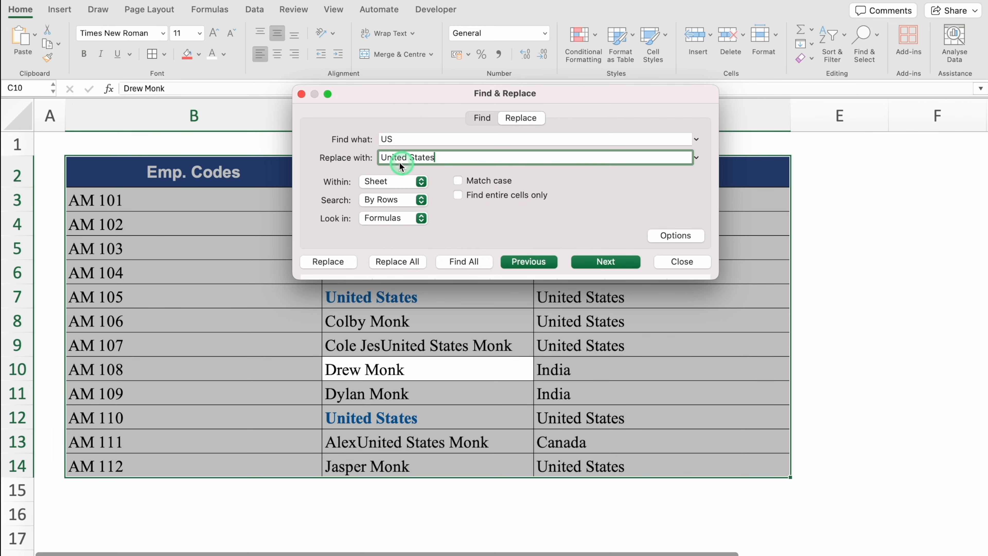
pyautogui.click(682, 261)
pyautogui.moveTo(533, 115); pyautogui.dragTo(603, 116)
# Step: Check the Emp. Names entries affected by the replacement, and undo the column widening and the United States replacement
pyautogui.click(575, 225)
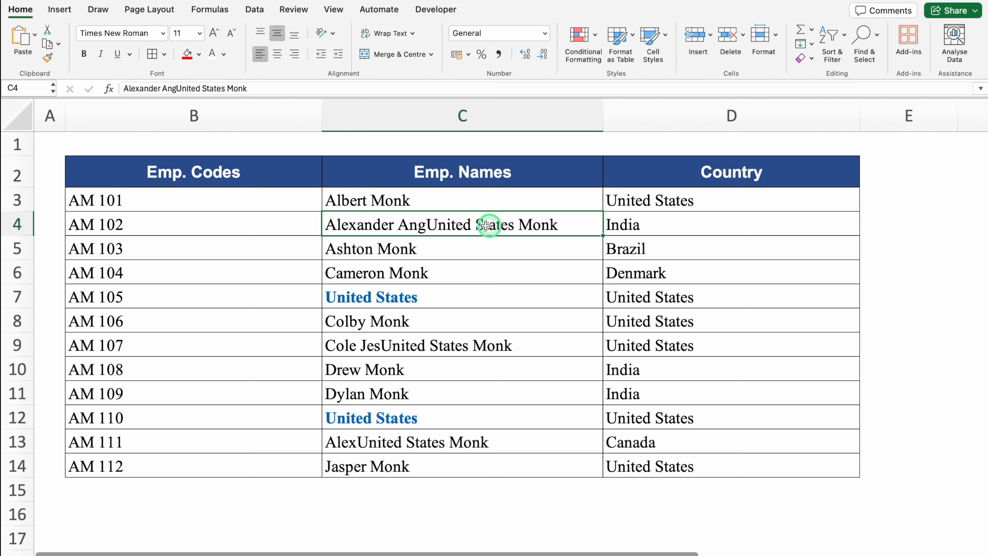
pyautogui.click(506, 250)
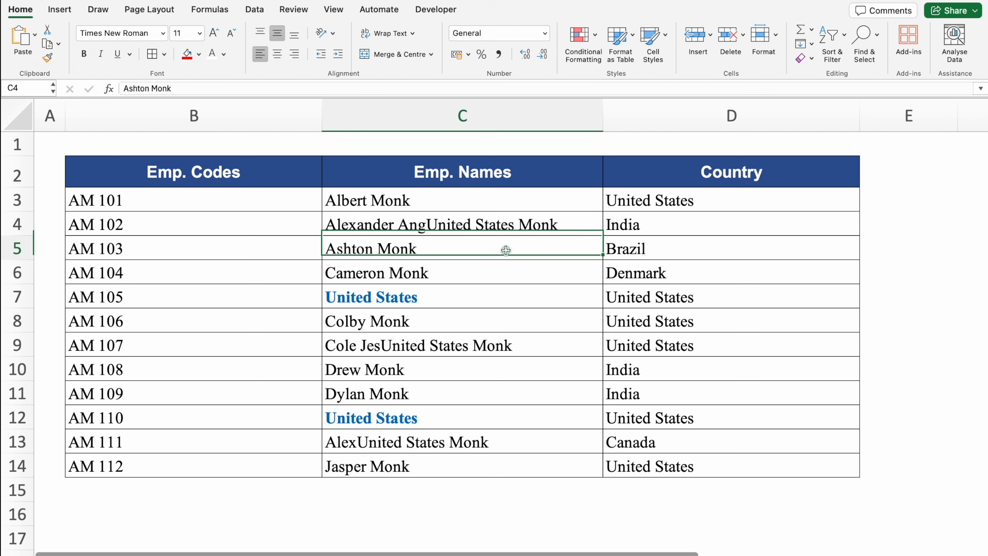
pyautogui.click(521, 302)
pyautogui.click(532, 358)
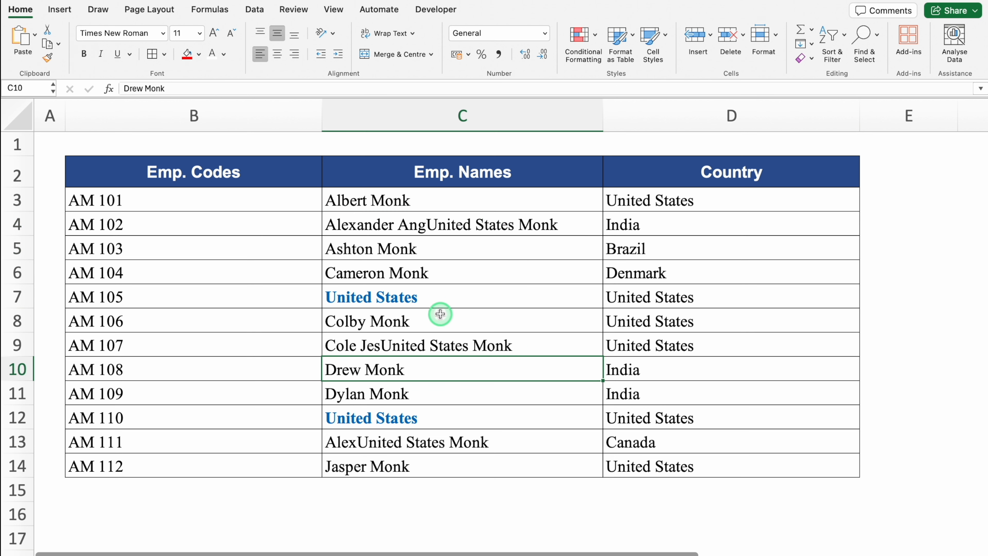
pyautogui.click(440, 302)
pyautogui.click(451, 423)
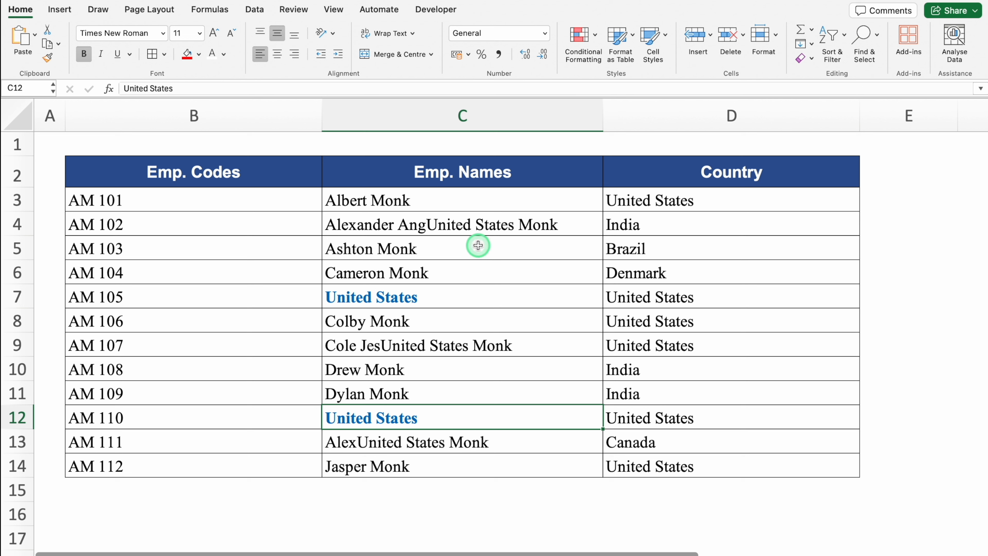
pyautogui.click(453, 229)
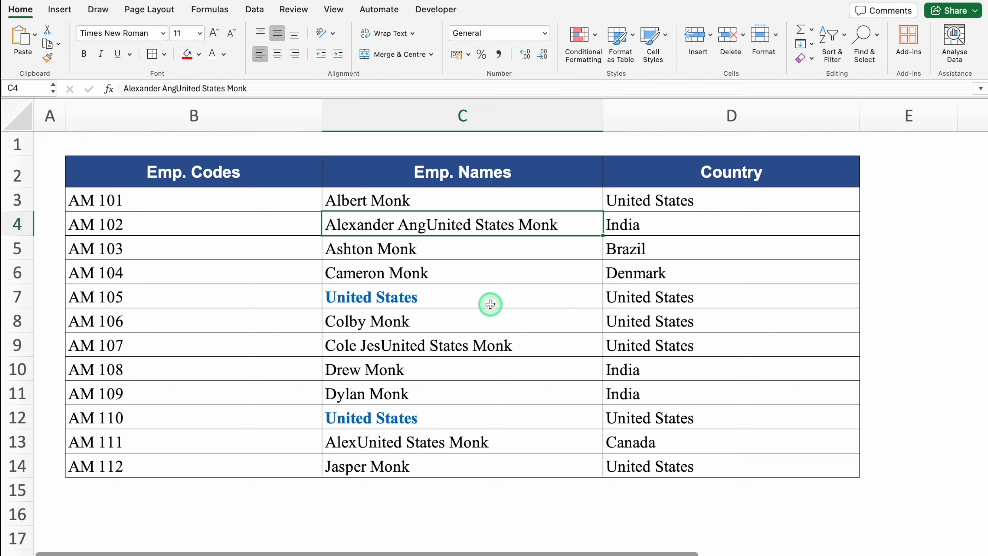
pyautogui.press('super+z')
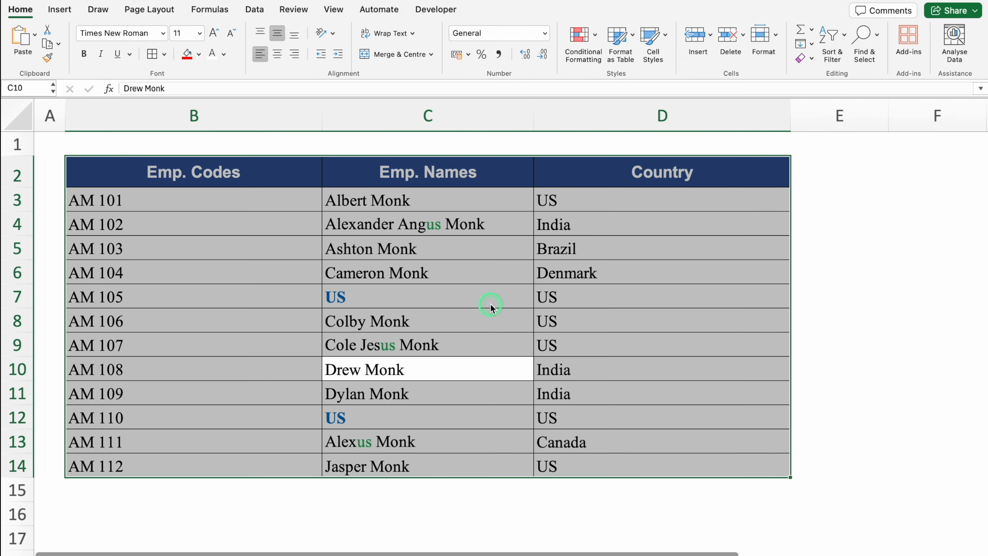
# Step: Replace all occurrences of US with United States throughout the employee table, with case matching enabled
pyautogui.click(490, 290)
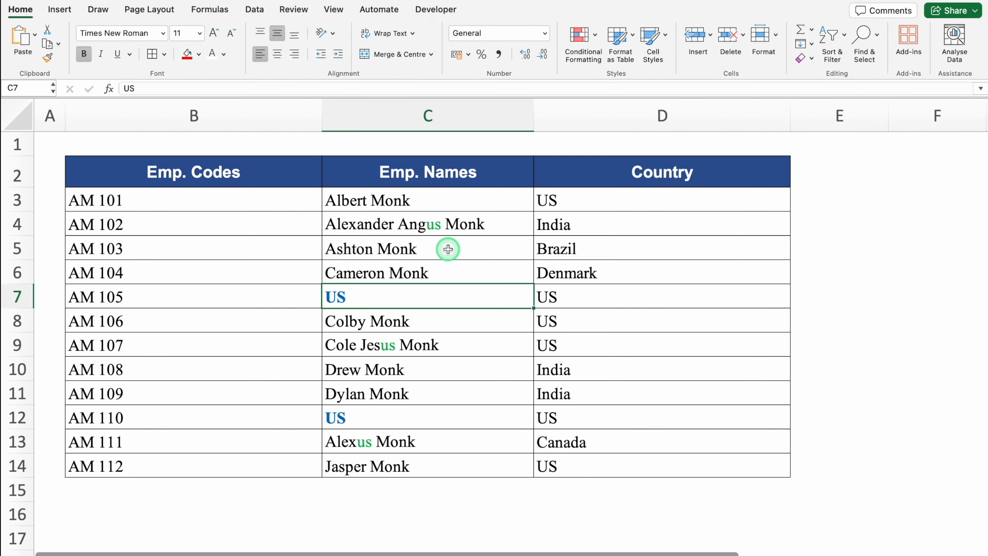
pyautogui.press('super+a')
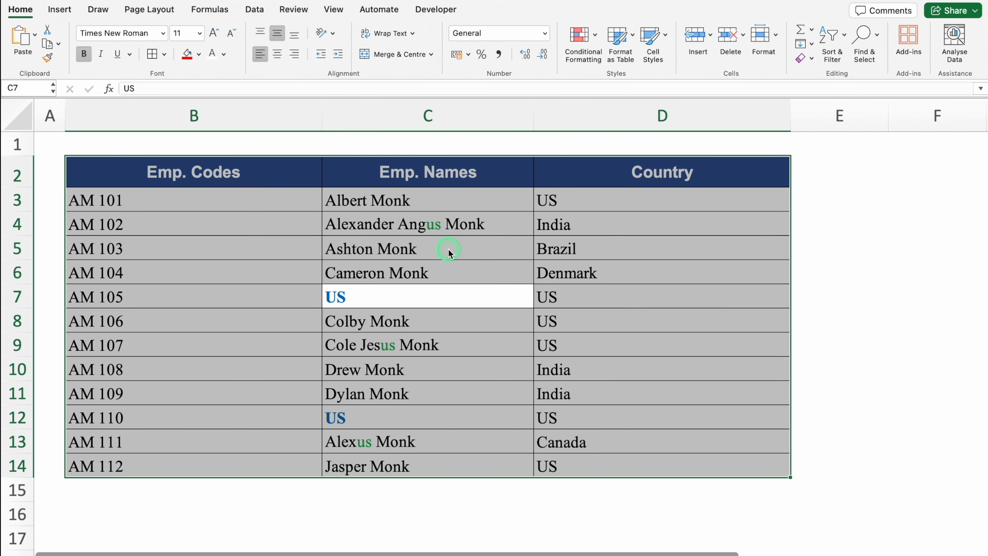
pyautogui.hotkey('ctrl', 'h')
pyautogui.click(401, 140)
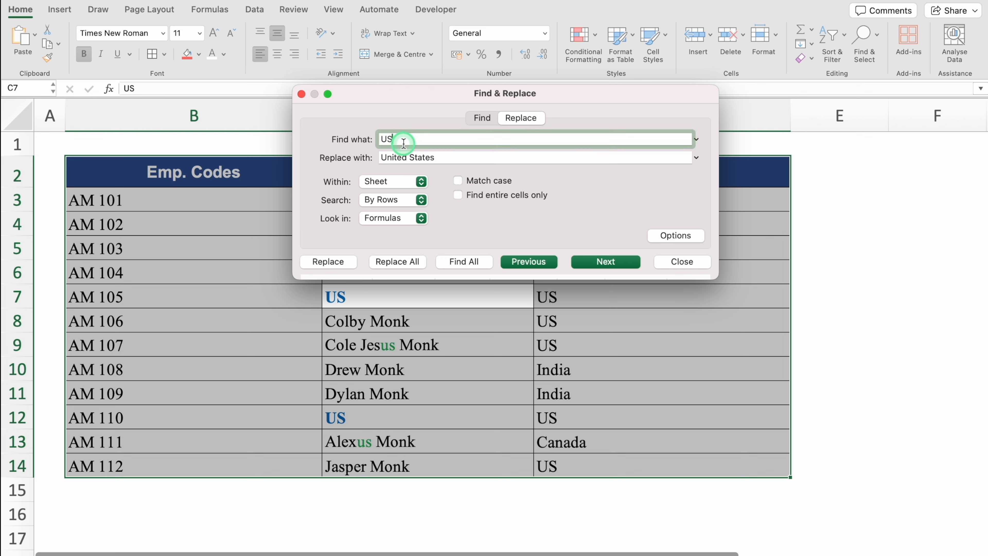
pyautogui.click(457, 159)
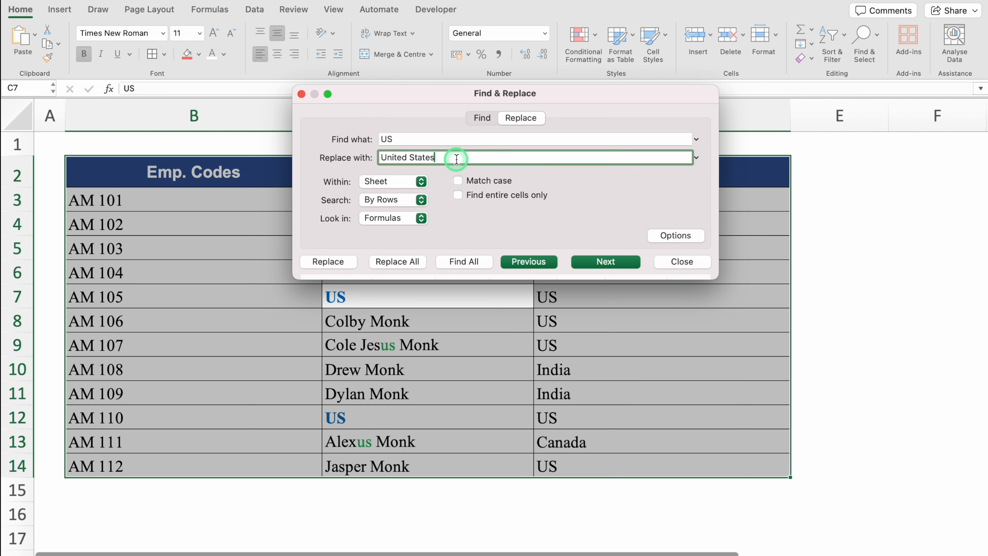
pyautogui.click(458, 181)
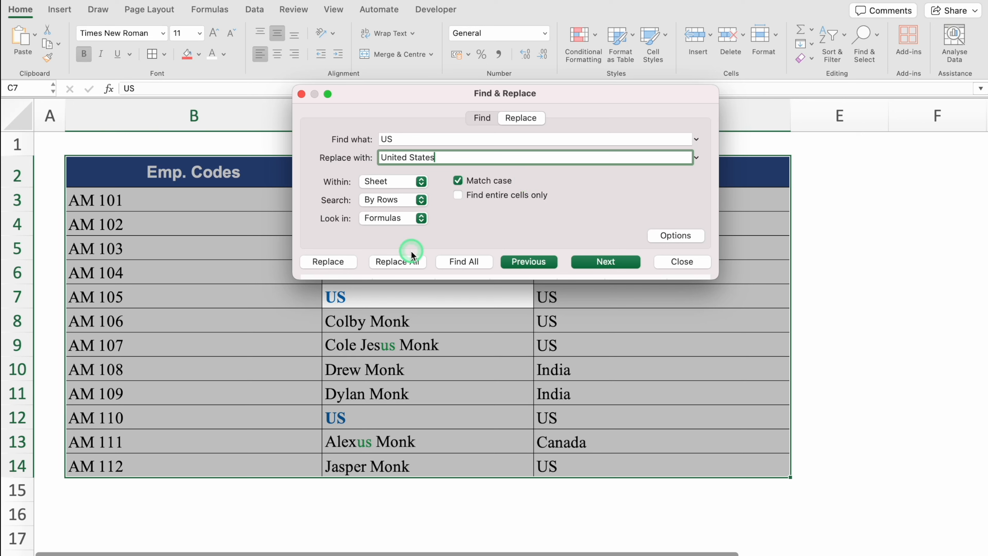
pyautogui.click(407, 264)
pyautogui.click(501, 212)
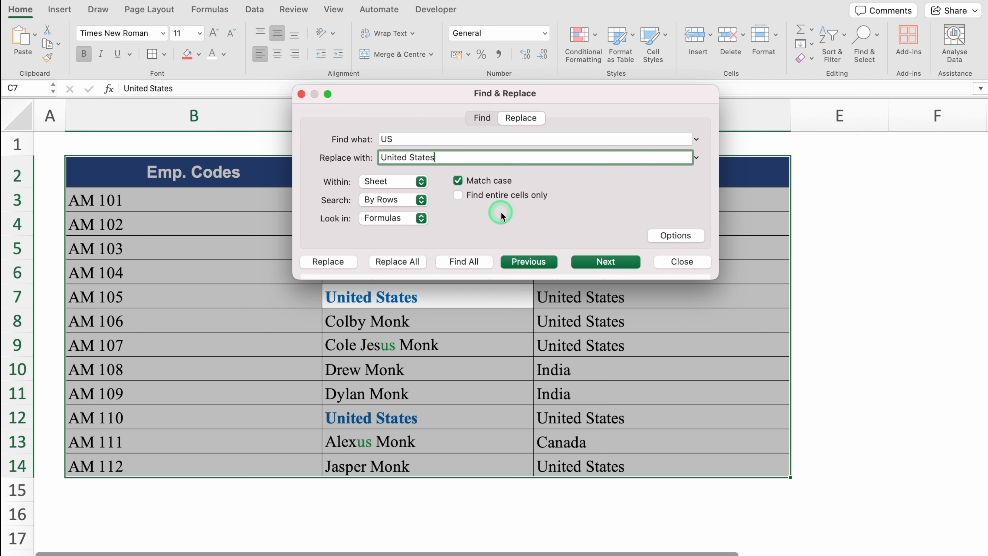
pyautogui.click(686, 265)
pyautogui.click(449, 237)
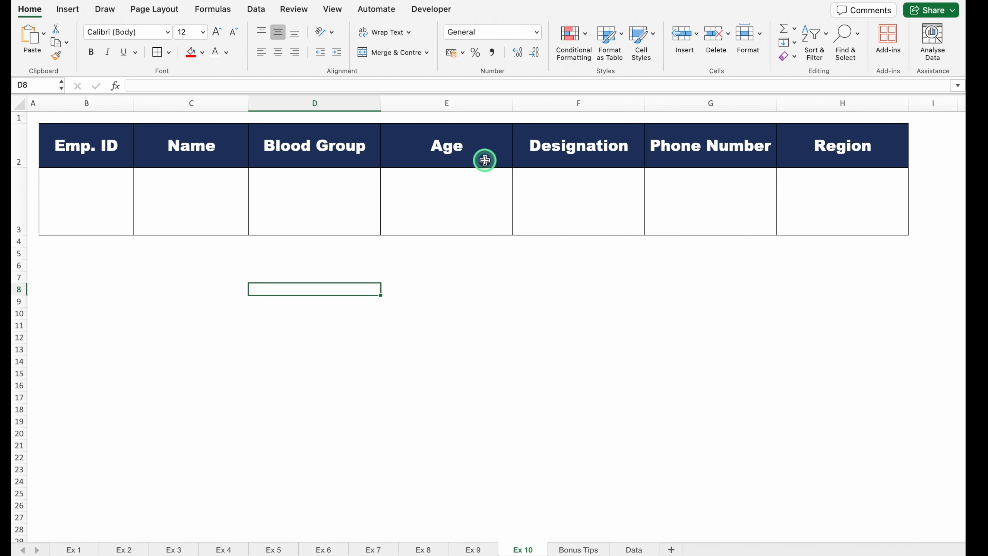
# Step: Check the selection lists attached to the Emp. ID entry cell and the Name and Blood Group headers on Ex 10
pyautogui.click(93, 193)
pyautogui.click(140, 229)
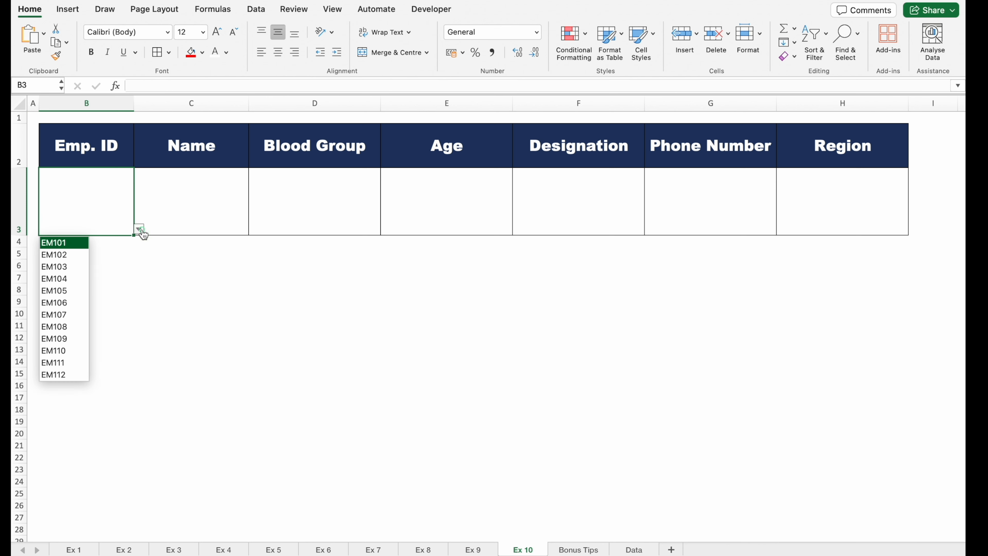
pyautogui.press('Escape')
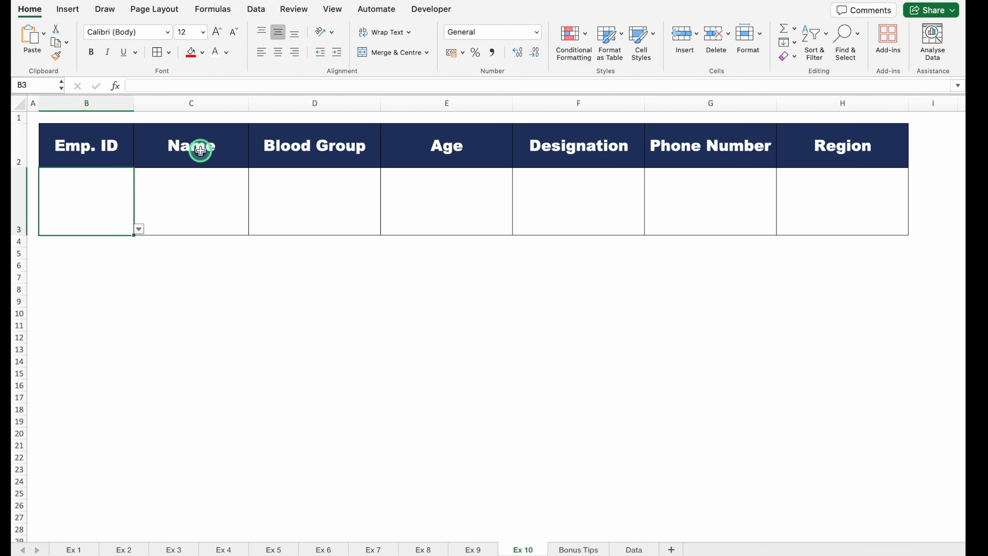
pyautogui.click(242, 161)
pyautogui.click(254, 160)
pyautogui.click(193, 148)
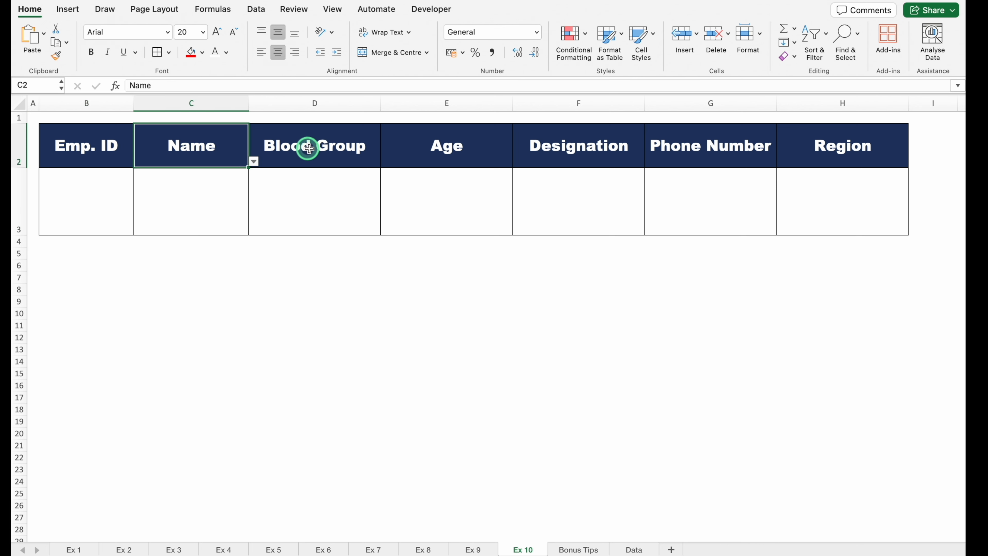
pyautogui.click(309, 148)
pyautogui.click(387, 163)
pyautogui.press('Escape')
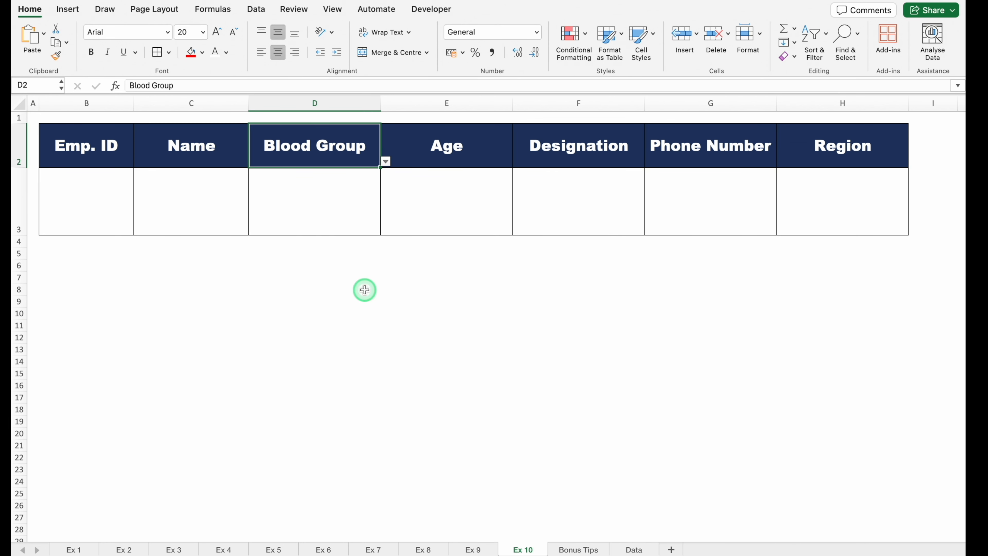
# Step: Review the source records on the Data sheet and the field choices available for header C2 on Ex 10
pyautogui.click(633, 551)
pyautogui.moveTo(358, 536); pyautogui.dragTo(130, 495)
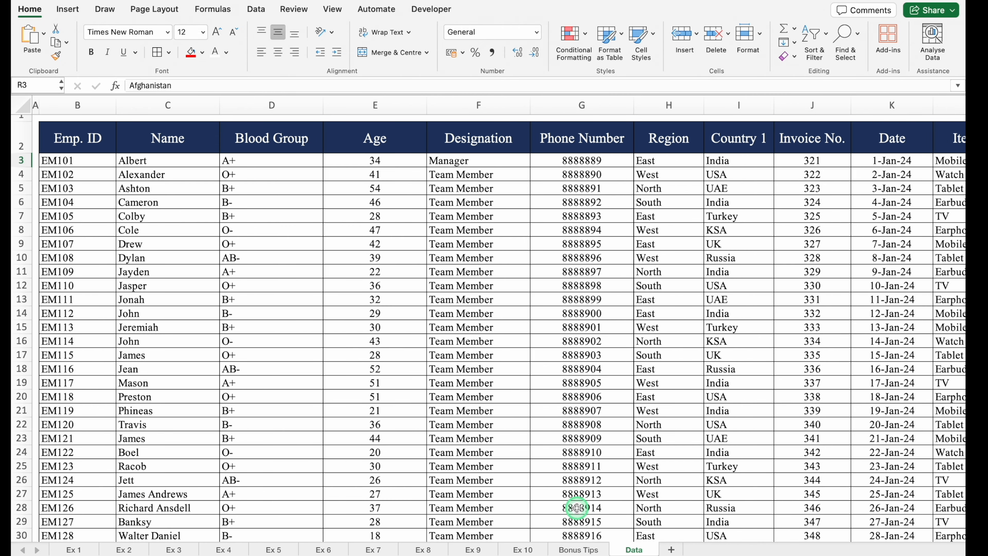
pyautogui.click(522, 549)
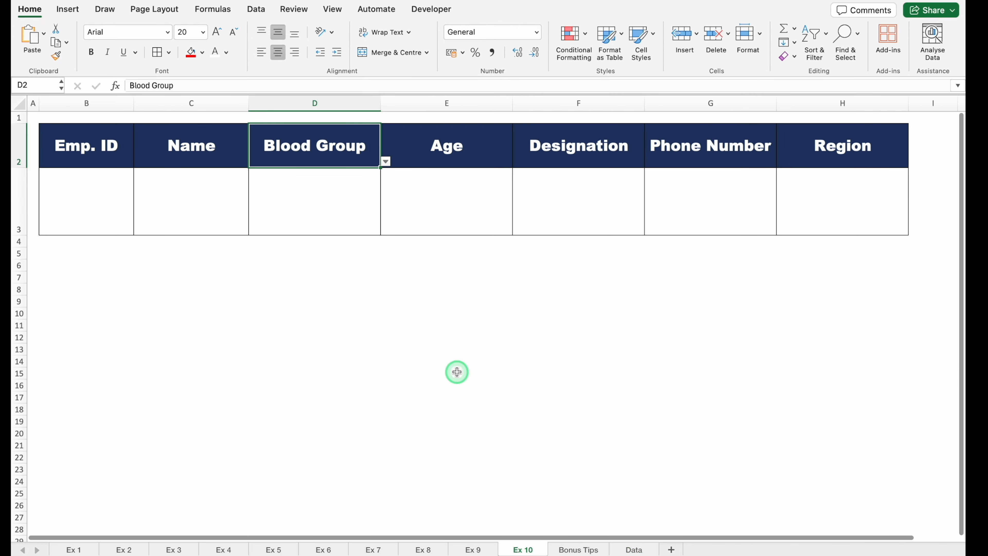
pyautogui.click(198, 156)
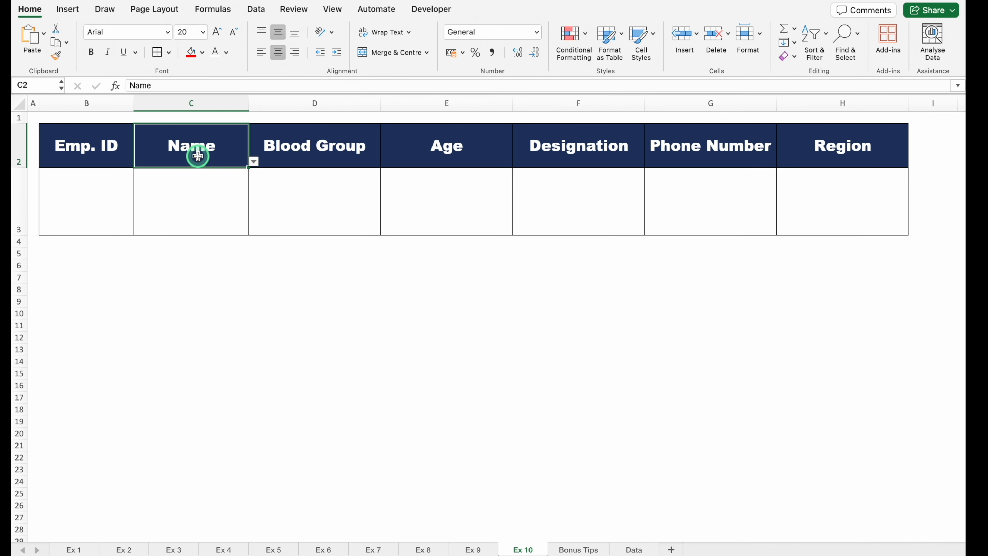
pyautogui.click(256, 162)
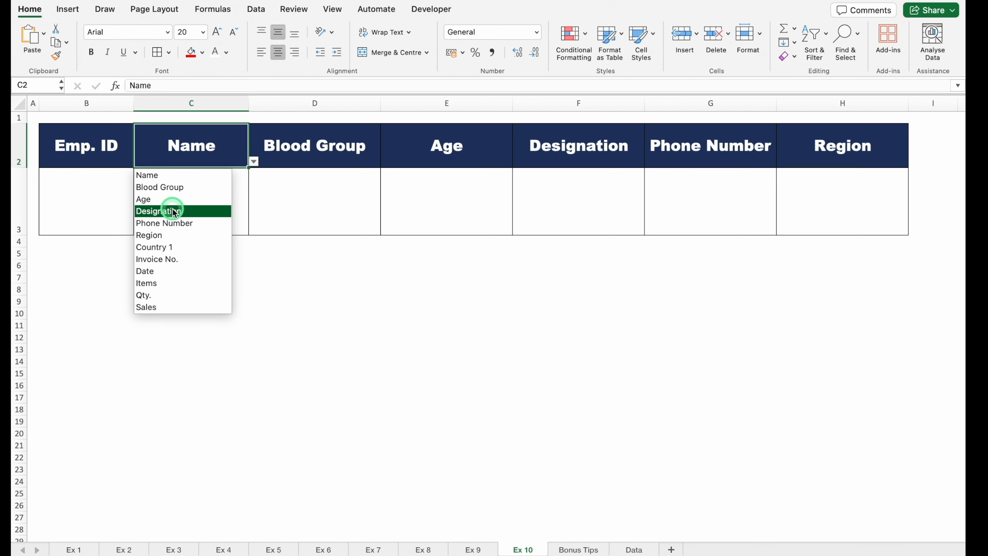
# Step: Choose the fifth listed employee ID in cell B3 on Ex 10
pyautogui.click(100, 194)
pyautogui.click(139, 229)
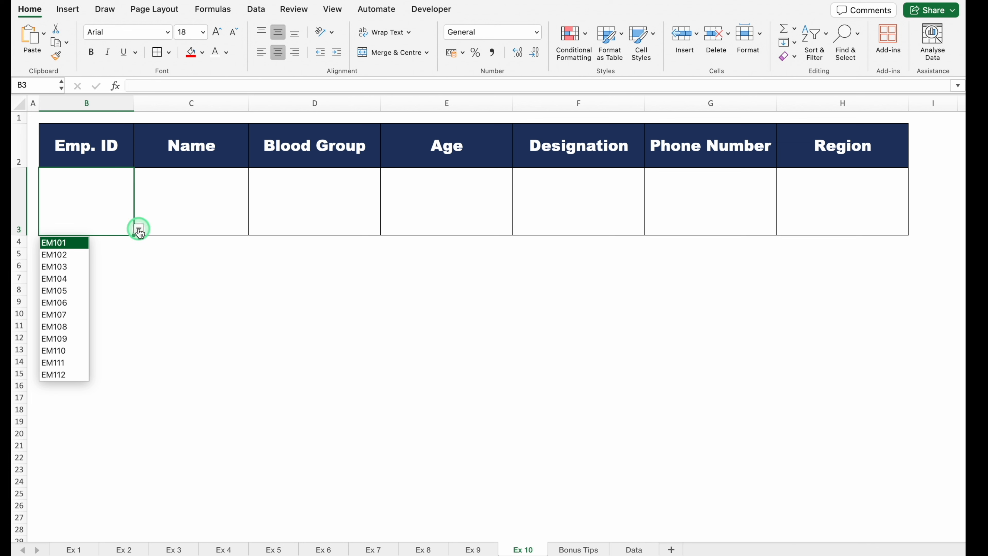
pyautogui.click(61, 292)
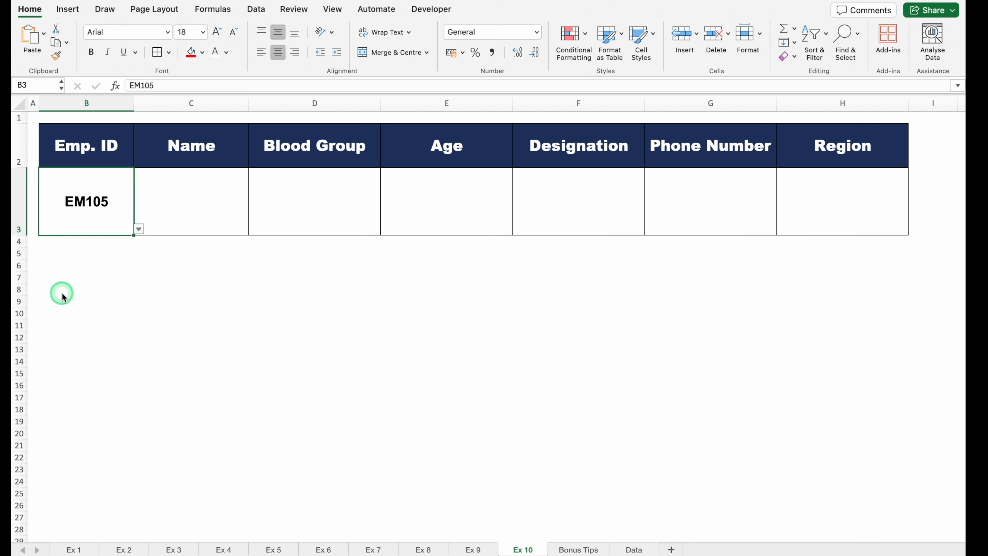
# Step: Start a DGET formula in C3 on Ex 10 with Data!B2:S111 as the database argument
pyautogui.click(198, 191)
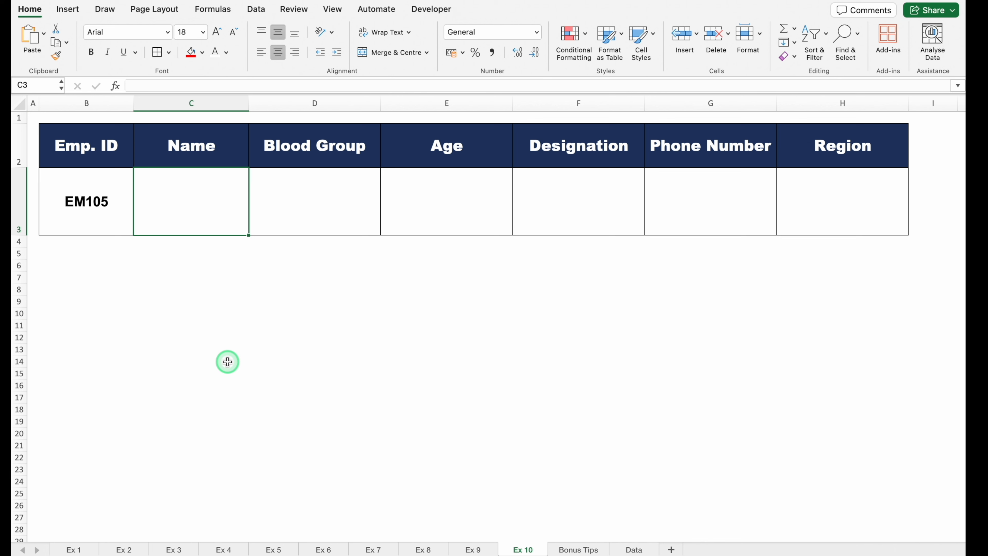
pyautogui.write('=')
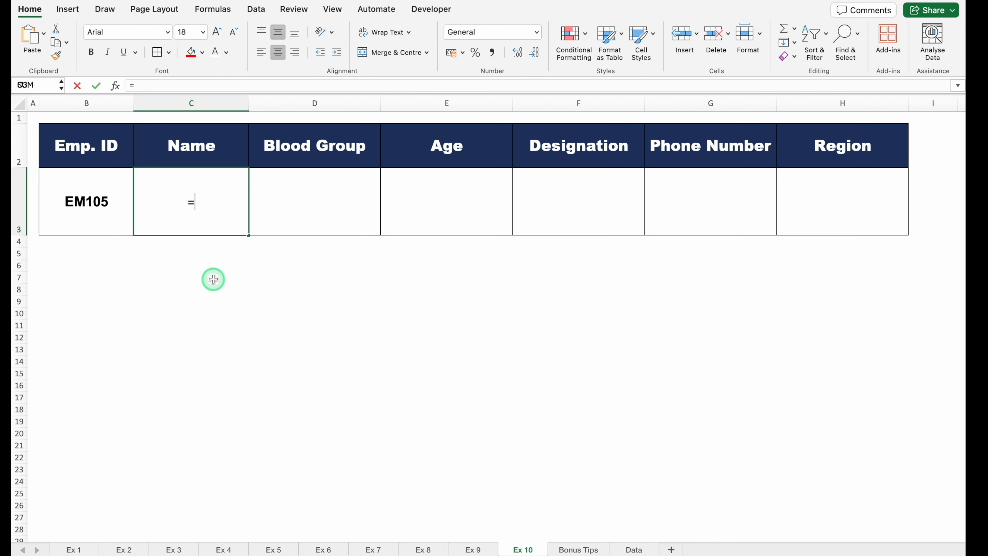
pyautogui.write('DG')
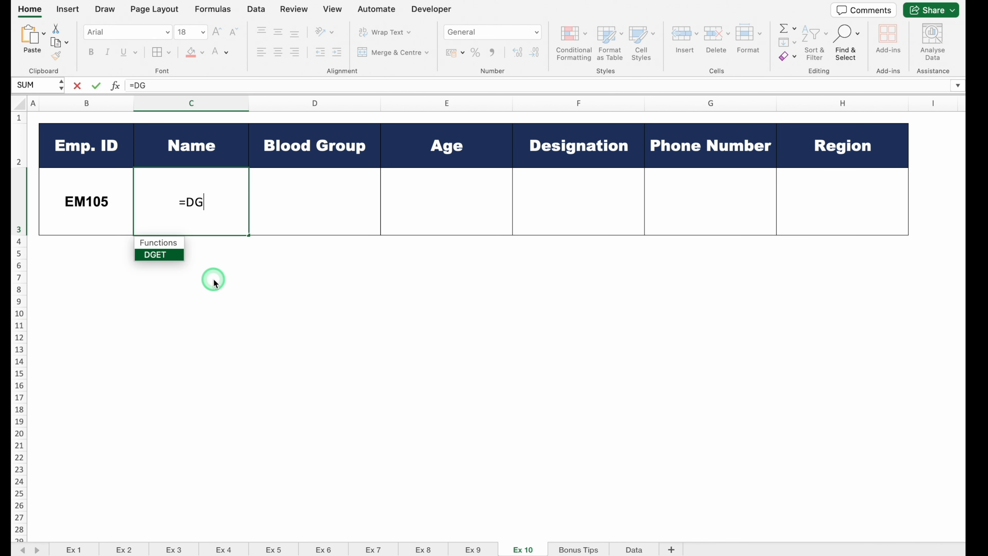
pyautogui.press('Tab')
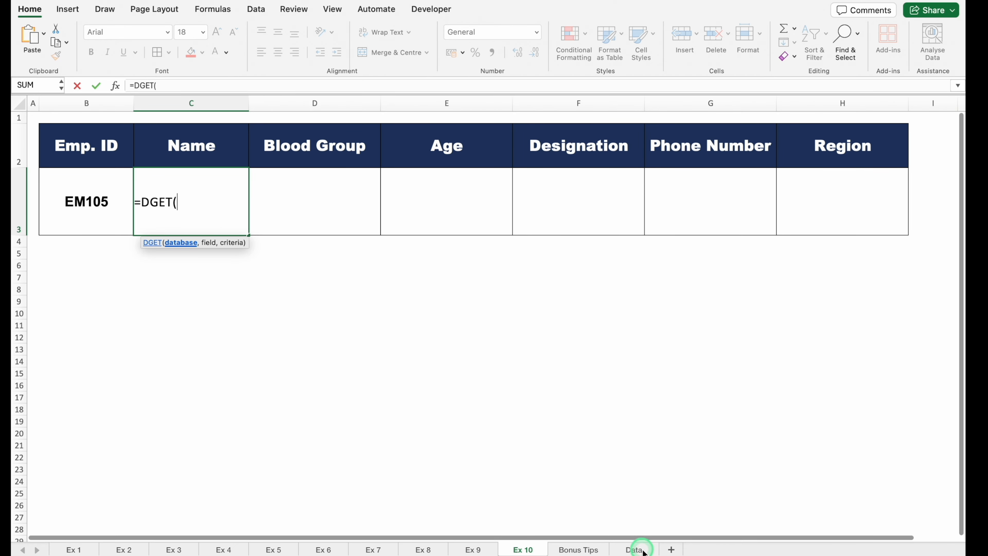
pyautogui.click(635, 549)
pyautogui.click(85, 136)
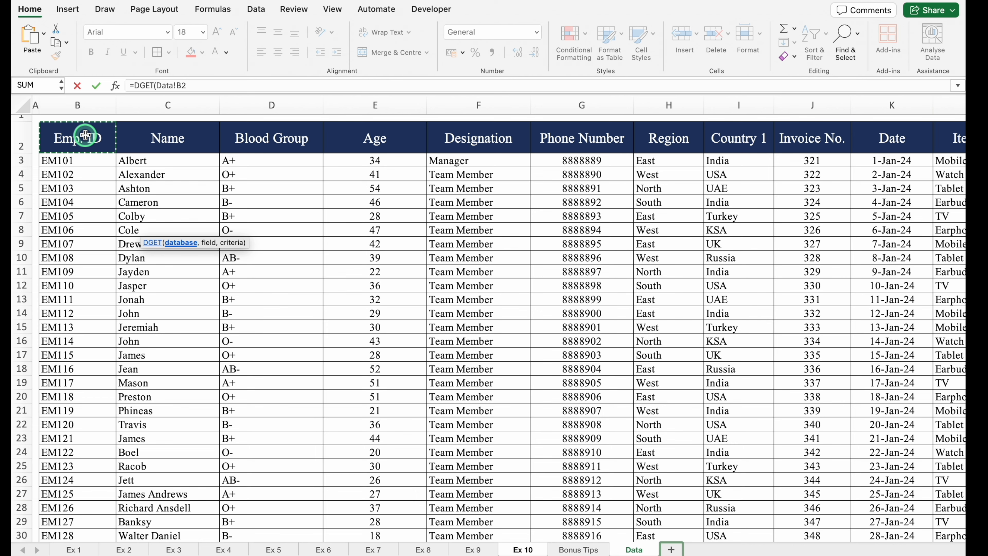
pyautogui.hotkey('ctrl', 'shift', 'Down')
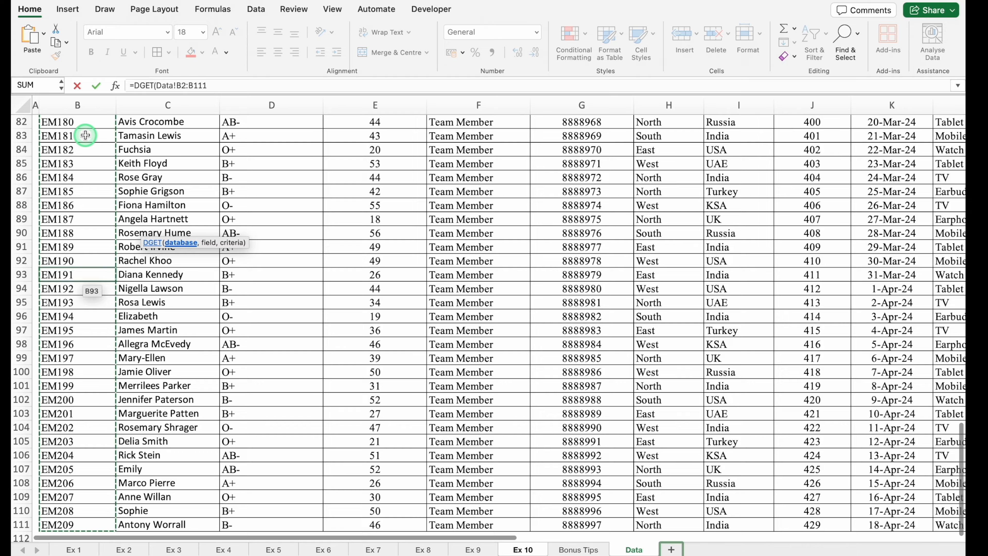
pyautogui.hotkey('ctrl', 'shift', 'Right')
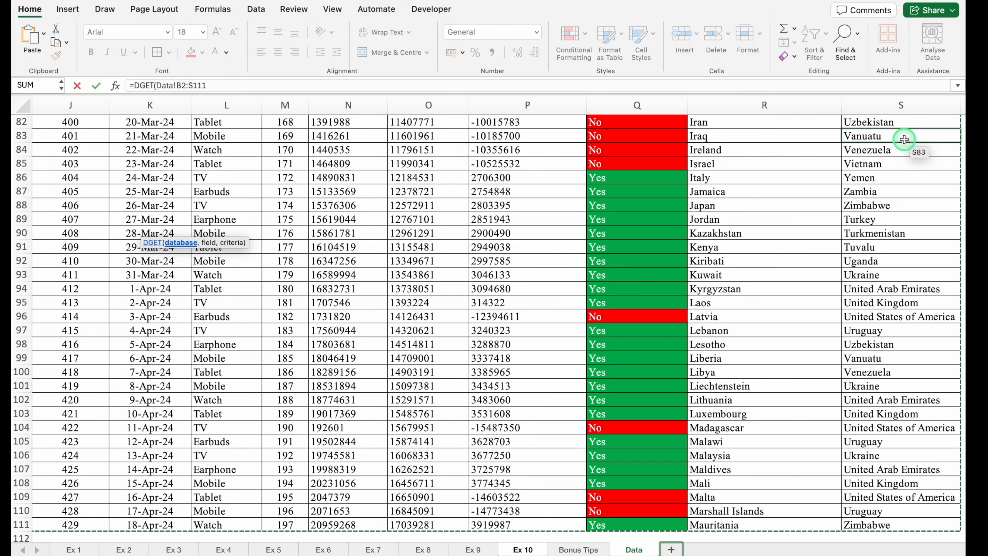
pyautogui.moveTo(960, 460); pyautogui.dragTo(961, 109)
pyautogui.write(',')
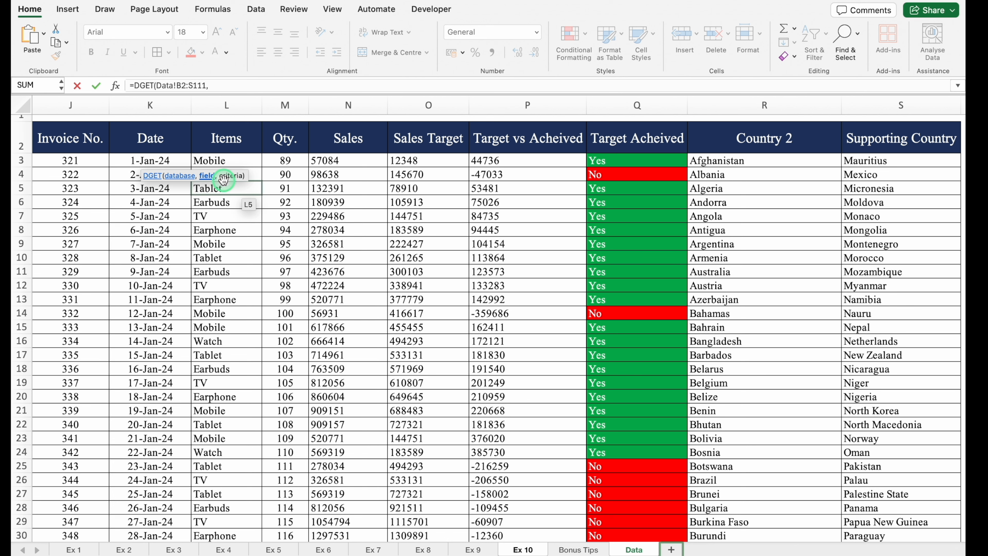
# Step: Complete the DGET formula with header C2 as the field and B2:B3 on Ex 10 as the criteria
pyautogui.click(525, 549)
pyautogui.click(191, 137)
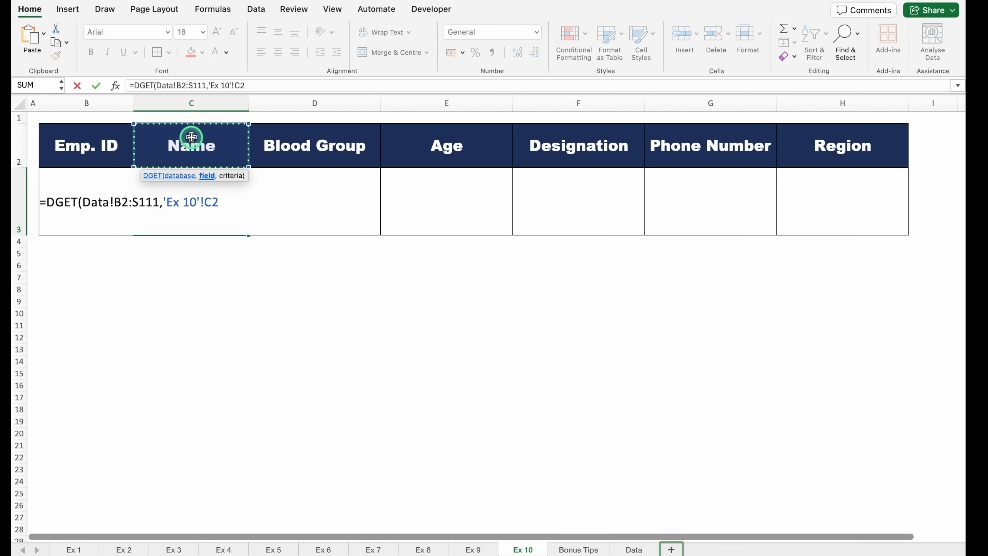
pyautogui.write(',')
pyautogui.moveTo(125, 152); pyautogui.dragTo(90, 202)
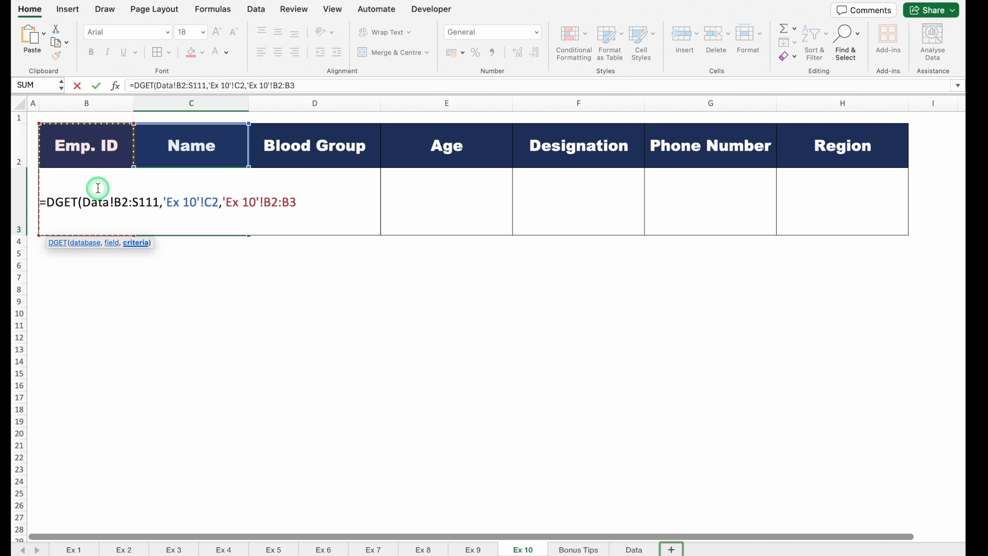
pyautogui.write(')')
pyautogui.press('Return')
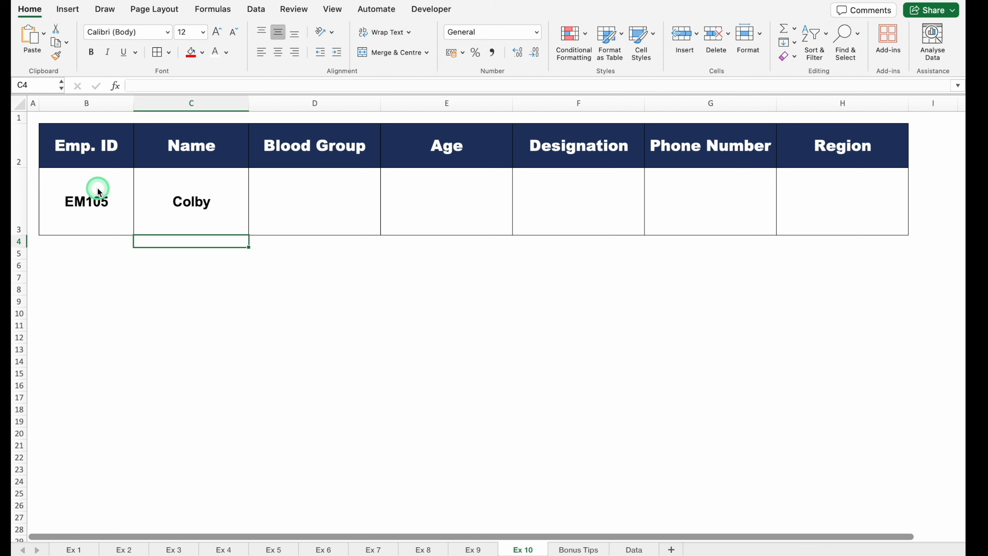
# Step: Switch the header in C2 from Name to Age to test the lookup formula in C3
pyautogui.click(186, 213)
pyautogui.click(221, 148)
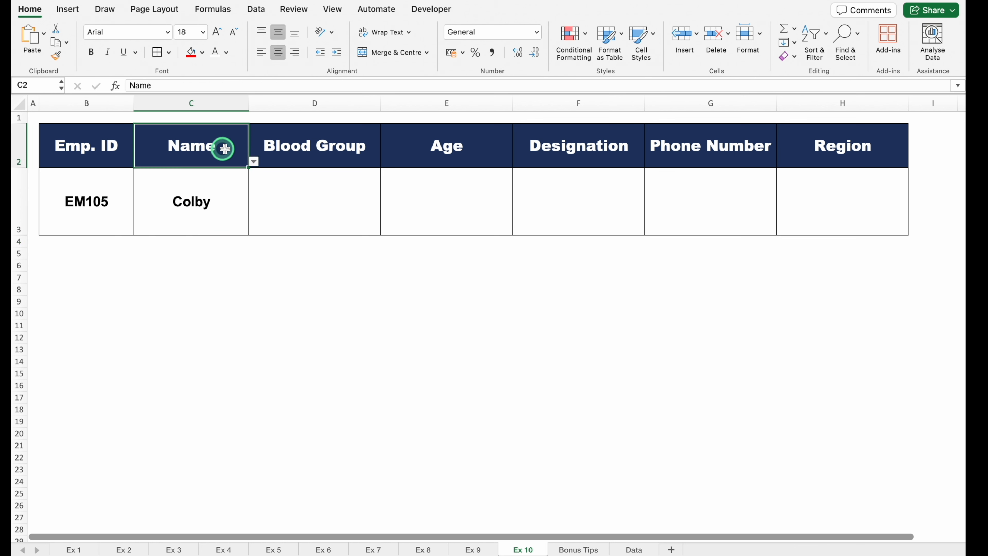
pyautogui.click(254, 161)
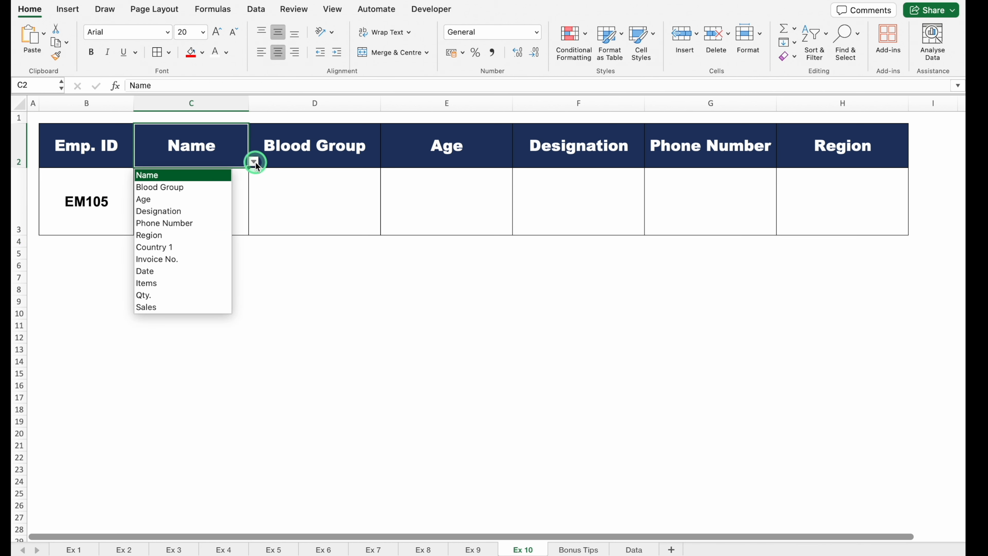
pyautogui.click(187, 199)
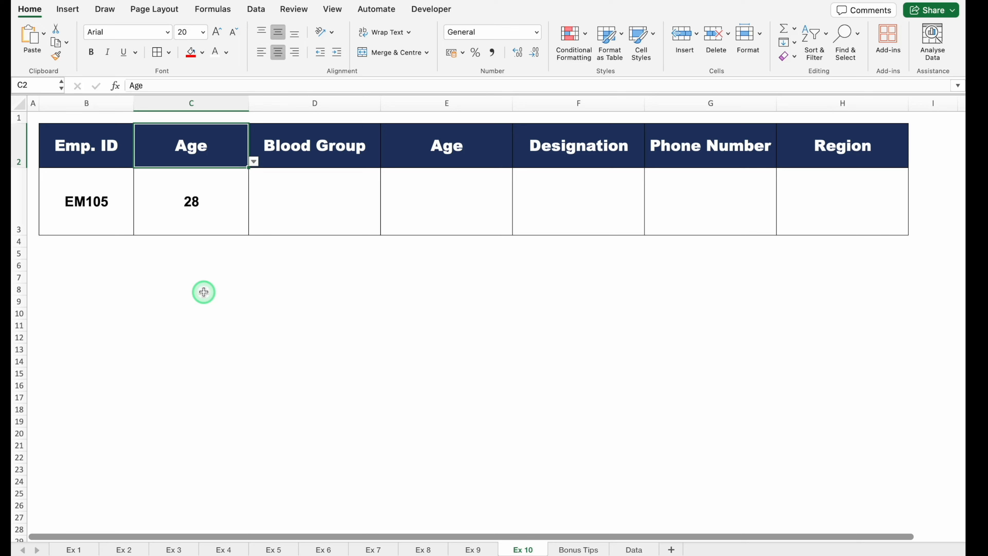
# Step: Copy the DGET formula from C3 across to D3 and compare the references in the two cells
pyautogui.click(194, 220)
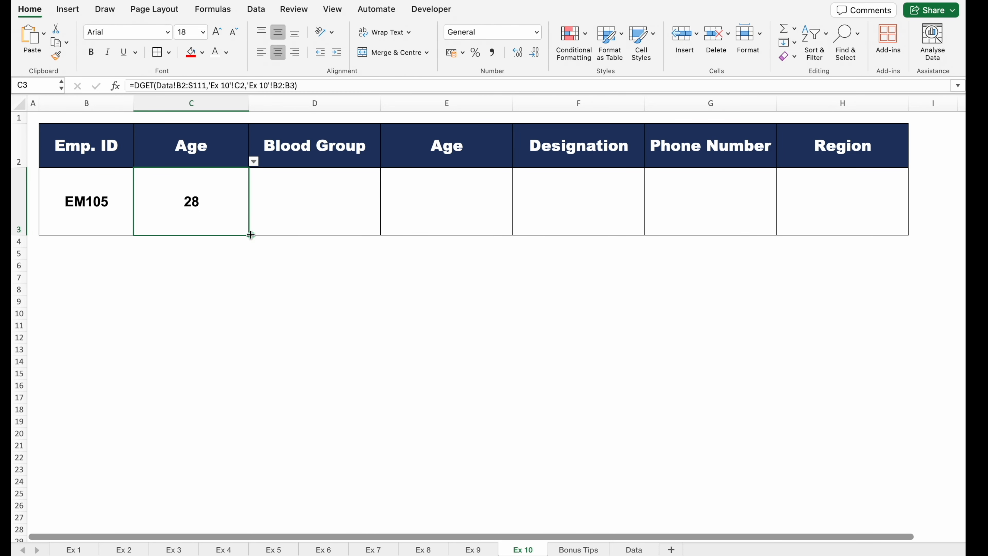
pyautogui.moveTo(250, 234); pyautogui.dragTo(333, 223)
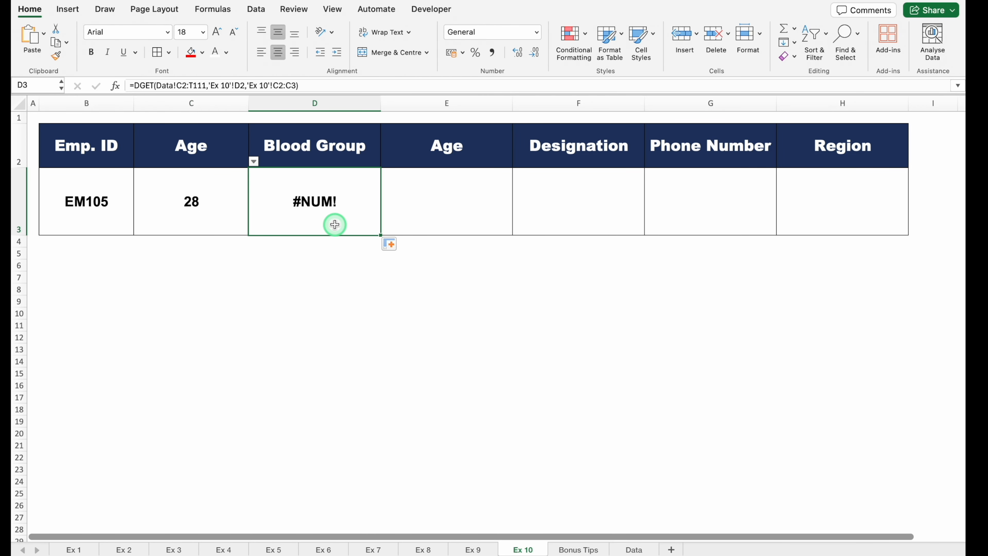
pyautogui.click(227, 217)
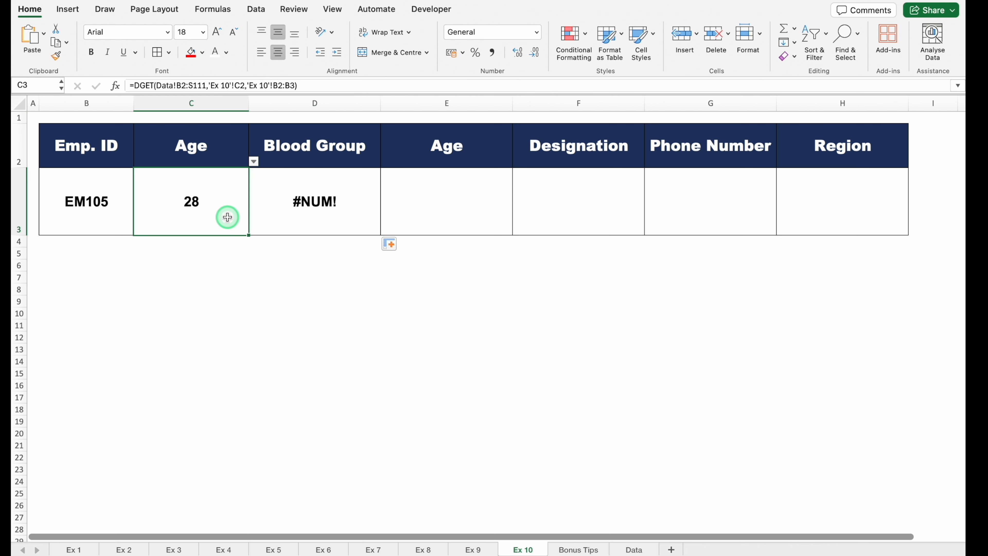
pyautogui.click(293, 208)
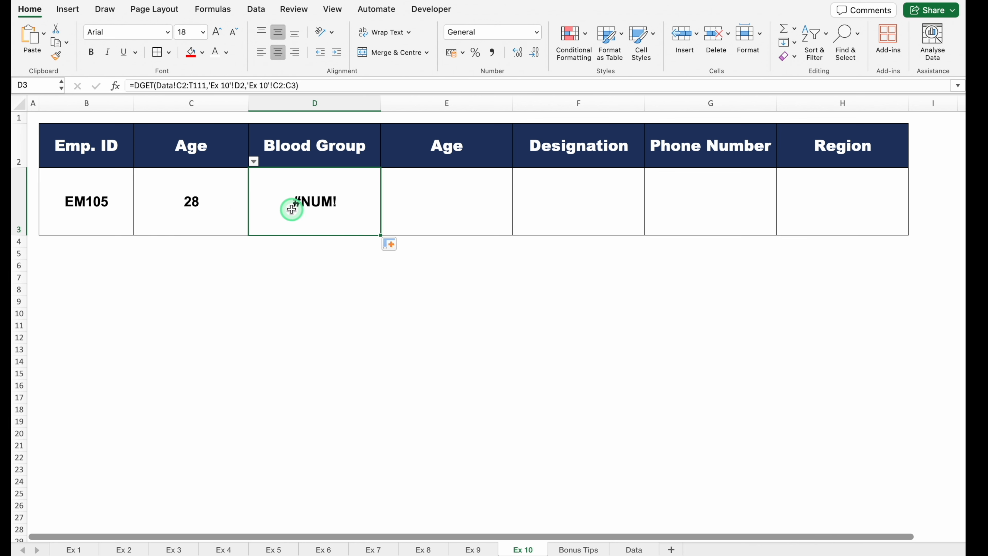
# Step: Clear the copied formula from D3 and make the database range in C3's DGET formula absolute as $B$2:$S$111
pyautogui.press('Delete')
pyautogui.doubleClick(197, 208)
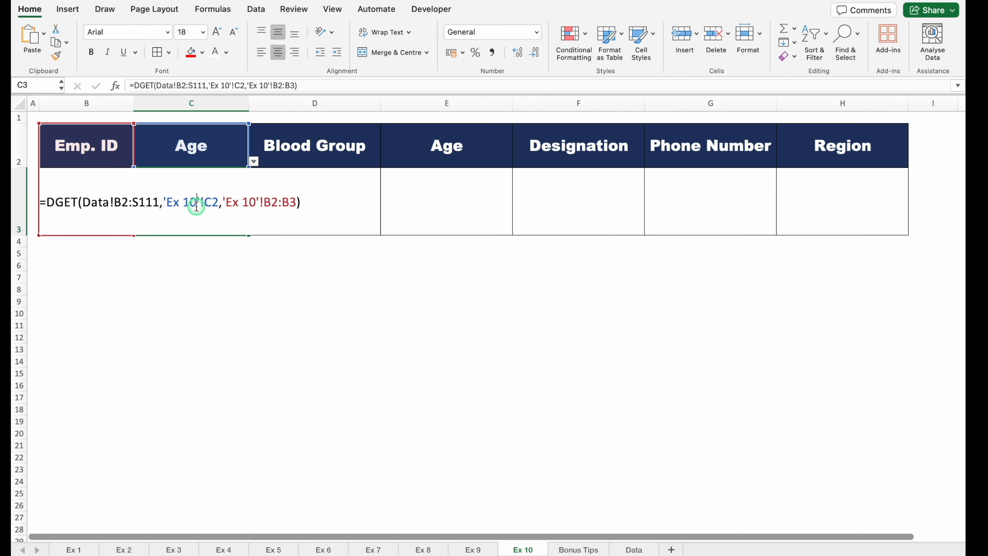
pyautogui.click(158, 205)
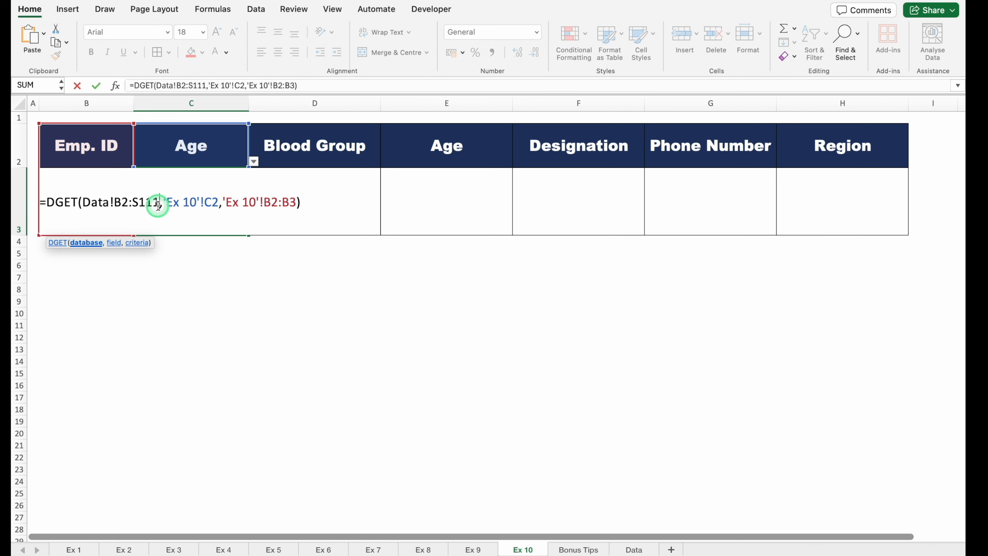
pyautogui.moveTo(158, 205); pyautogui.dragTo(116, 205)
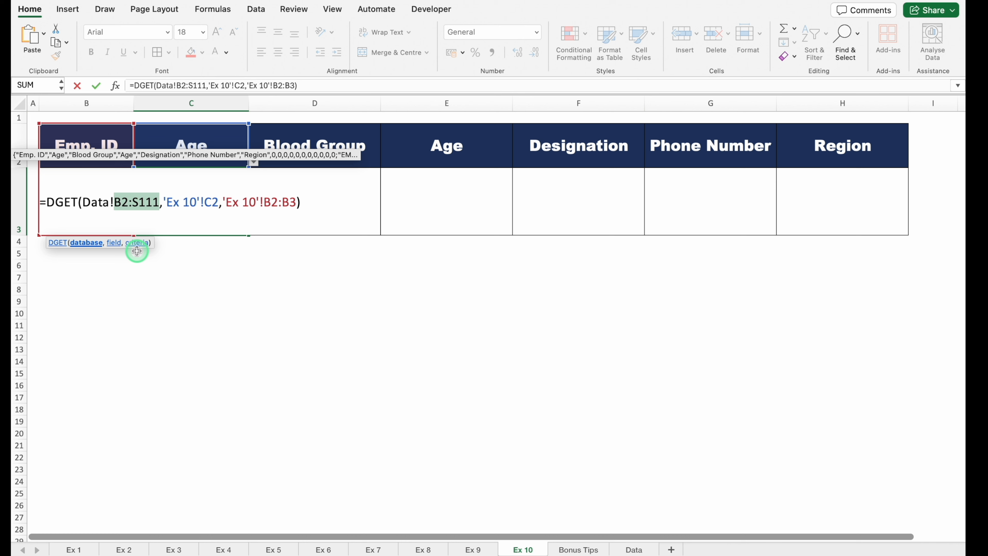
pyautogui.press('F4')
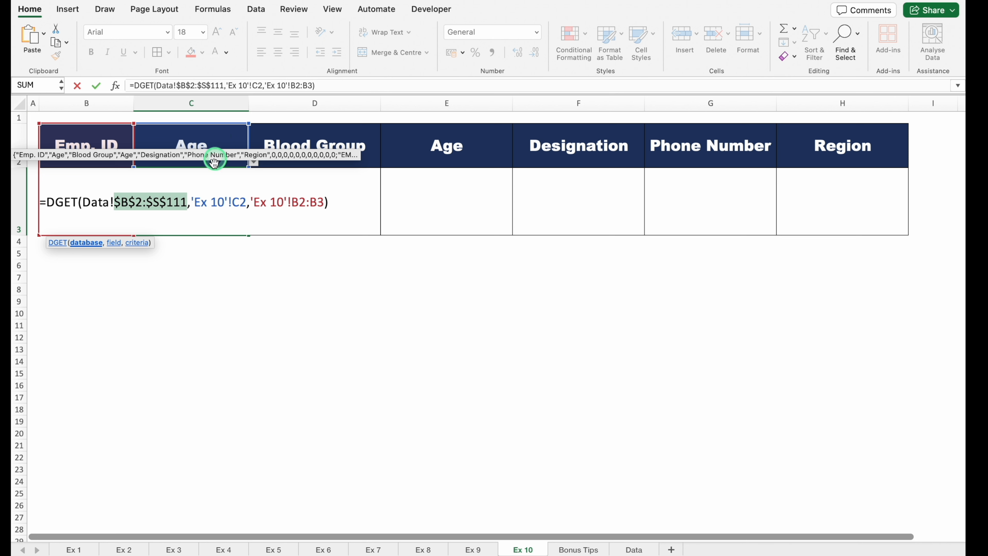
# Step: Select the criteria range reference B2:B3 inside the DGET formula in C3
pyautogui.click(255, 202)
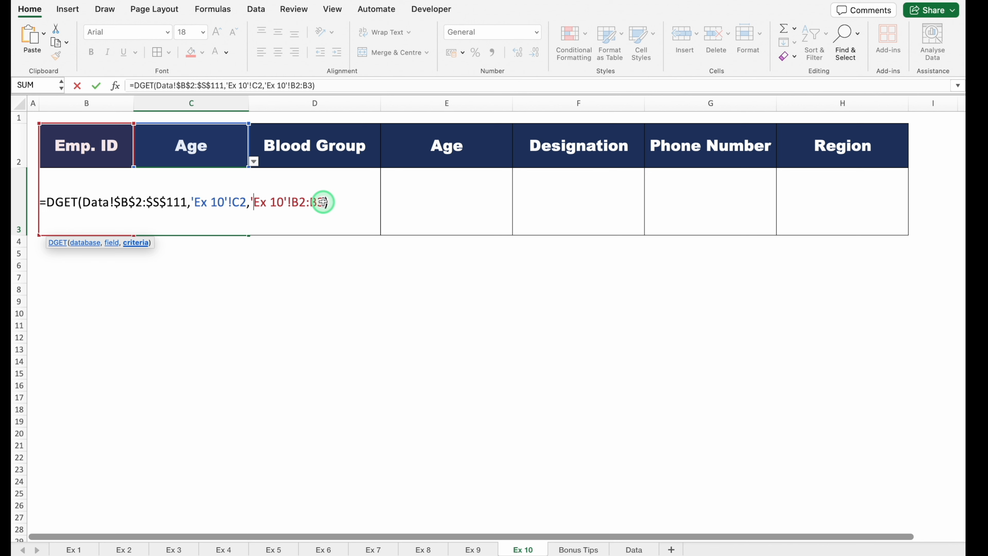
pyautogui.moveTo(323, 202); pyautogui.dragTo(293, 203)
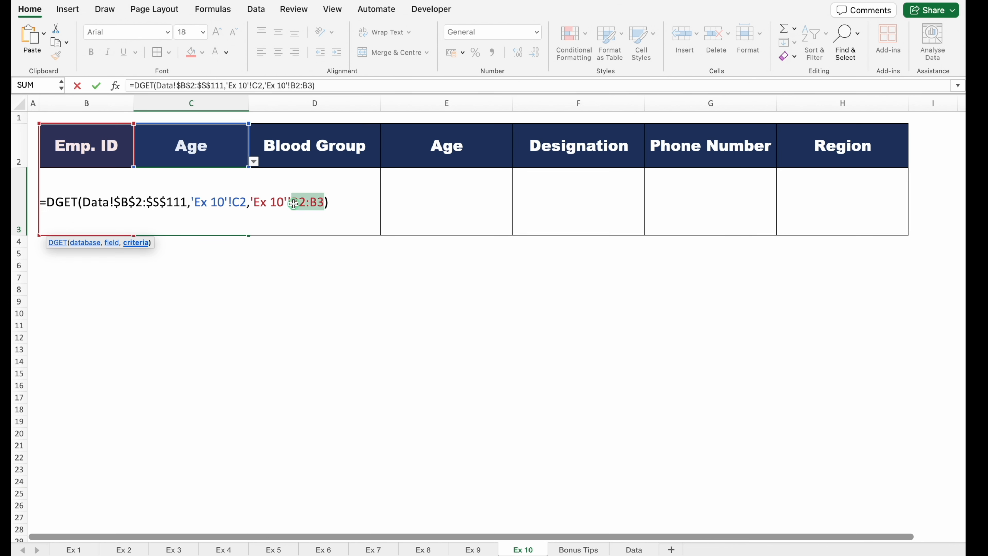
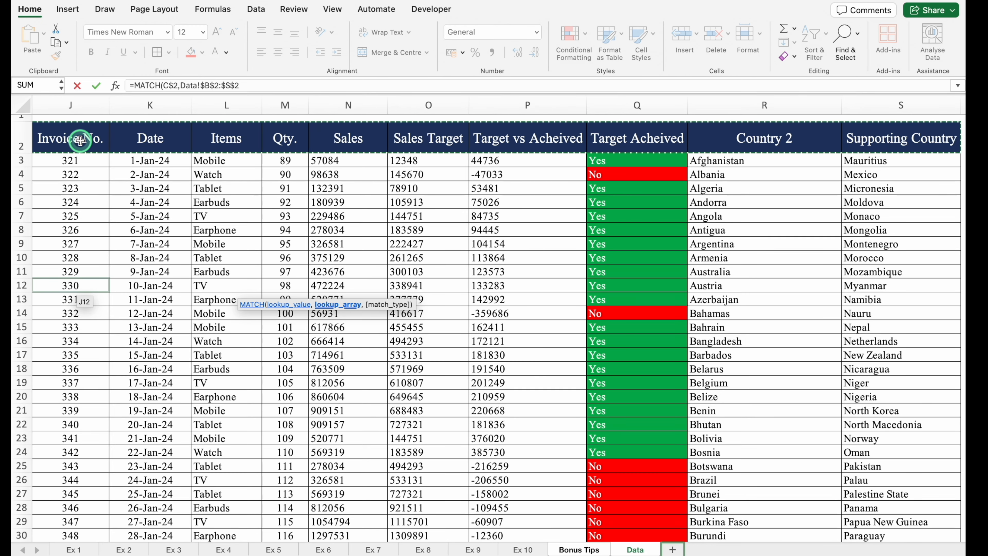
# Step: Complete the MATCH formula in C5 with C$2 looked up in Data!$B$2:$S$2, and centre the cell's contents
pyautogui.write(')')
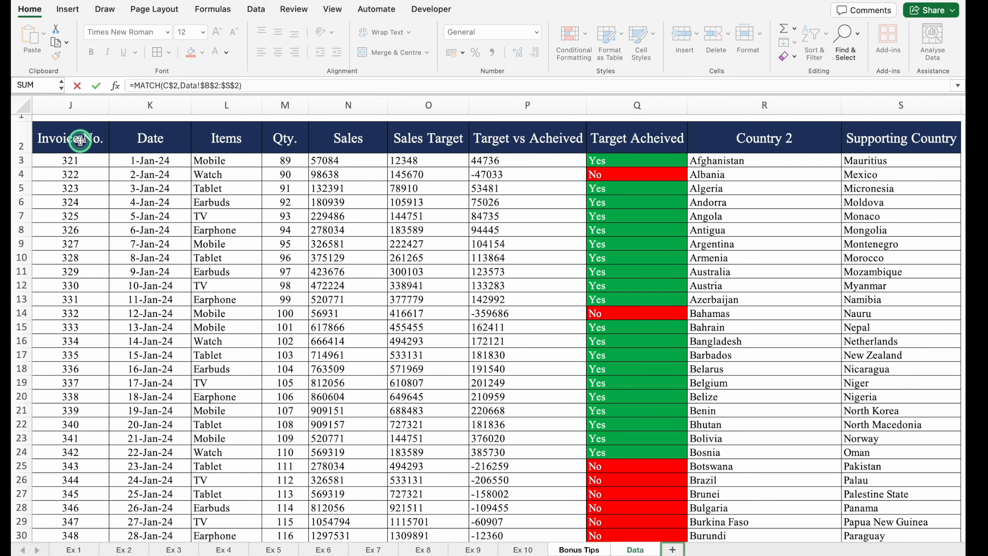
pyautogui.press('Return')
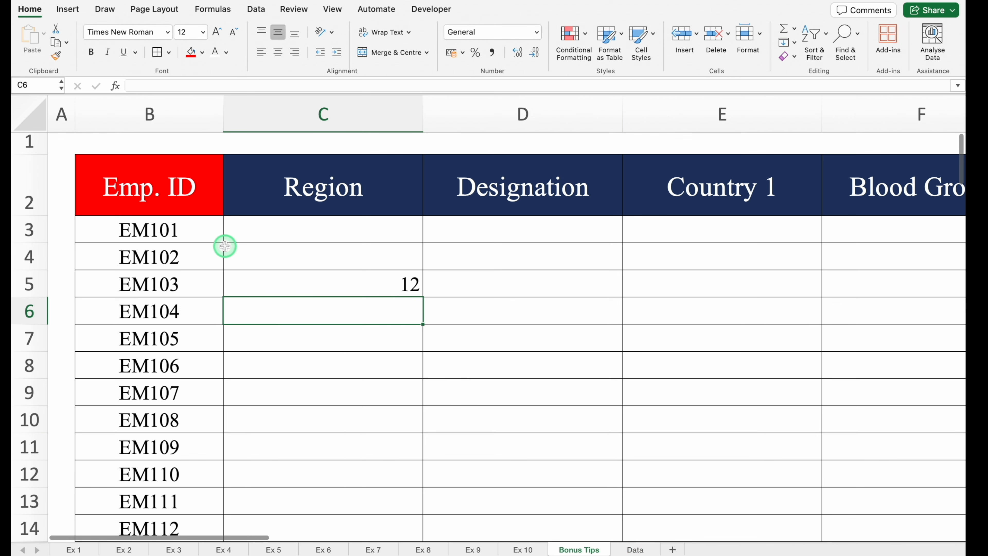
pyautogui.click(293, 281)
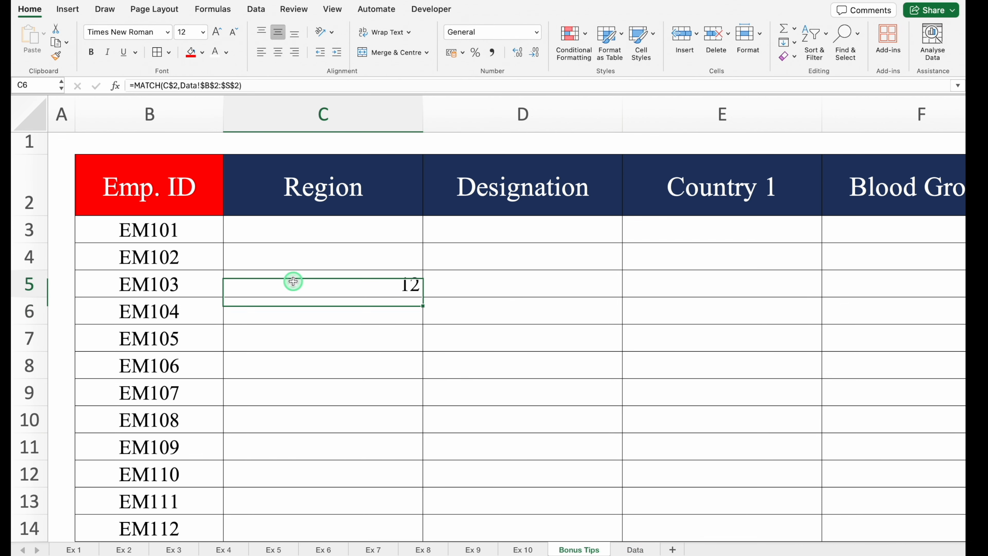
pyautogui.click(278, 52)
# Step: Switch the header in C2 to Name to test the MATCH formula in C5
pyautogui.click(339, 229)
pyautogui.click(417, 201)
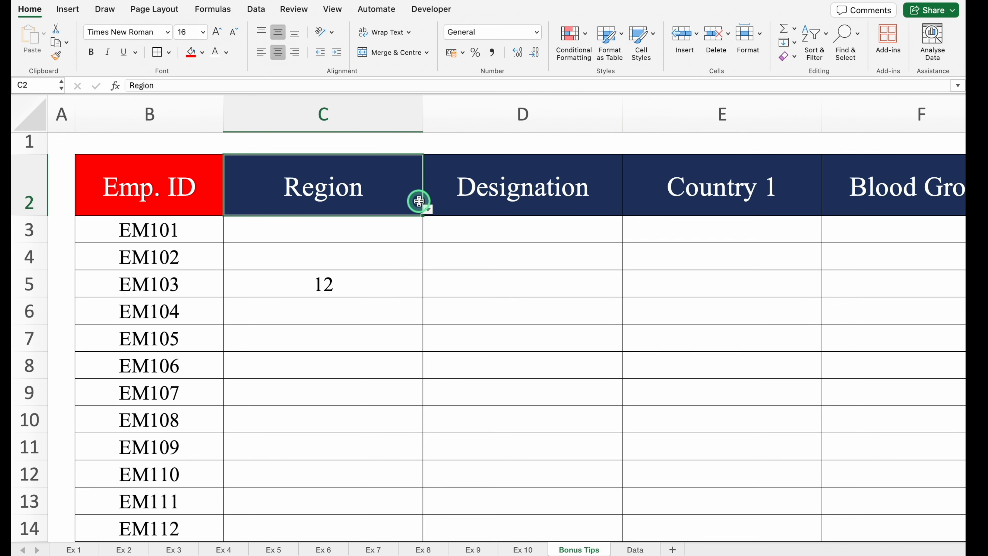
pyautogui.click(428, 210)
pyautogui.click(276, 223)
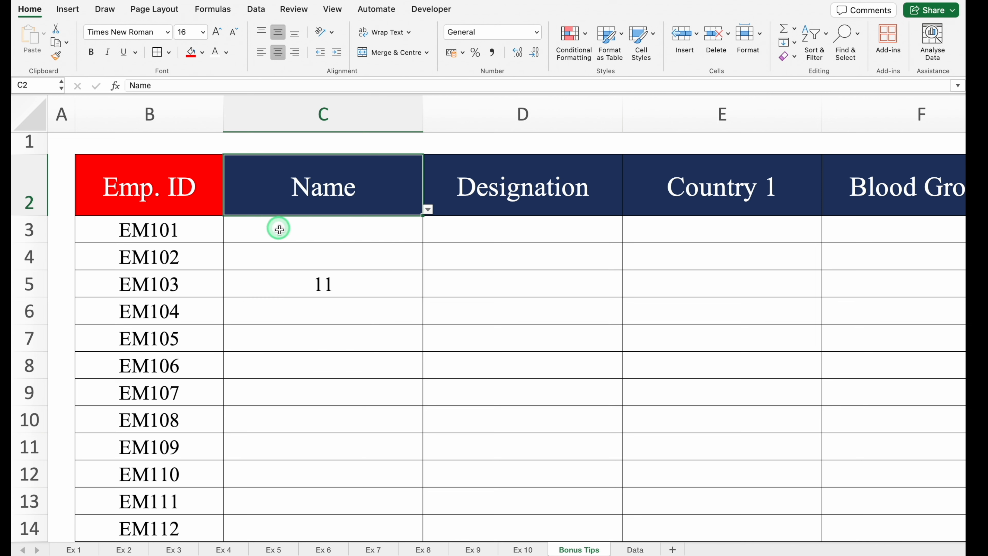
pyautogui.click(387, 286)
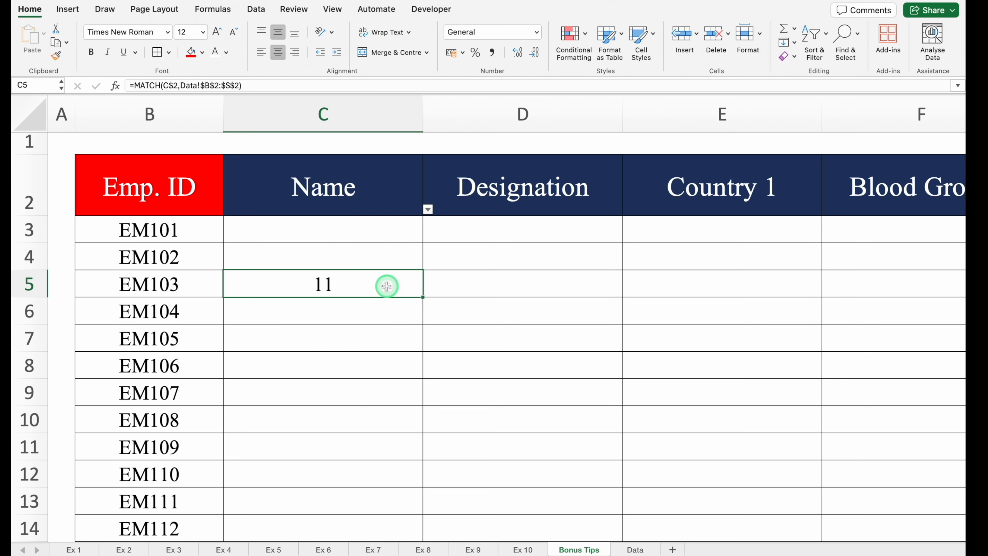
# Step: Check the position of the Name header in the header row of the Data sheet
pyautogui.click(637, 549)
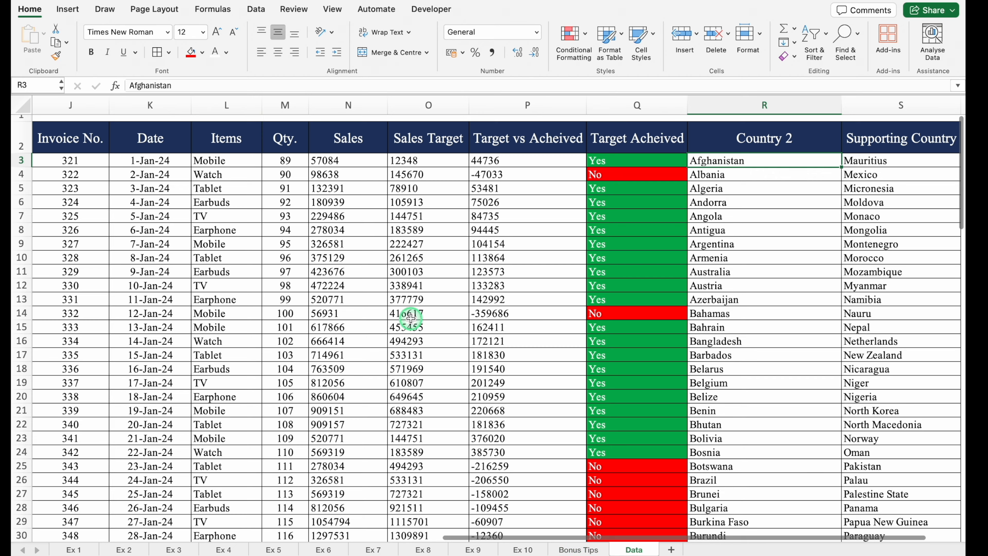
pyautogui.hscroll(-15, 411, 319)
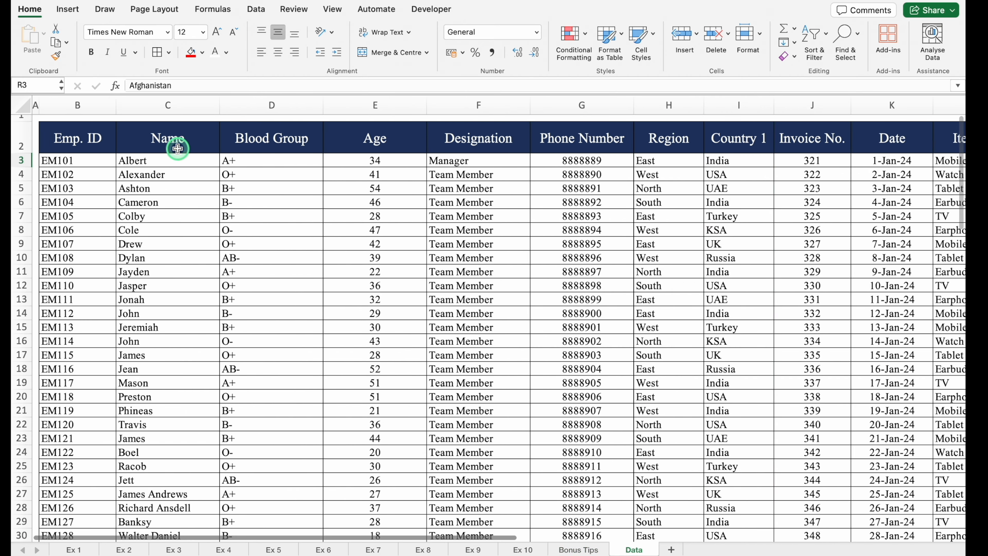
pyautogui.click(177, 149)
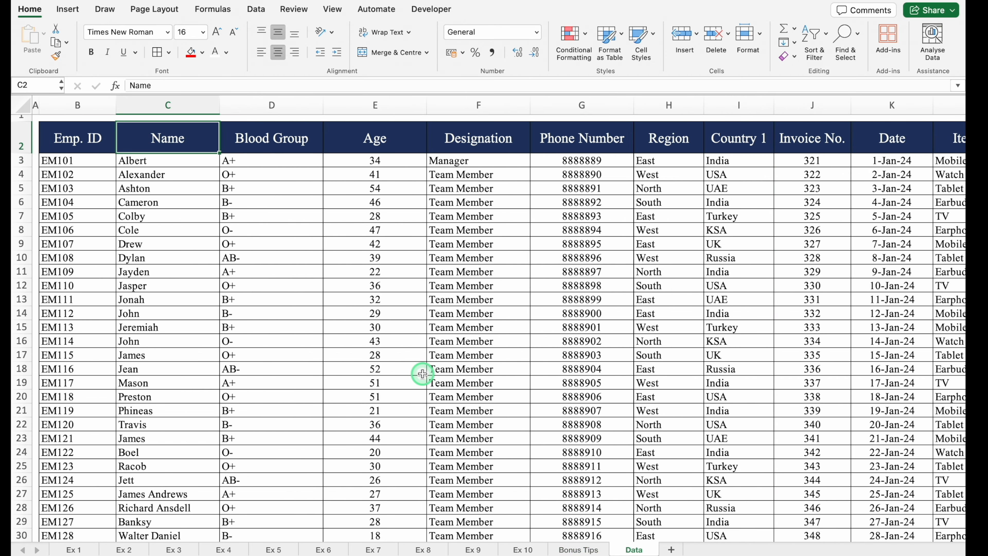
# Step: Return to the Bonus Tips sheet and add match type 0 for an exact match to the MATCH formula in C5
pyautogui.click(589, 550)
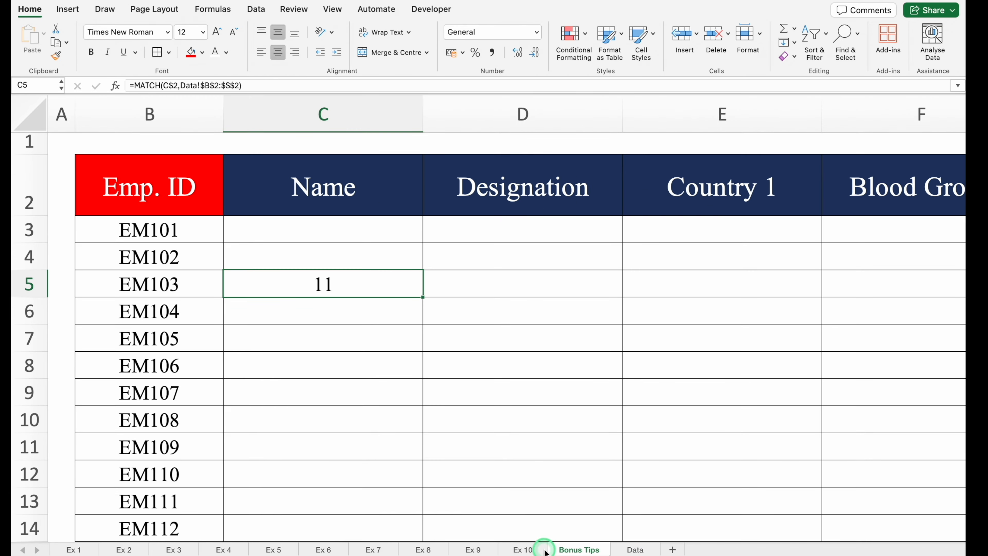
pyautogui.doubleClick(370, 284)
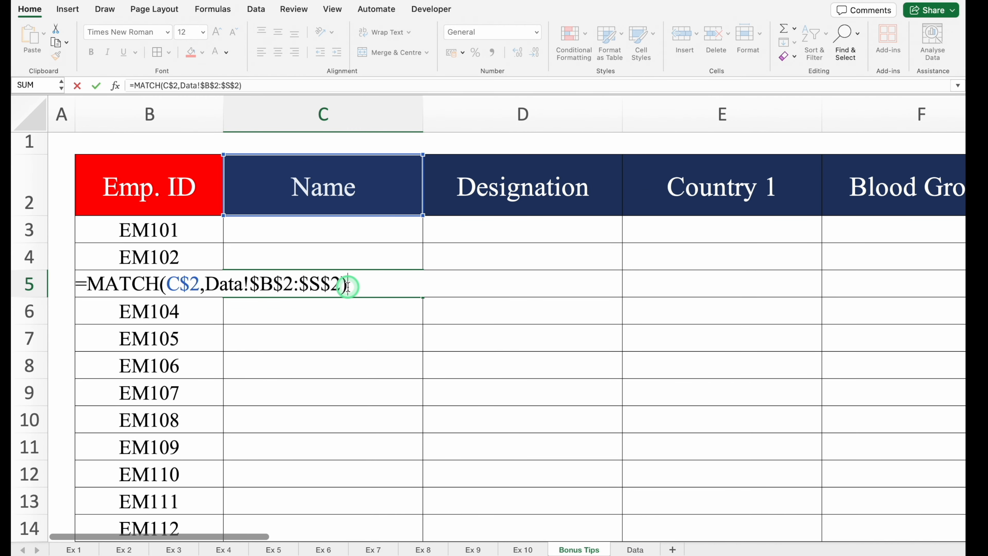
pyautogui.press('BackSpace')
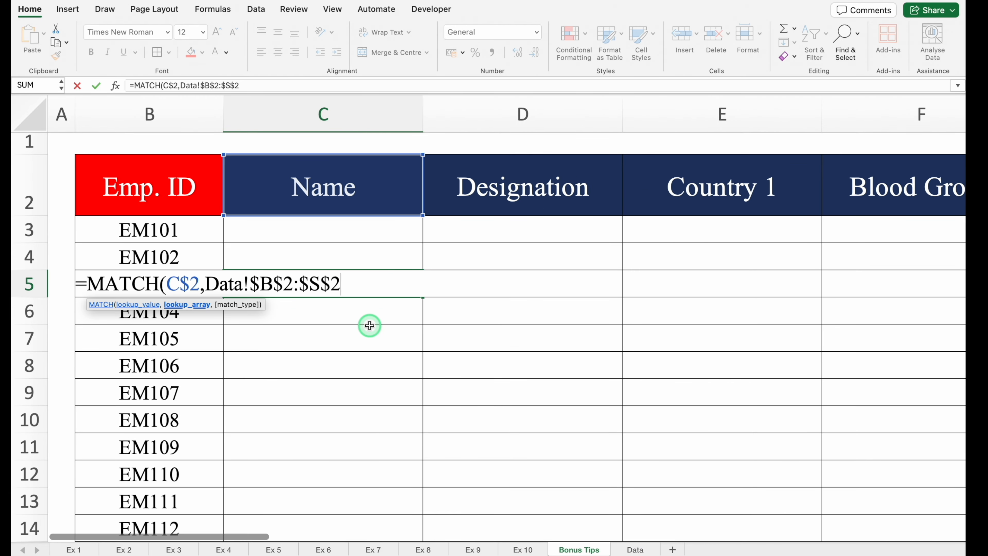
pyautogui.write(',')
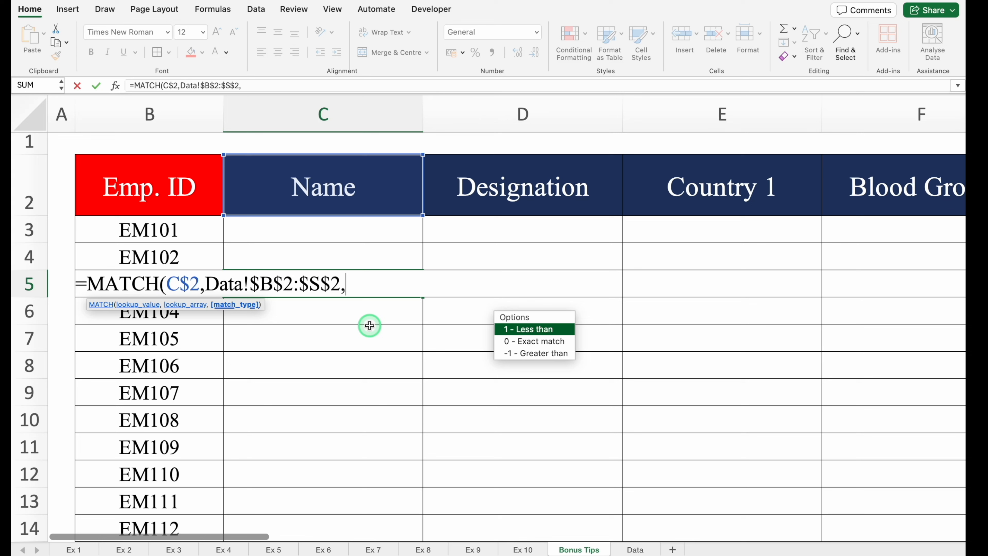
pyautogui.write('0')
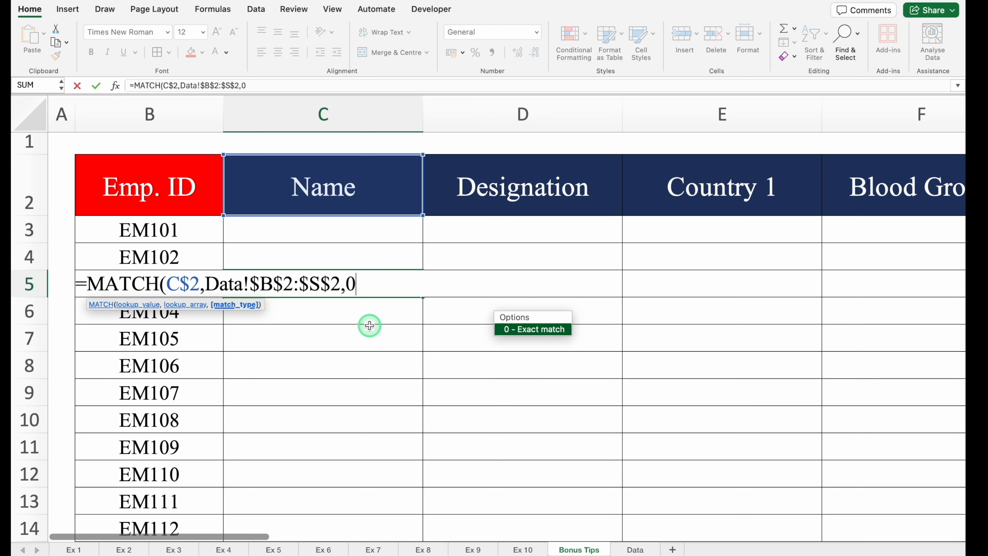
pyautogui.write(')')
pyautogui.press('Return')
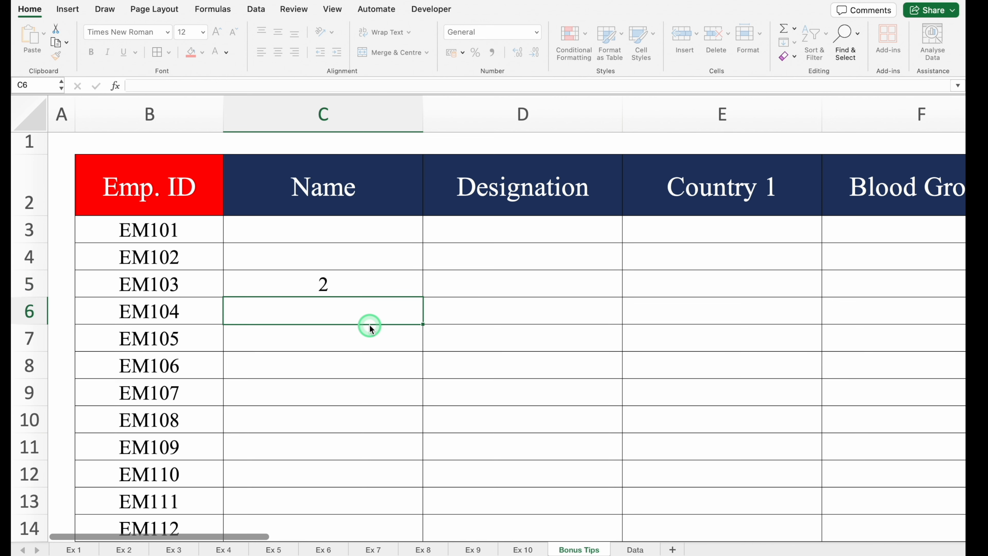
# Step: Switch the header in C2 to Blood Group and recheck the MATCH formula in C5
pyautogui.click(338, 283)
pyautogui.click(421, 207)
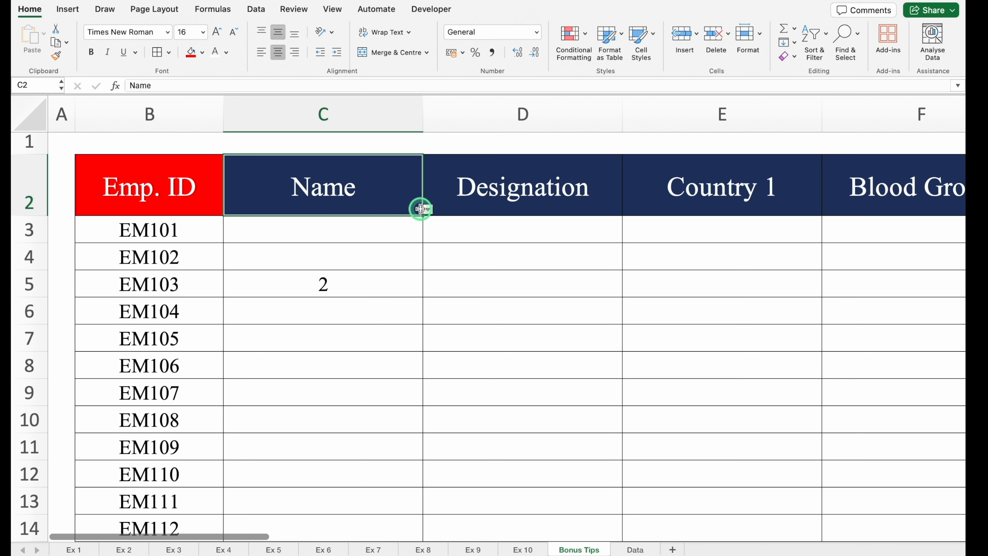
pyautogui.click(429, 209)
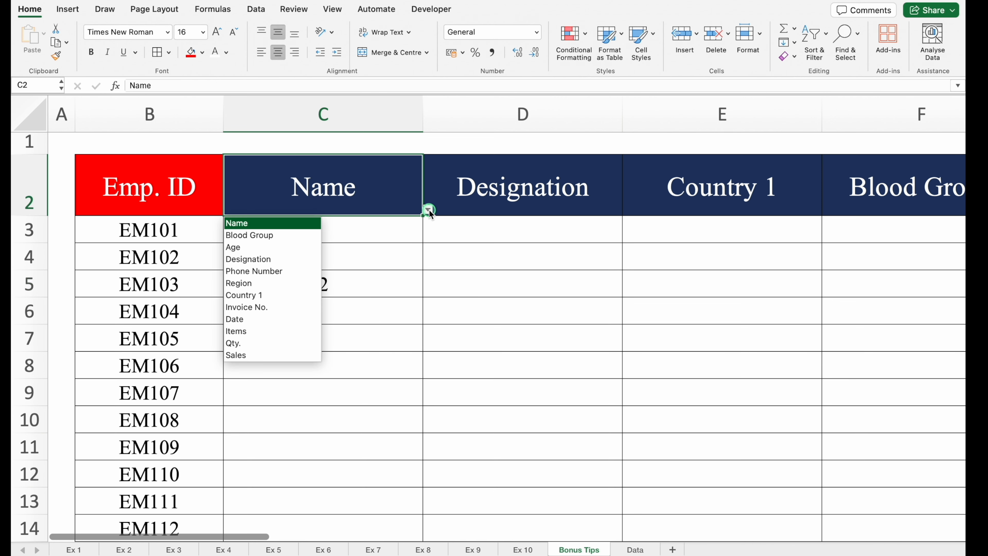
pyautogui.click(289, 236)
pyautogui.click(379, 281)
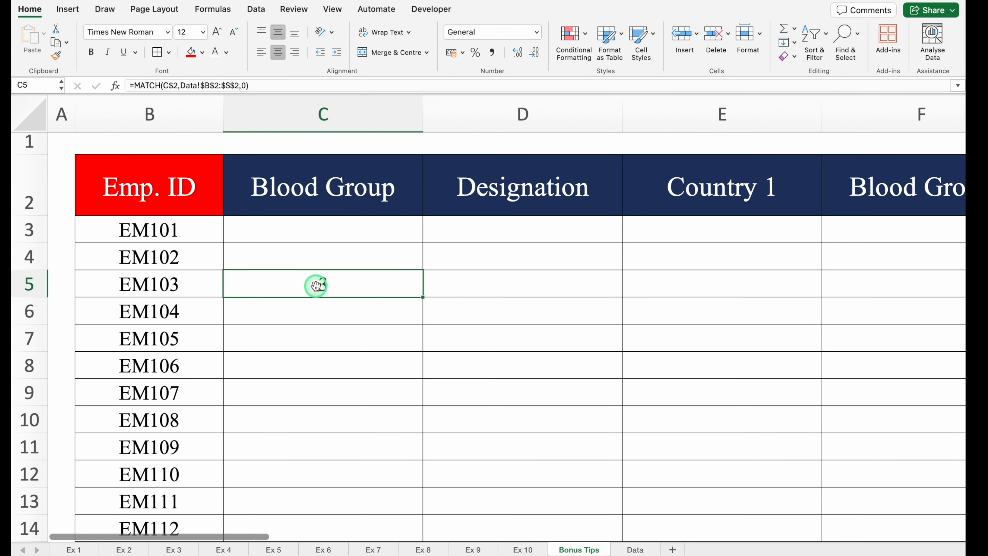
# Step: Start a VLOOKUP formula in C3 with the employee ID as the column-locked lookup value $B3
pyautogui.click(270, 225)
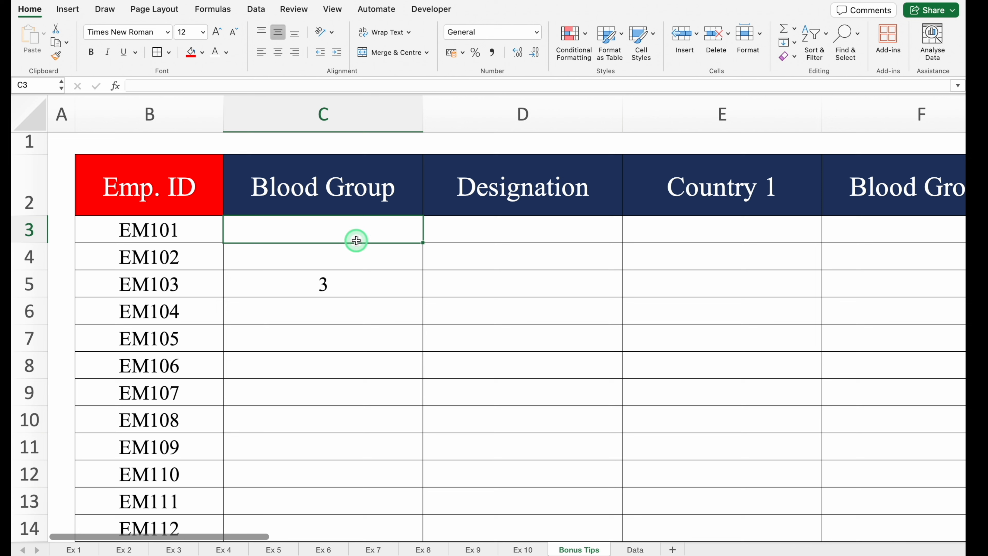
pyautogui.write('=vlo')
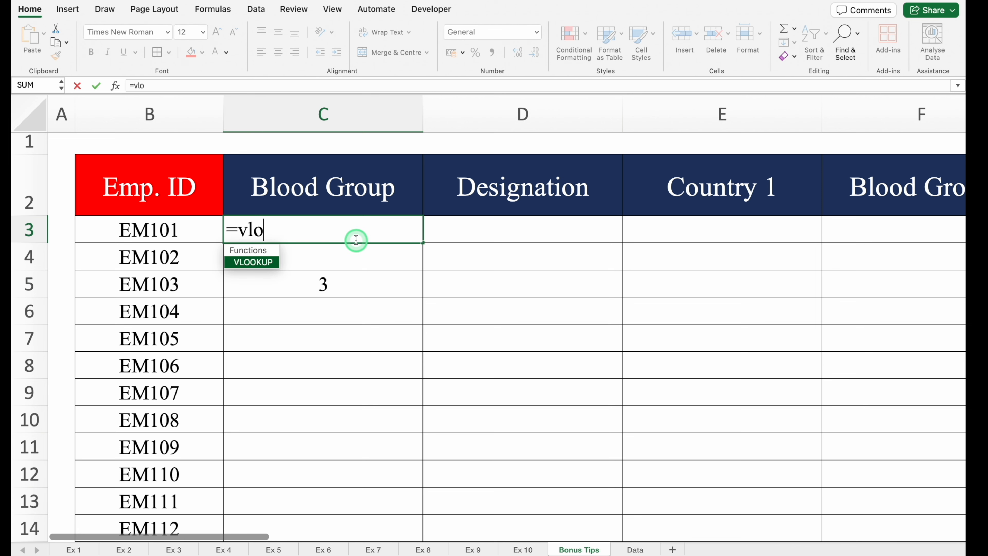
pyautogui.doubleClick(265, 263)
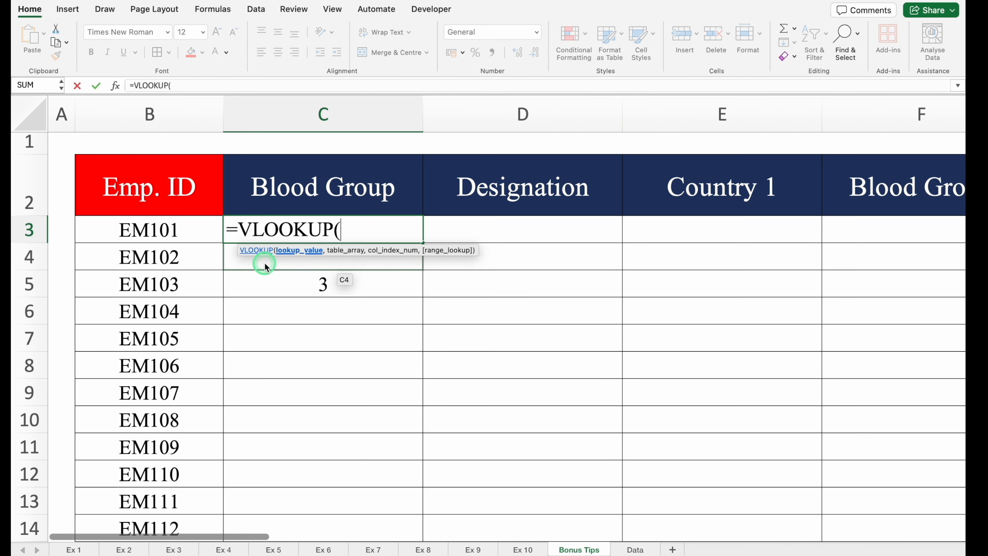
pyautogui.click(185, 231)
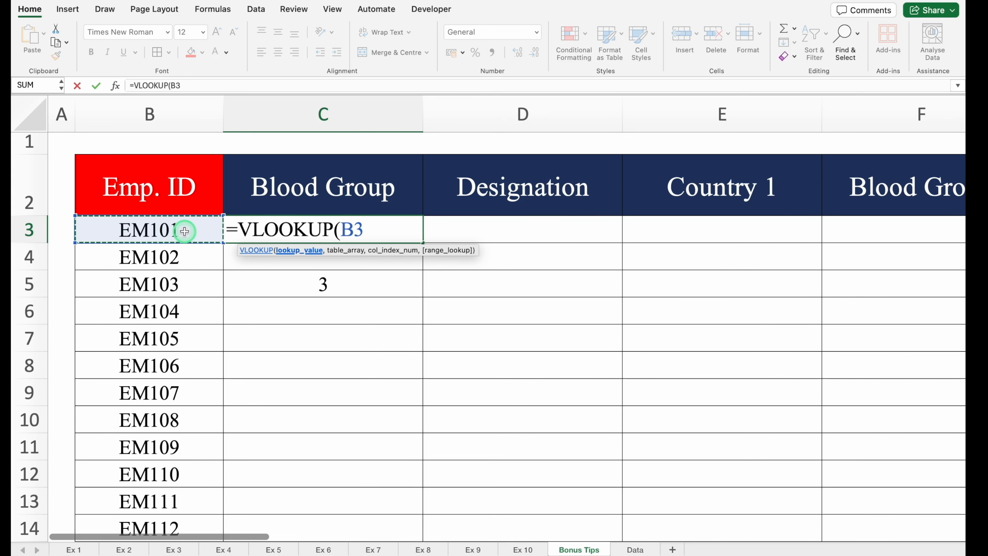
pyautogui.press('F4')
pyautogui.press('F4')
pyautogui.press('F4')
pyautogui.write(',')
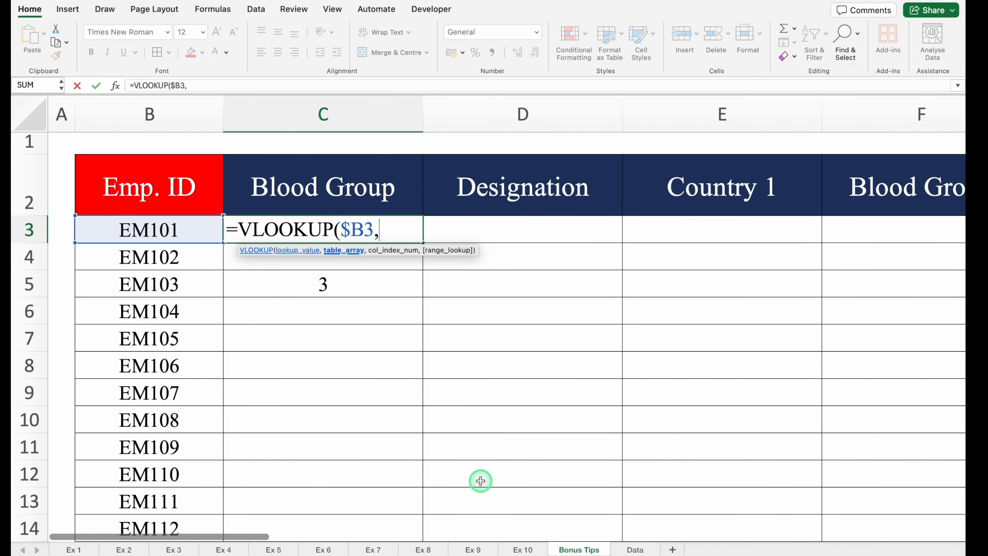
# Step: Set the VLOOKUP's table array to columns B through S of the Data sheet, locked as Data!$B:$S
pyautogui.click(634, 550)
pyautogui.click(75, 105)
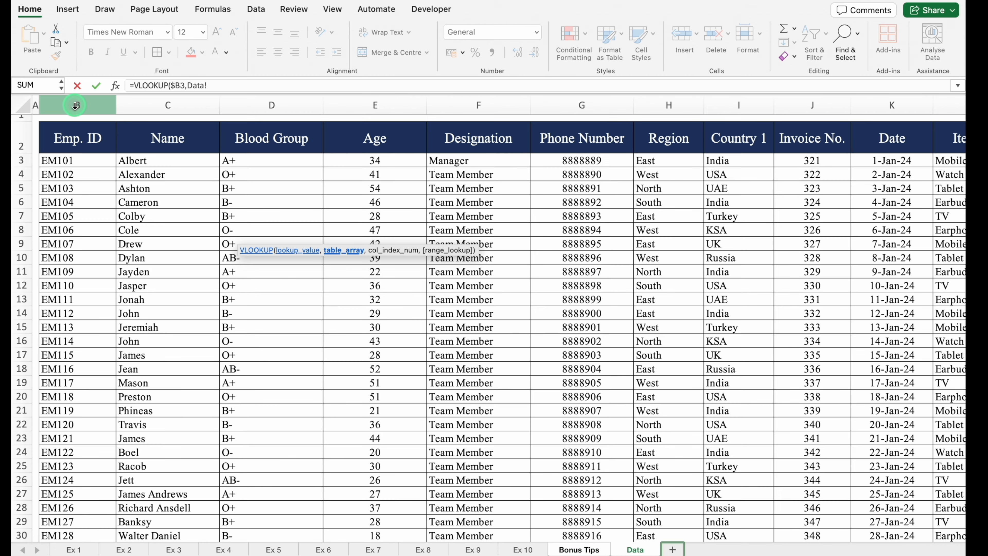
pyautogui.click(96, 184)
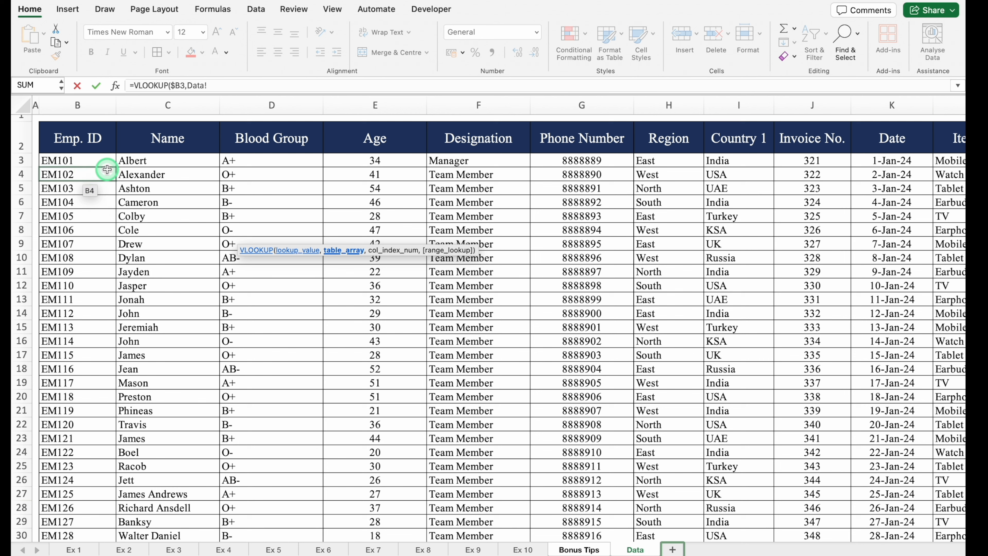
pyautogui.moveTo(86, 105); pyautogui.dragTo(860, 146)
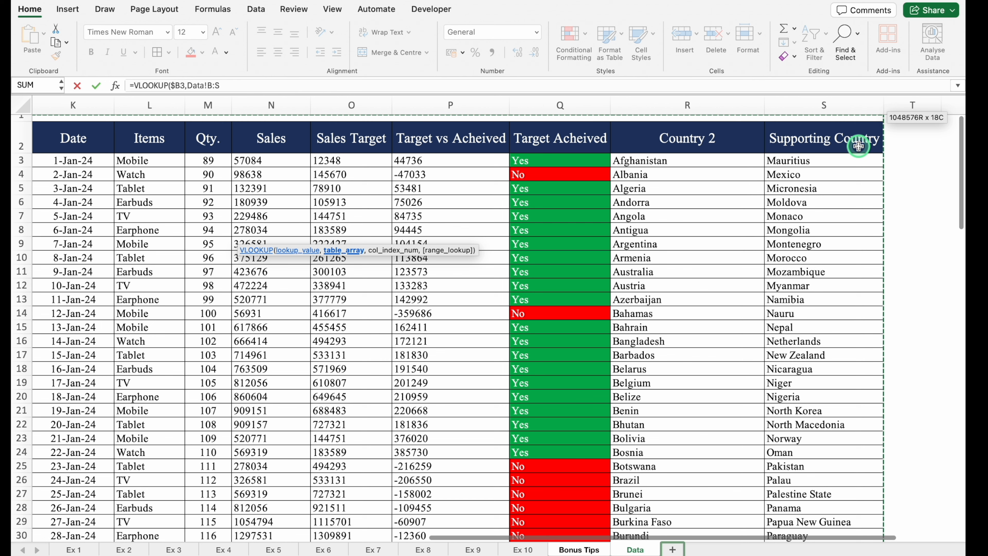
pyautogui.press('F4')
pyautogui.click(322, 84)
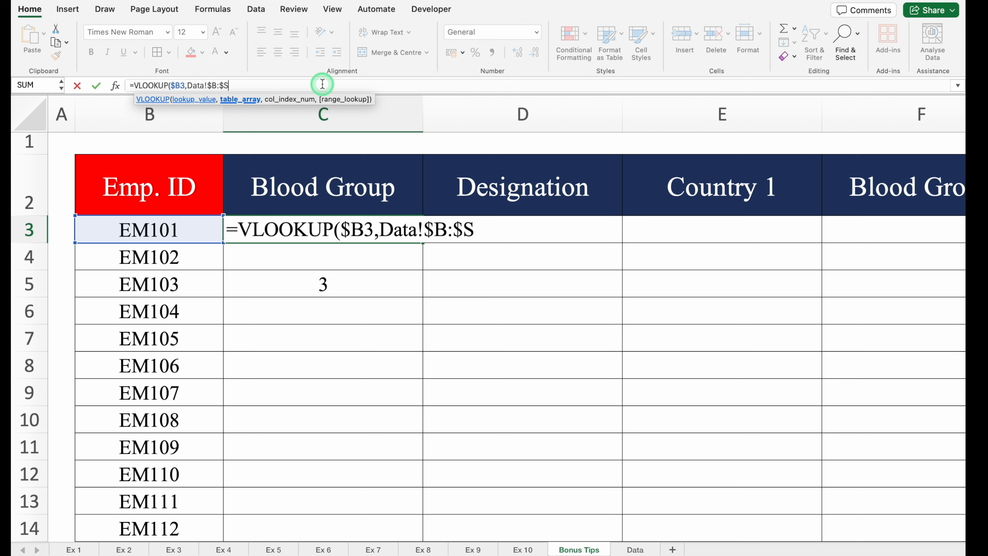
pyautogui.write(',')
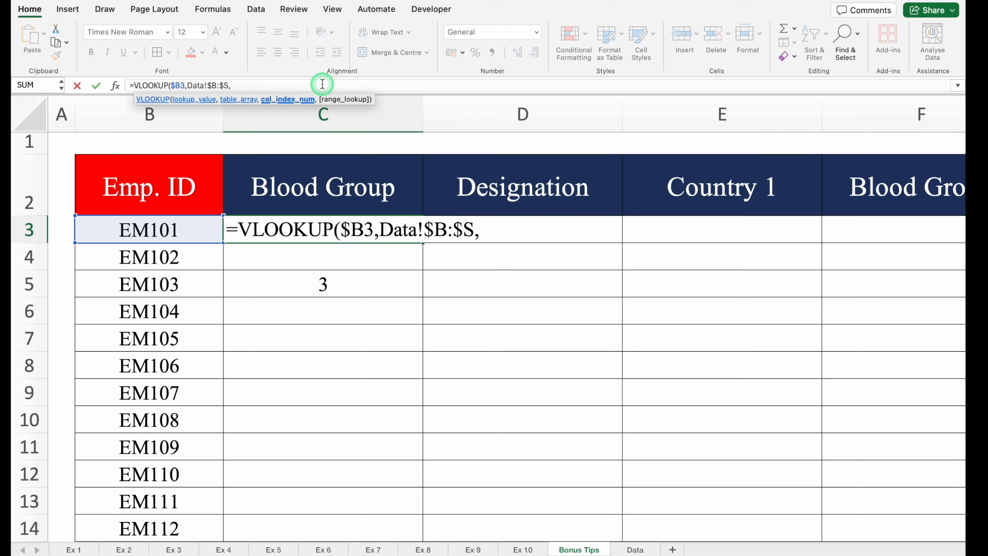
pyautogui.write('8,')
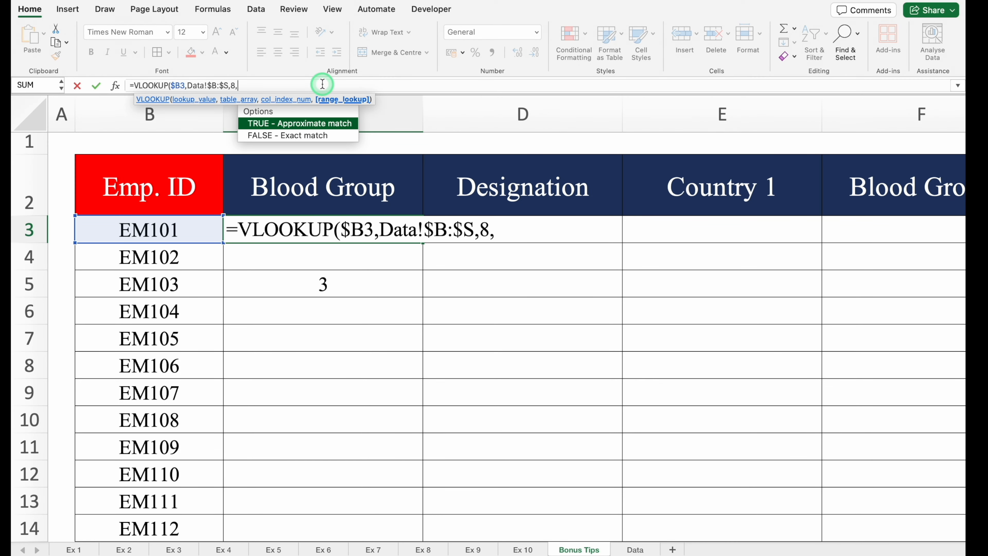
# Step: Complete the VLOOKUP in C3 with column index 8 and range lookup 0 for an exact match
pyautogui.click(324, 134)
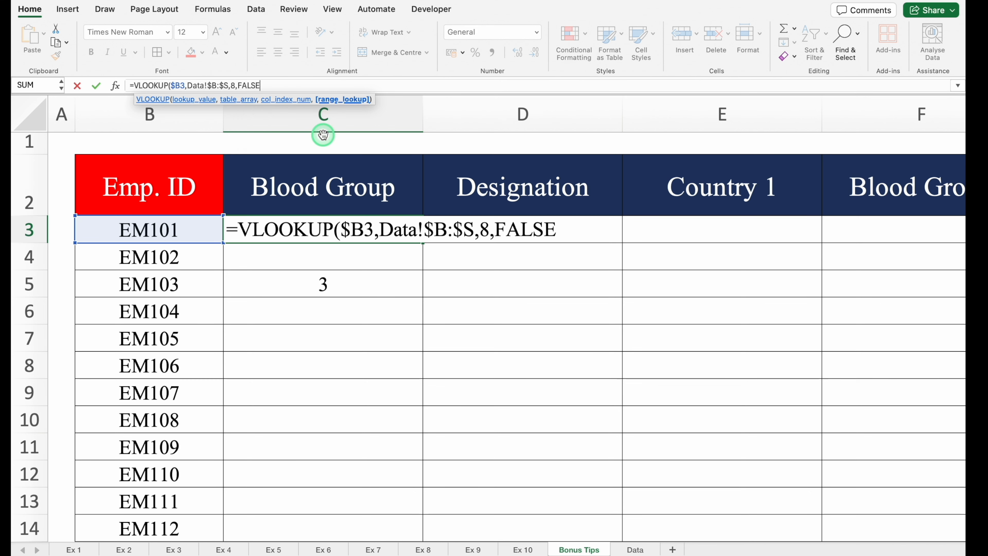
pyautogui.press('BackSpace')
pyautogui.press('BackSpace')
pyautogui.press('BackSpace')
pyautogui.press('BackSpace')
pyautogui.press('BackSpace')
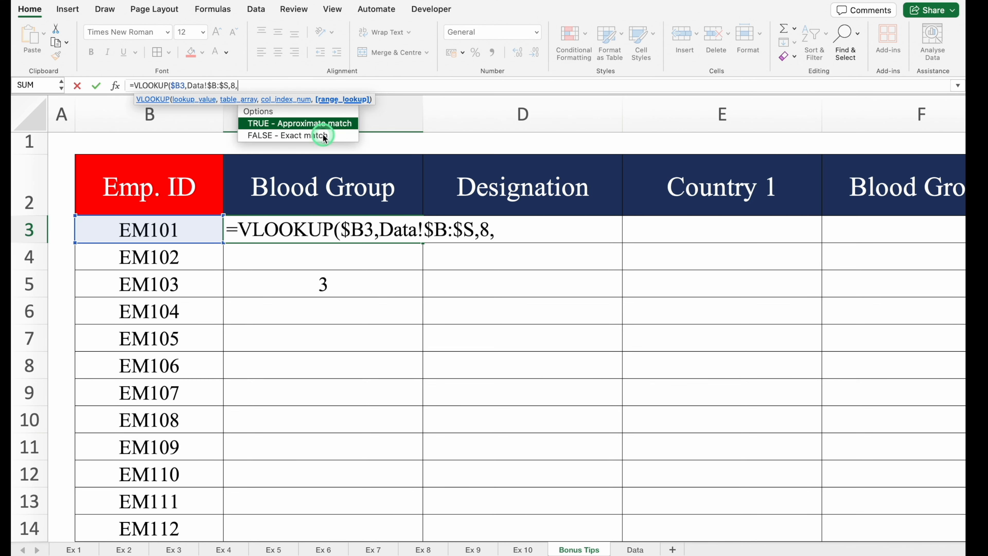
pyautogui.write('0)')
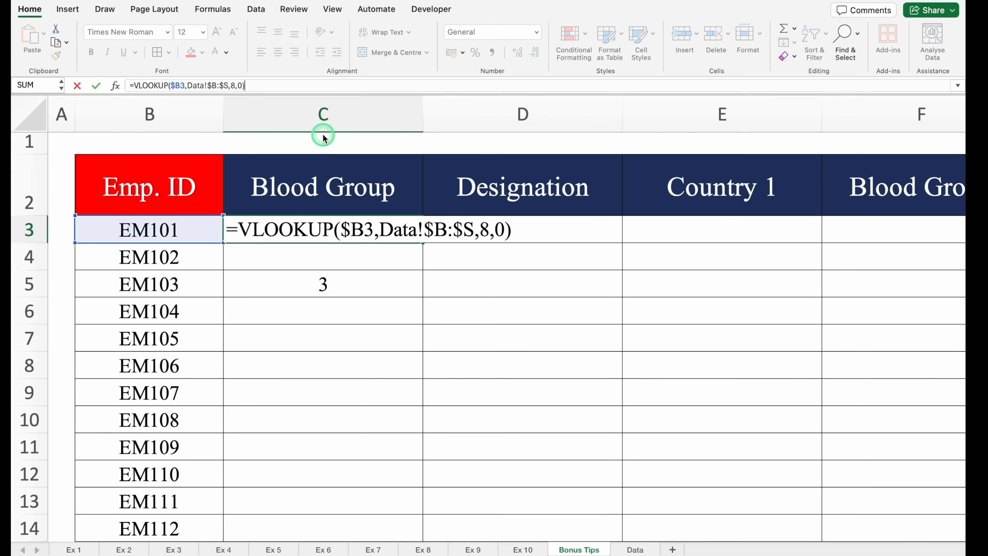
pyautogui.press('Return')
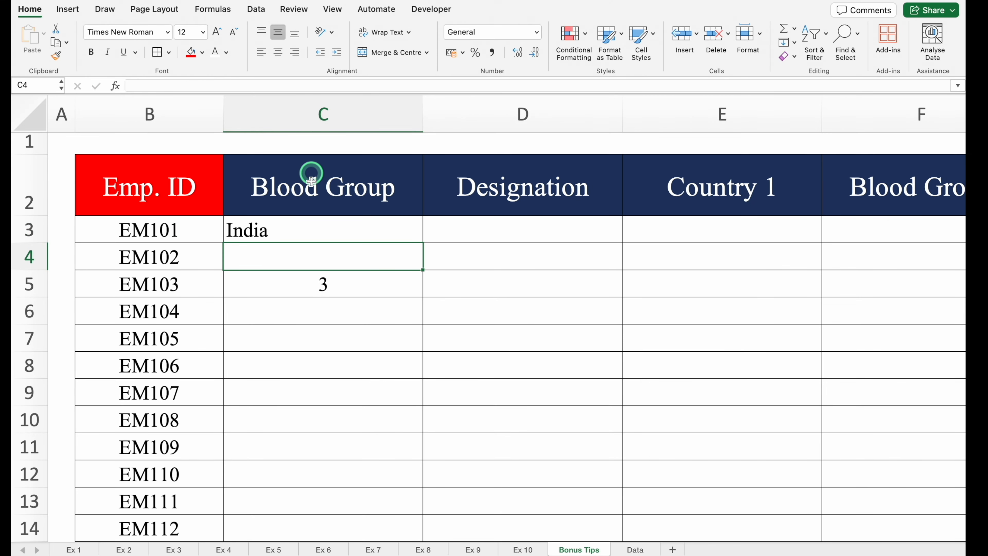
# Step: Compare the VLOOKUP result in C3 with the header in C2
pyautogui.click(316, 229)
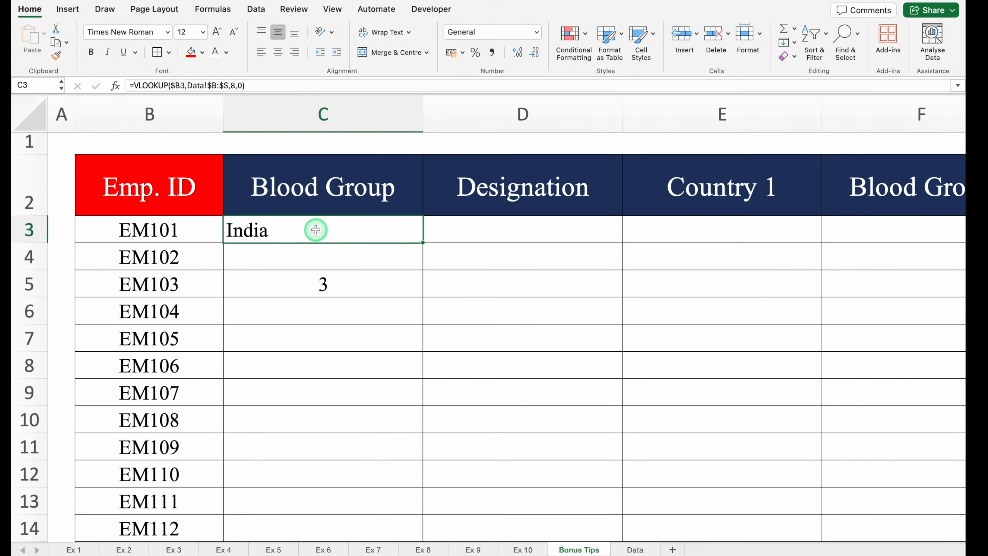
pyautogui.click(303, 202)
pyautogui.click(310, 229)
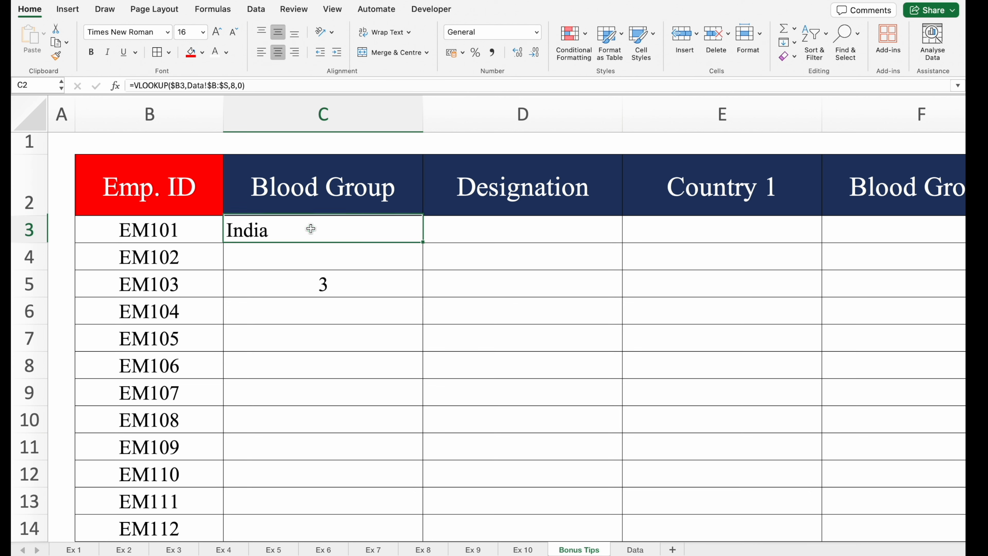
# Step: Copy the MATCH expression MATCH(C$2,Data!$B$2:$S$2,0) from the formula in C5, leaving that cell unaltered
pyautogui.click(341, 287)
pyautogui.doubleClick(341, 287)
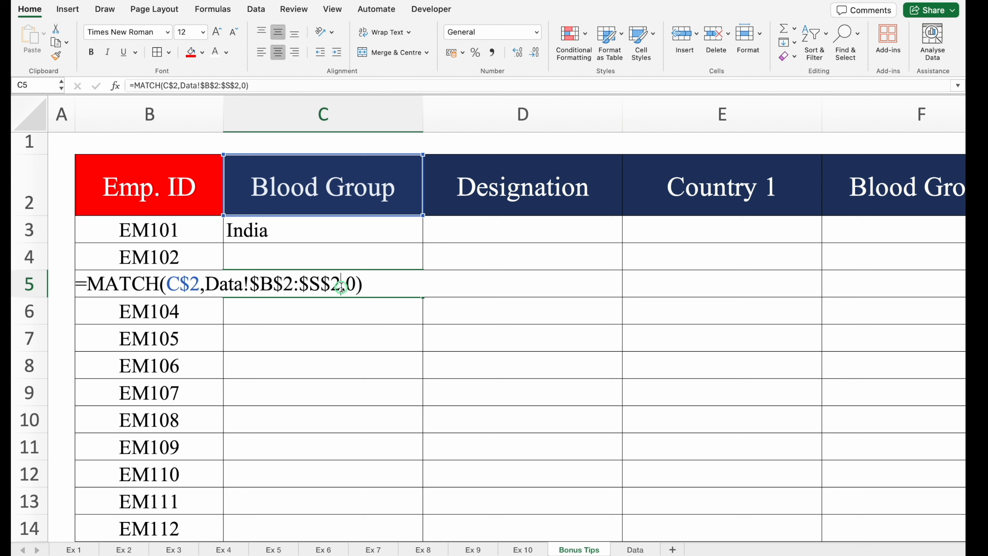
pyautogui.moveTo(364, 285); pyautogui.dragTo(93, 285)
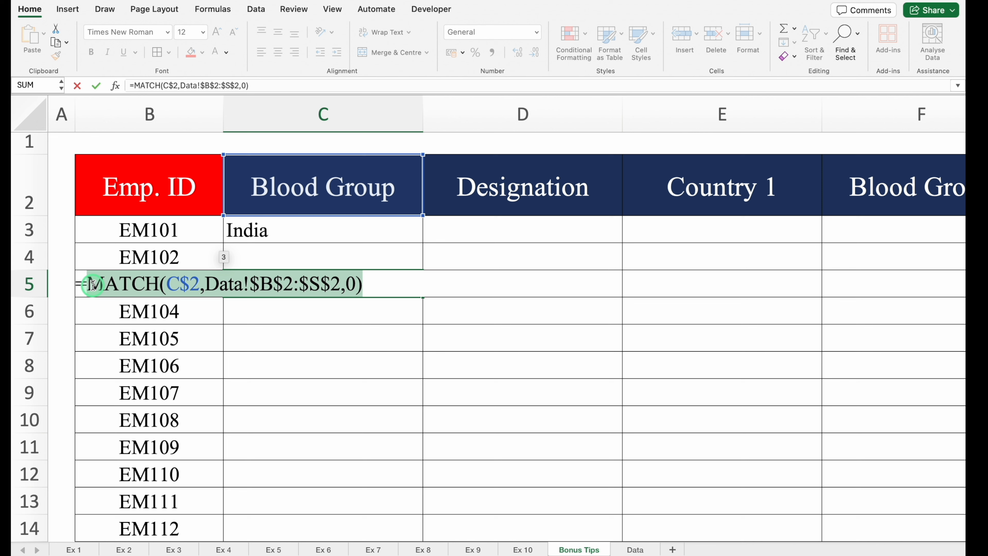
pyautogui.press('super+c')
pyautogui.press('Escape')
# Step: Replace the fixed column index 8 in the C3 VLOOKUP with the copied MATCH(C$2,Data!$B$2:$S$2,0)
pyautogui.click(335, 232)
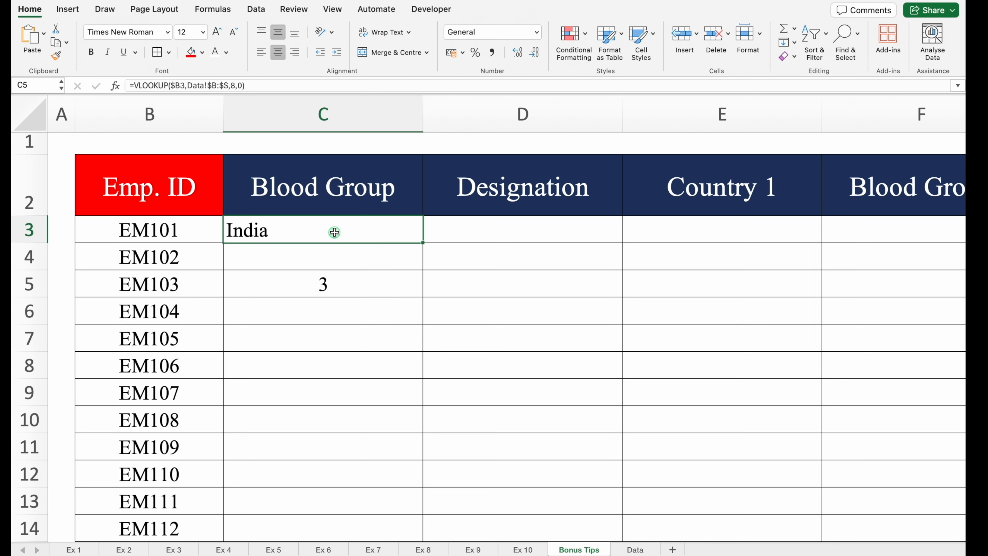
pyautogui.doubleClick(349, 230)
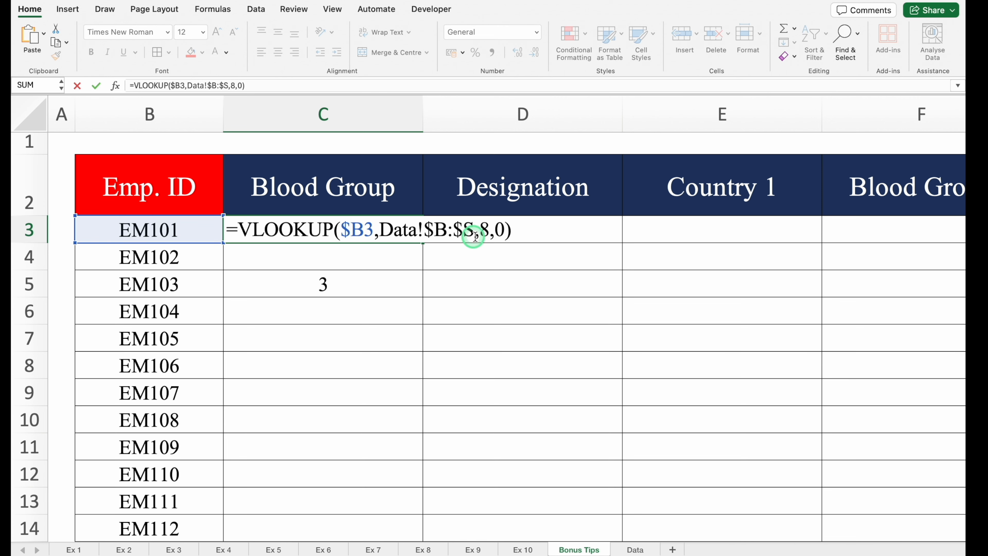
pyautogui.click(488, 232)
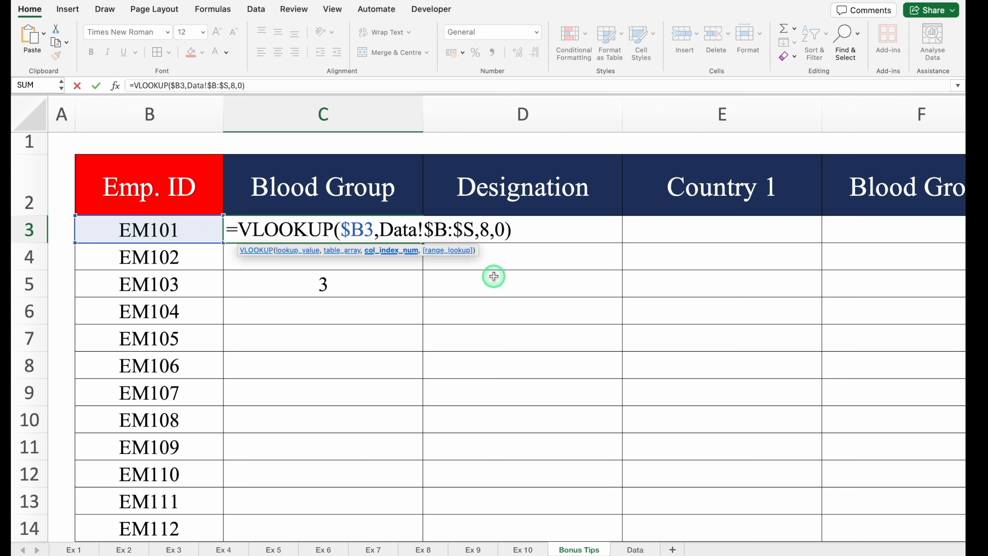
pyautogui.press('BackSpace')
pyautogui.press('super+v')
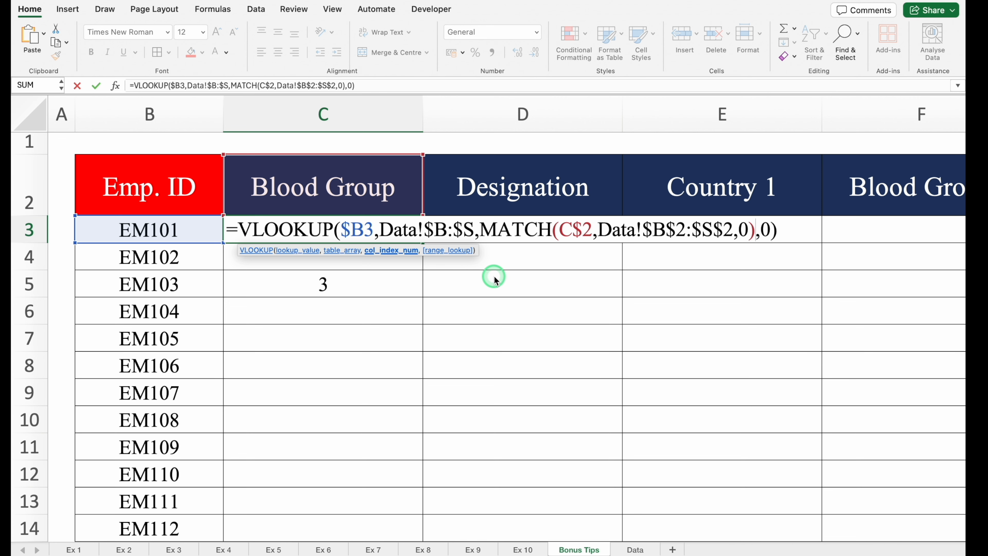
pyautogui.press('Return')
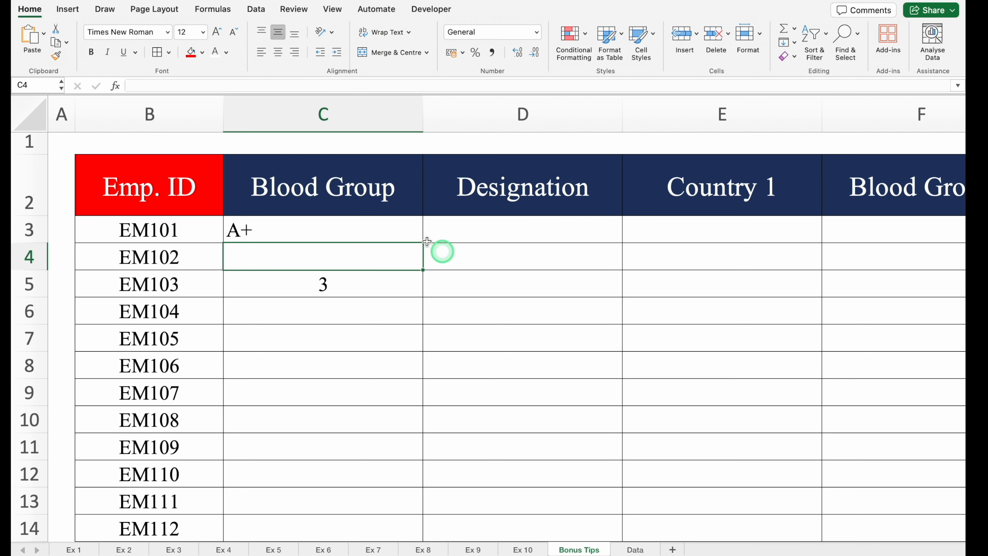
# Step: Test the dynamic lookup by switching the C2 header to Invoice No. and to Region
pyautogui.click(370, 186)
pyautogui.click(428, 210)
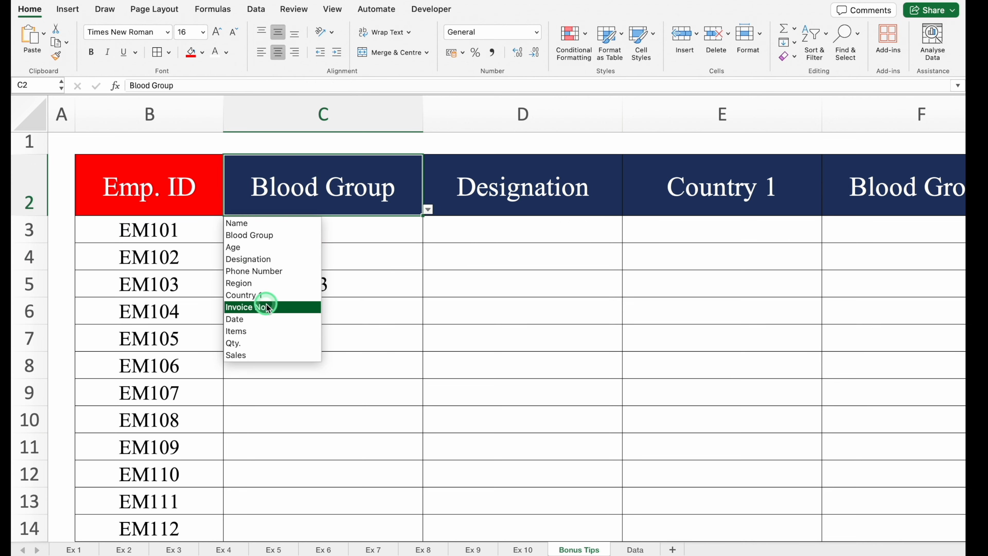
pyautogui.click(269, 308)
pyautogui.click(428, 210)
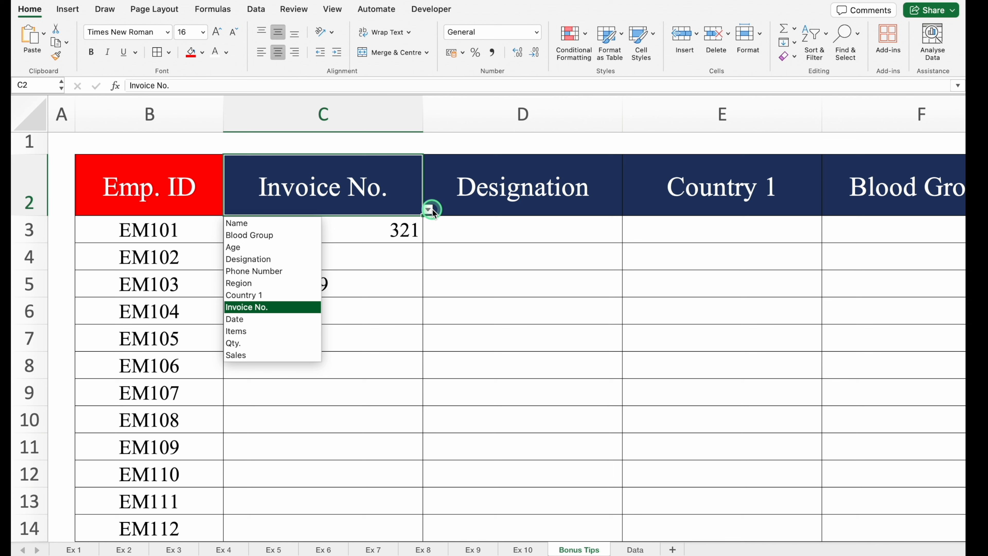
pyautogui.click(294, 283)
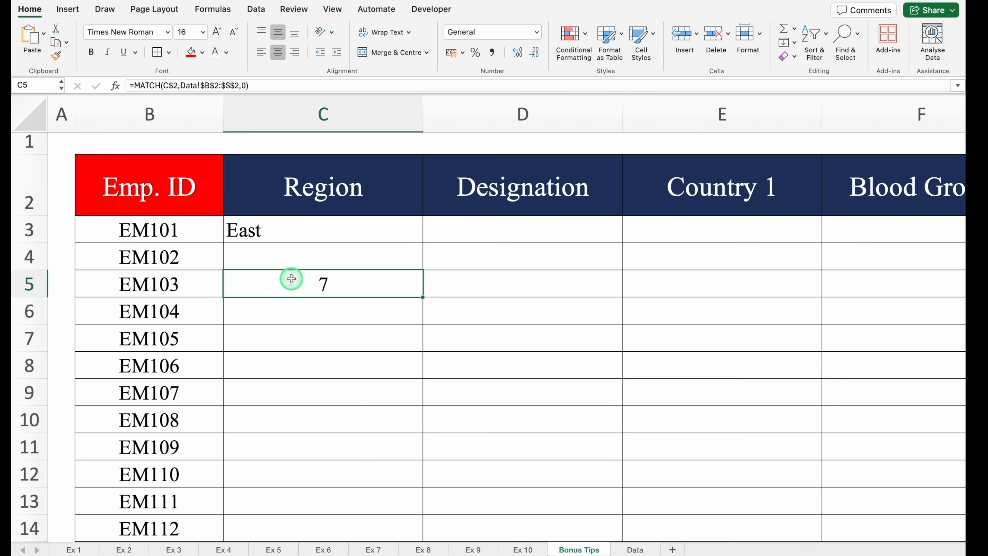
# Step: Set the C2 header to Phone Number from its list of column names
pyautogui.click(350, 206)
pyautogui.click(428, 210)
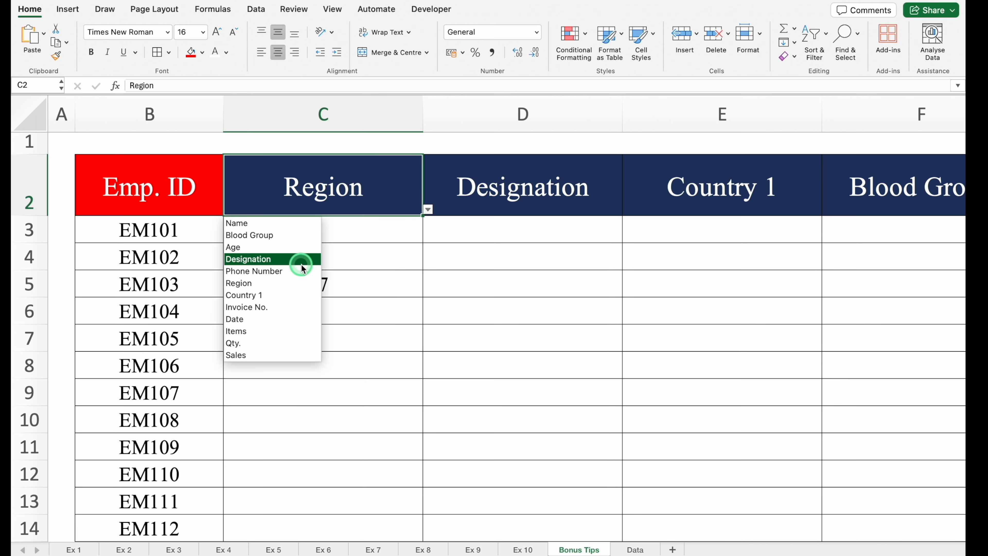
pyautogui.click(302, 270)
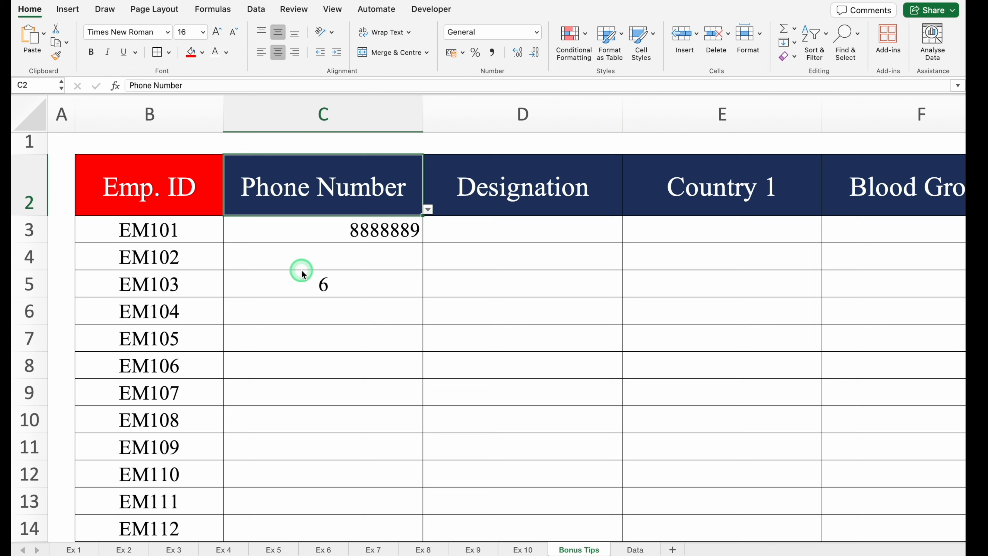
# Step: Centre the lookup result in C3 horizontally and clear the helper MATCH formula from C5
pyautogui.click(331, 238)
pyautogui.click(278, 59)
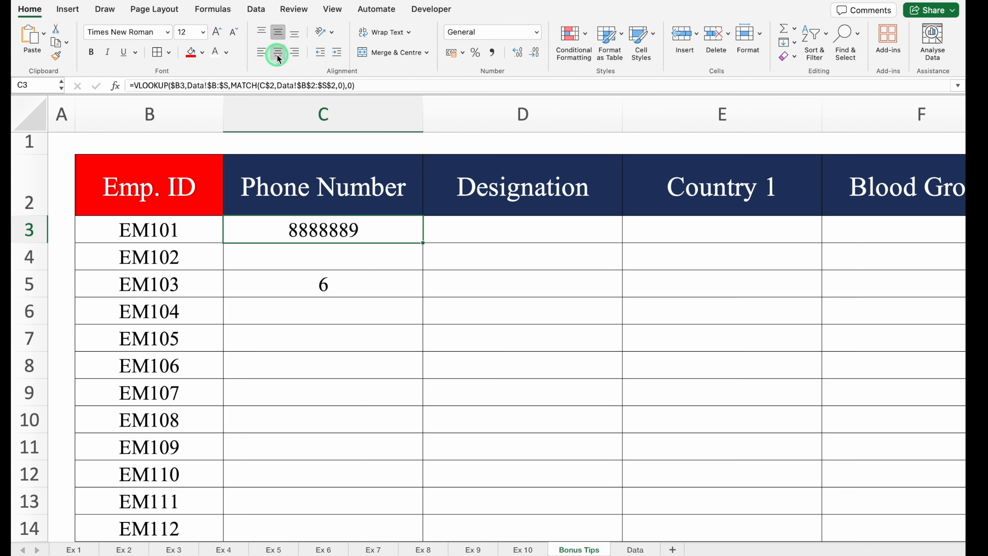
pyautogui.click(328, 277)
pyautogui.press('Delete')
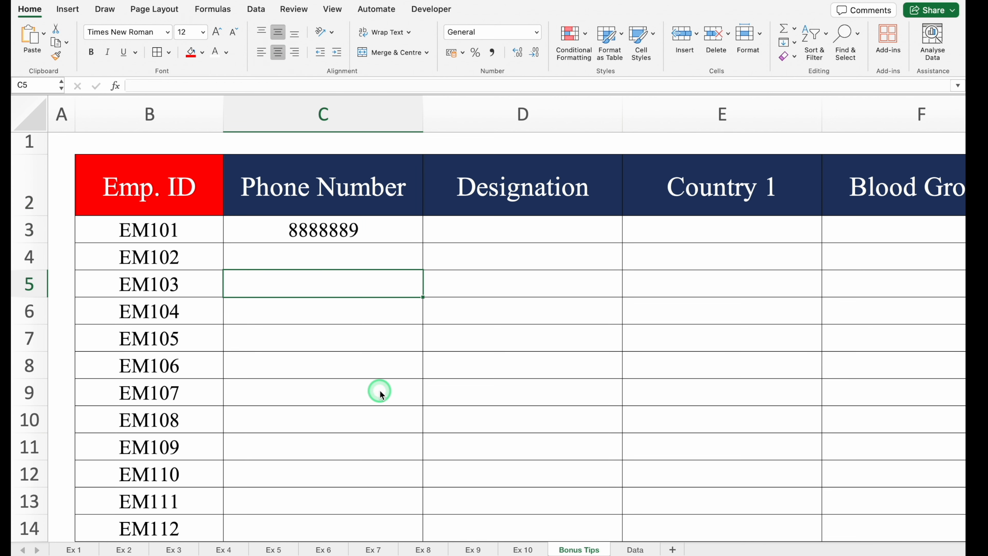
# Step: Clear the employee ID in B3 to test the lookup with a blank ID, and undo the deletion
pyautogui.click(171, 232)
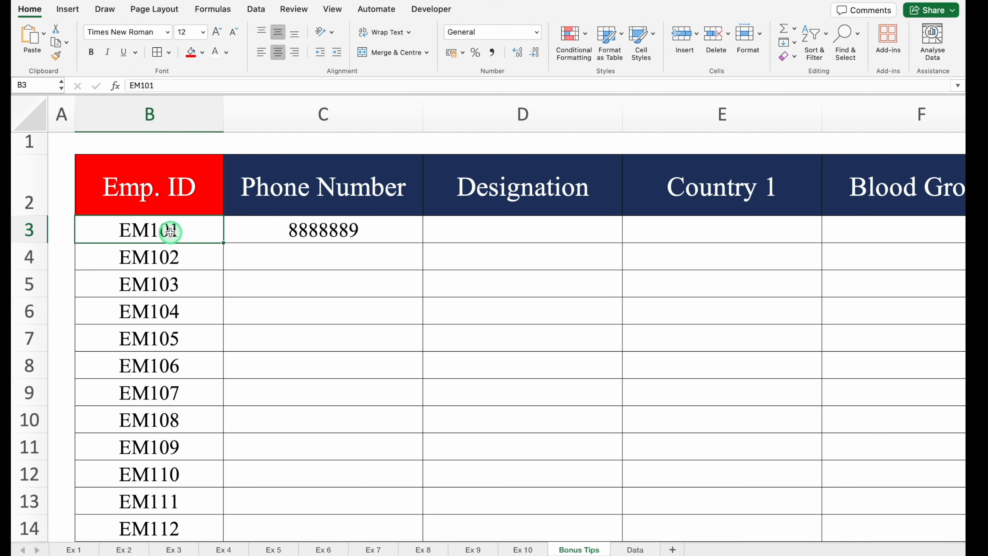
pyautogui.press('Delete')
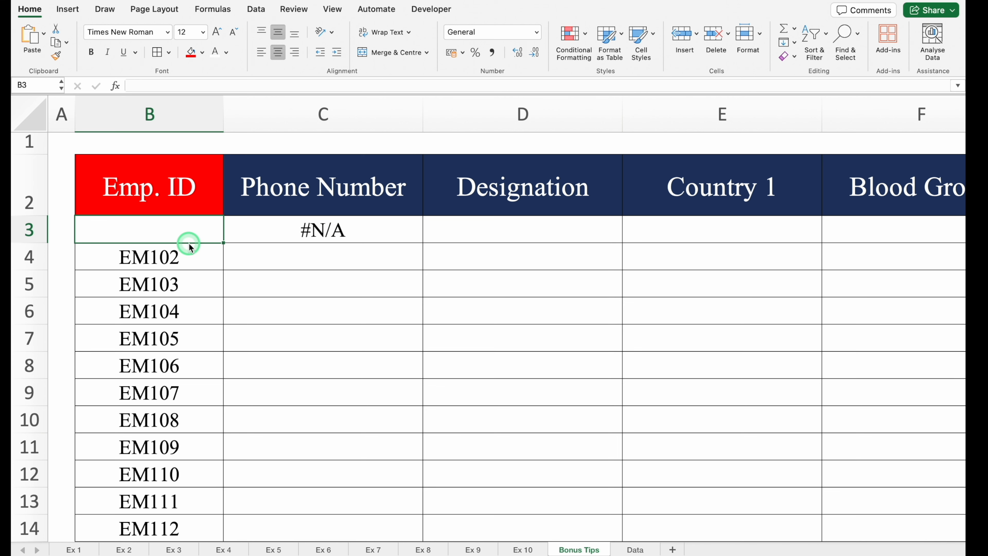
pyautogui.press('super+z')
# Step: Wrap the C3 VLOOKUP in IFERROR with an empty string "" as the value if error
pyautogui.click(271, 232)
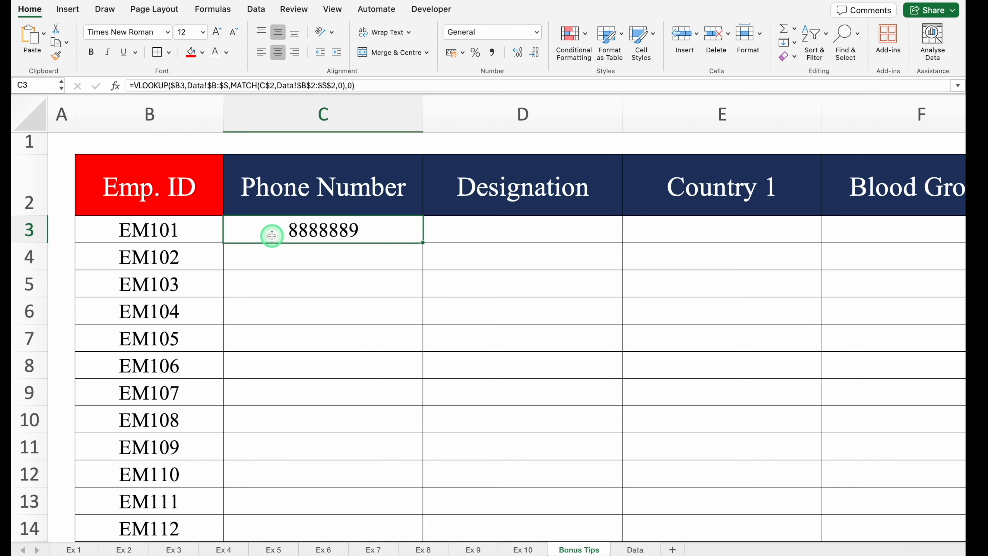
pyautogui.doubleClick(298, 233)
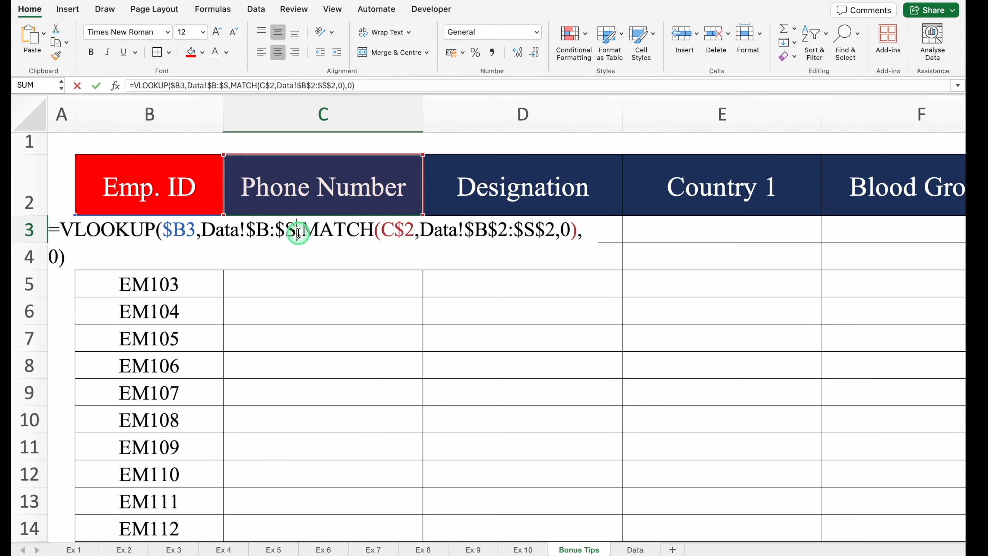
pyautogui.click(60, 231)
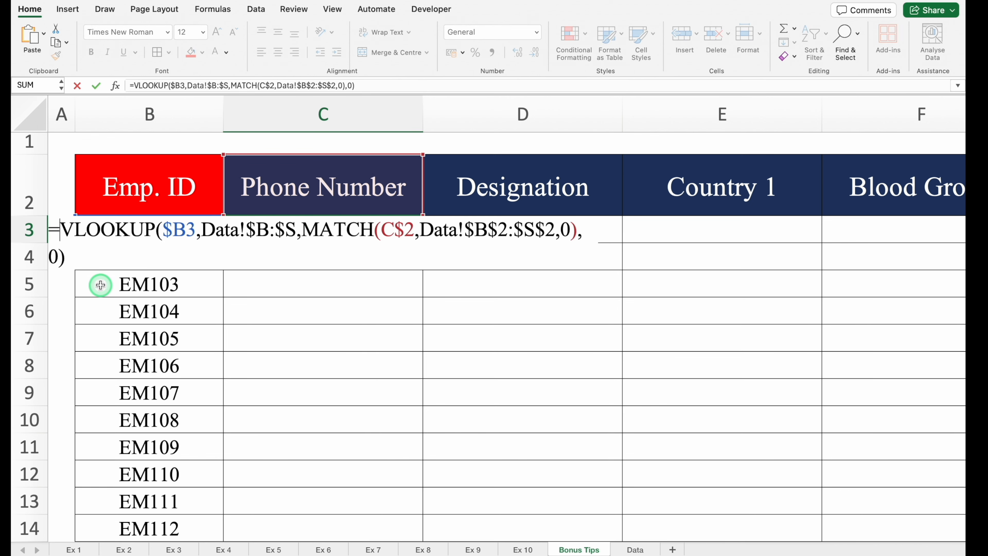
pyautogui.write('iferr')
pyautogui.doubleClick(259, 261)
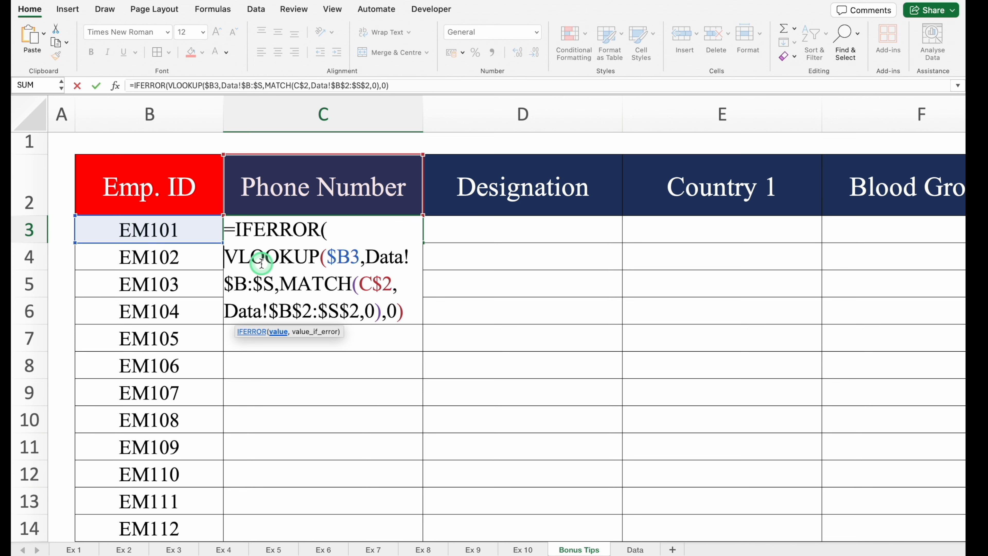
pyautogui.click(414, 312)
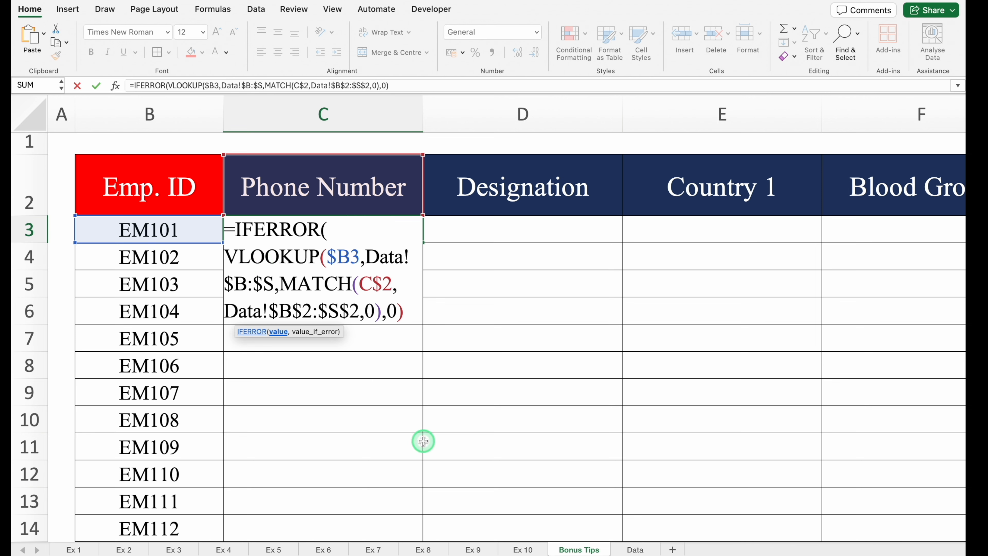
pyautogui.write(',""')
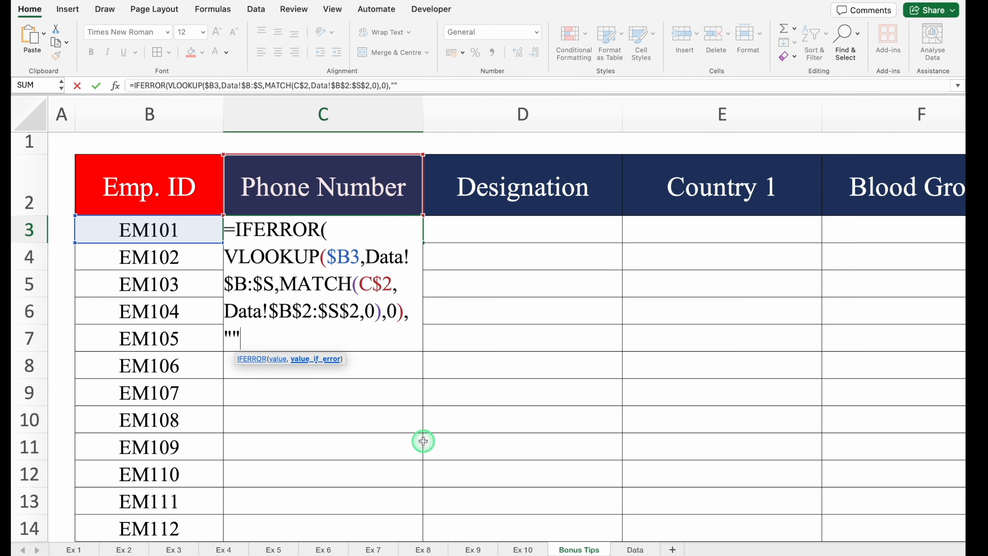
pyautogui.write(')')
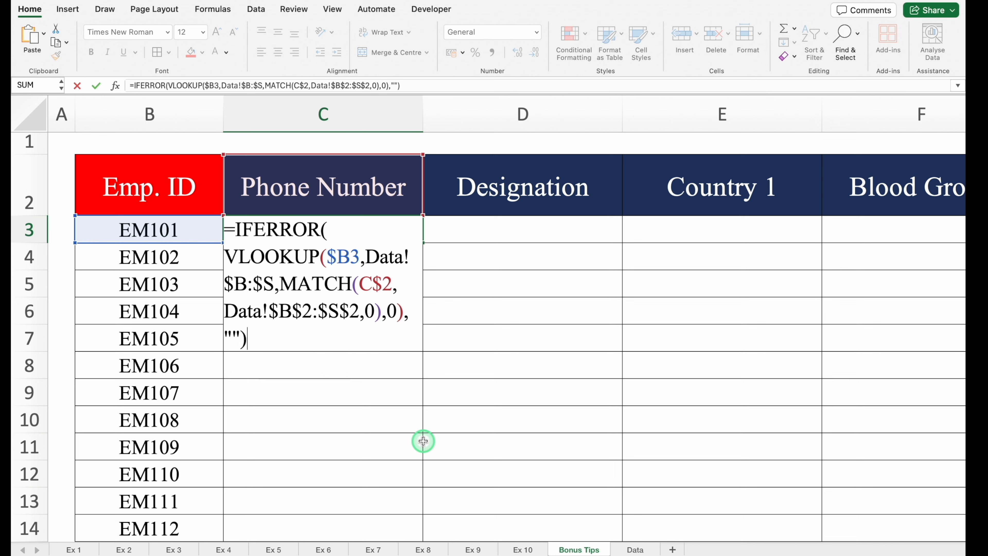
pyautogui.press('Return')
# Step: Test the IFERROR formula by emptying B3, and restore the employee ID
pyautogui.click(146, 230)
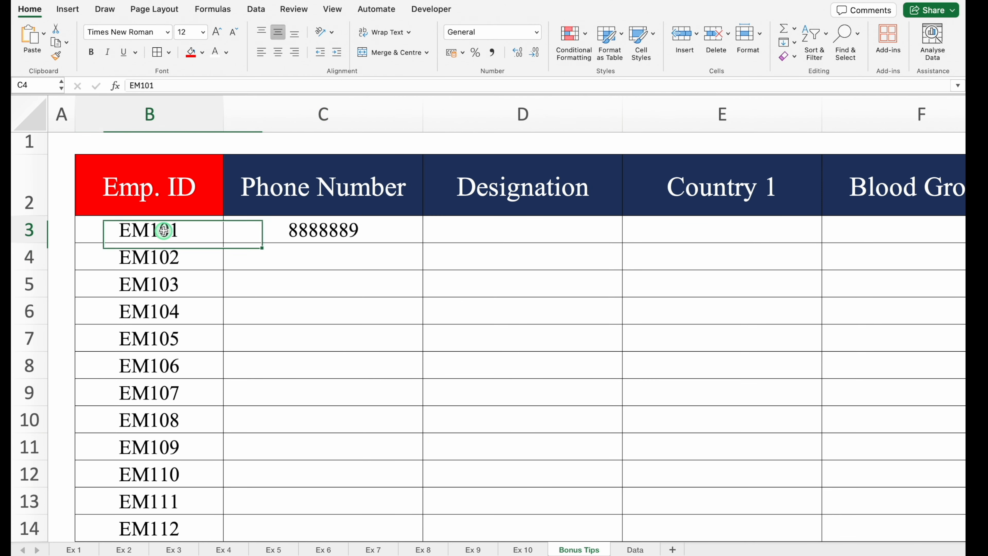
pyautogui.press('Delete')
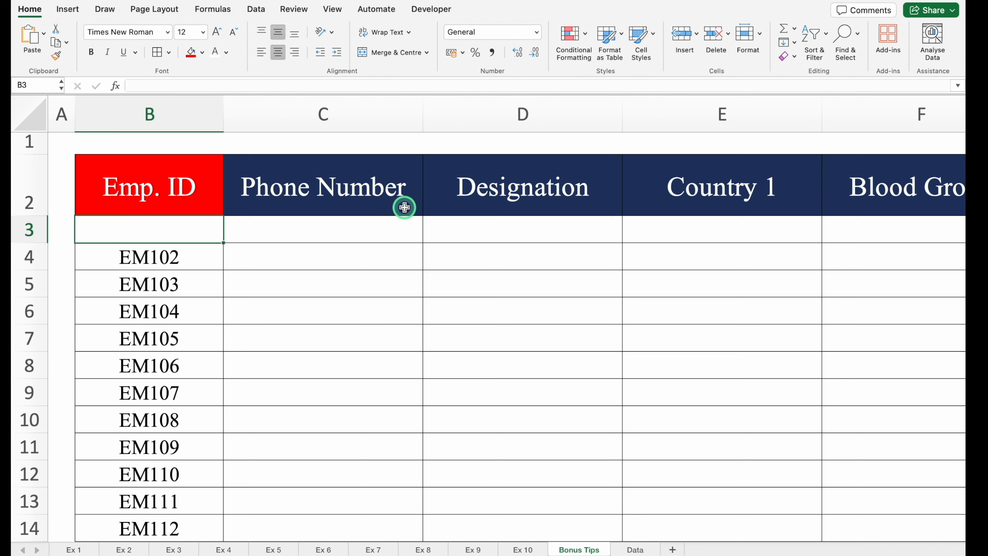
pyautogui.press('super+z')
# Step: Fill the C3 formula across the header columns and down the employee rows of the table
pyautogui.click(391, 223)
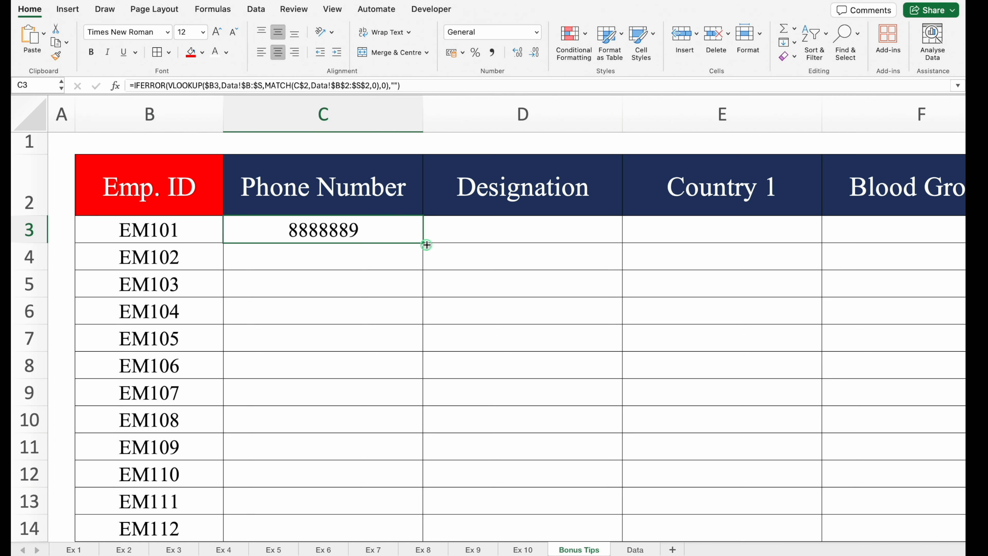
pyautogui.moveTo(427, 245); pyautogui.dragTo(579, 479)
pyautogui.moveTo(834, 534); pyautogui.dragTo(156, 555)
pyautogui.moveTo(962, 509); pyautogui.dragTo(960, 48)
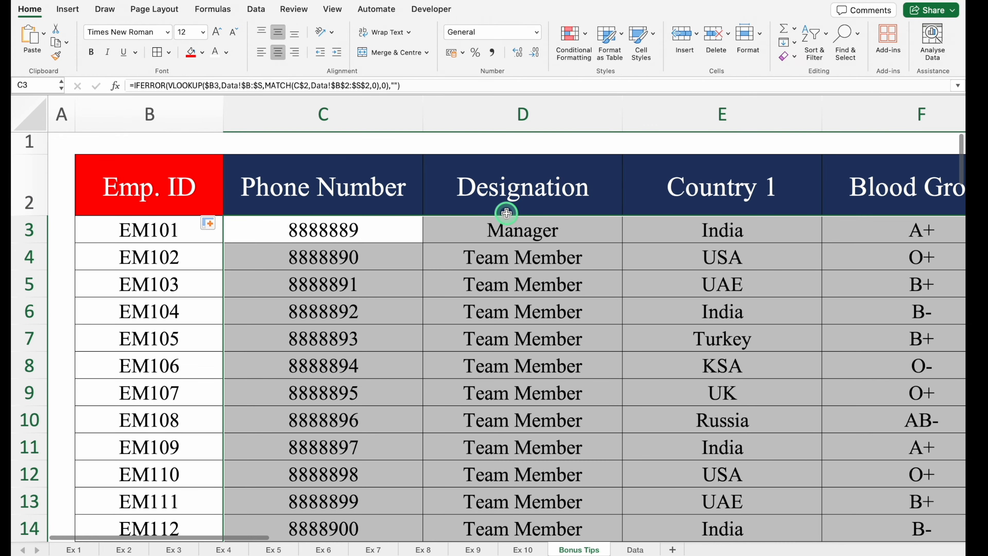
# Step: Delete the Phone Number, Designation and Country 1 columns C:E, and the Blood Group and Phone Number columns that follow
pyautogui.moveTo(323, 117); pyautogui.dragTo(666, 124)
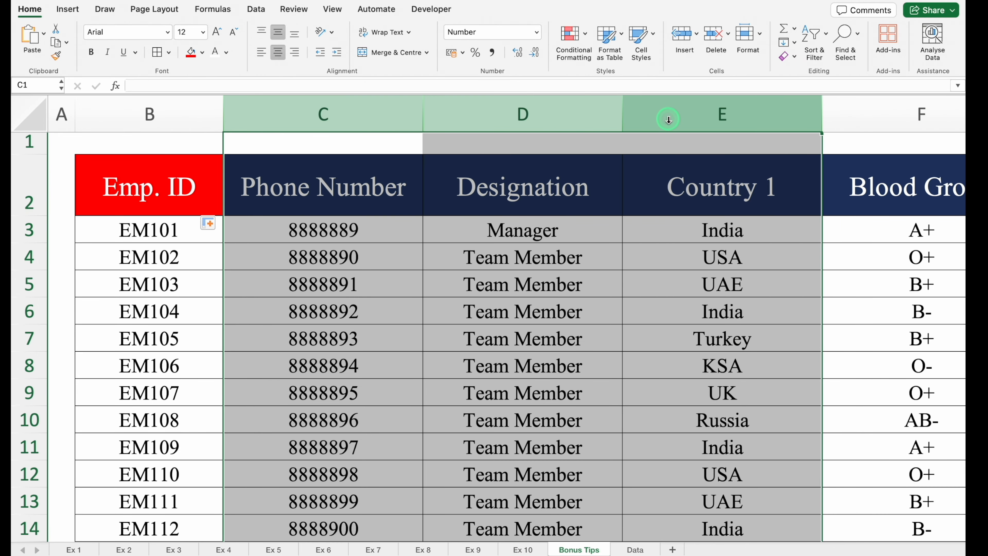
pyautogui.rightClick(668, 120)
pyautogui.click(709, 203)
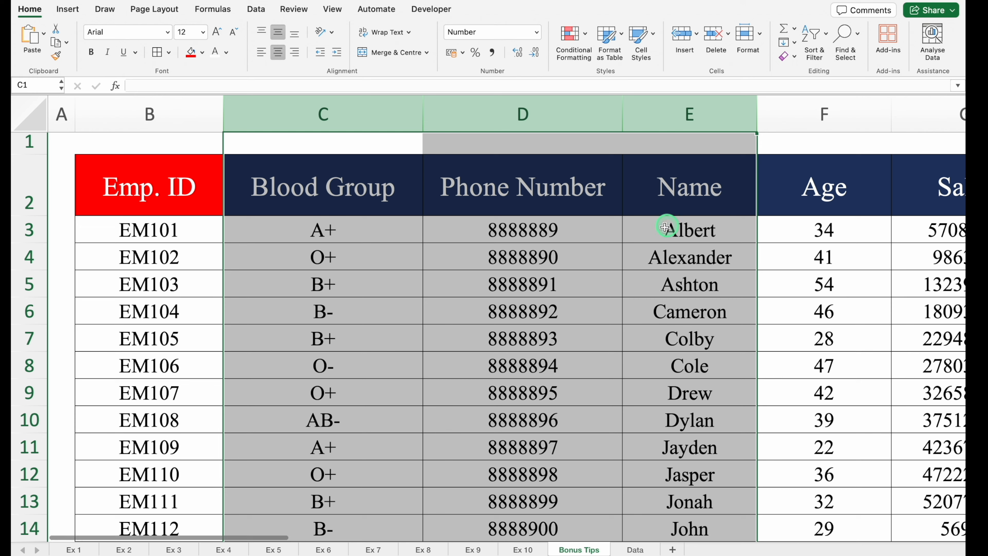
pyautogui.click(647, 249)
pyautogui.moveTo(329, 113); pyautogui.dragTo(525, 121)
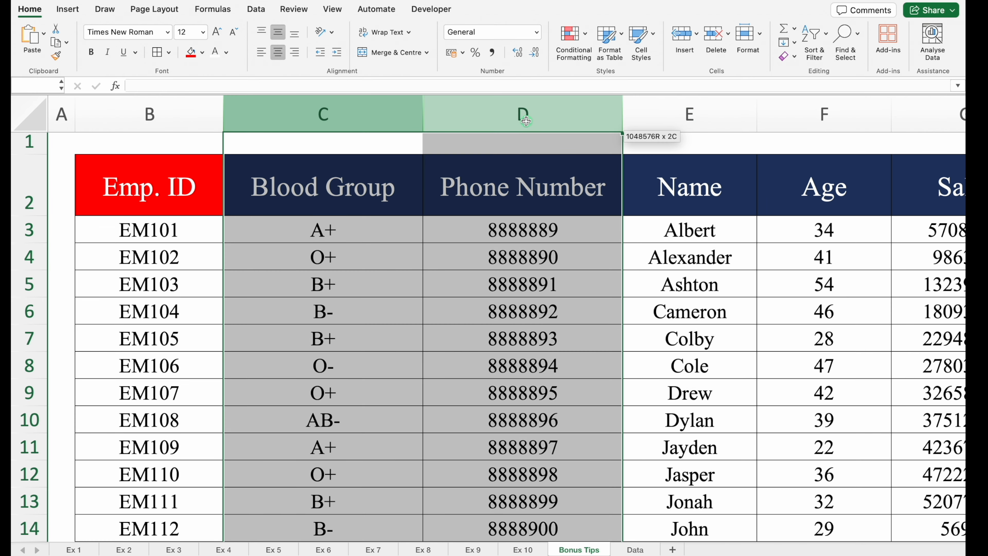
pyautogui.rightClick(486, 102)
pyautogui.click(535, 198)
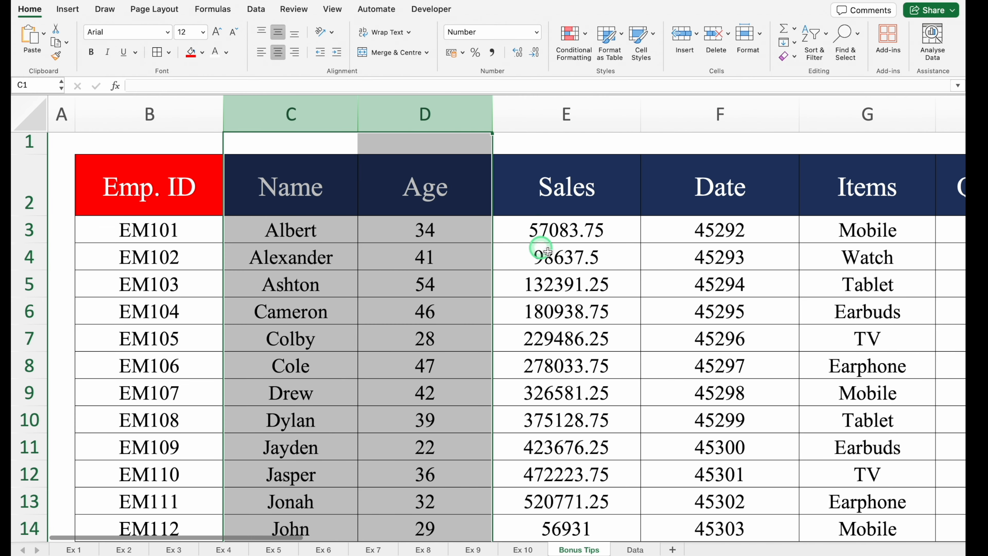
# Step: Delete further columns from Name, Age and Sales onward, keeping only Emp. ID, Target Acheived, Country 2 and Supporting Country
pyautogui.click(548, 251)
pyautogui.moveTo(291, 114); pyautogui.dragTo(596, 137)
pyautogui.rightClick(585, 117)
pyautogui.click(625, 194)
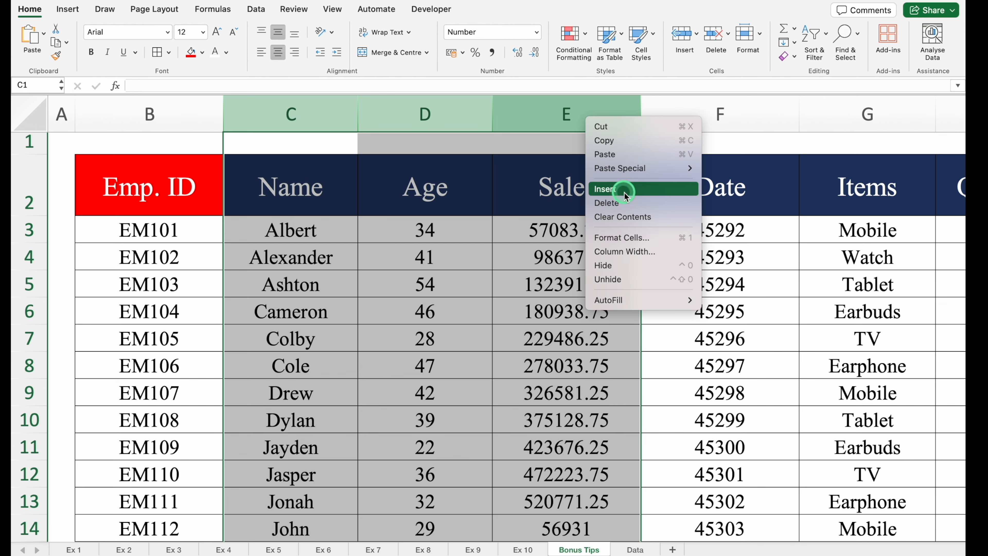
pyautogui.rightClick(478, 102)
pyautogui.click(526, 191)
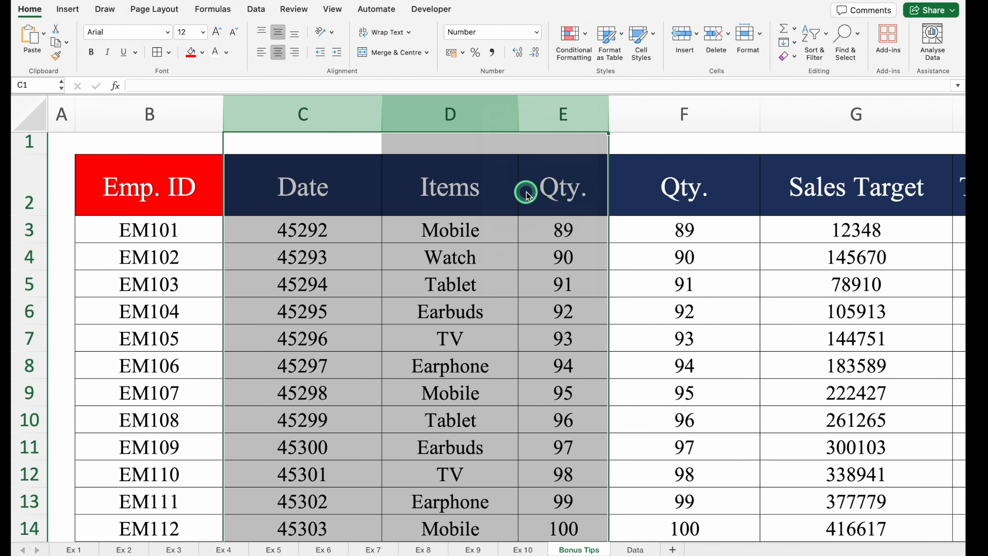
pyautogui.rightClick(420, 109)
pyautogui.click(521, 194)
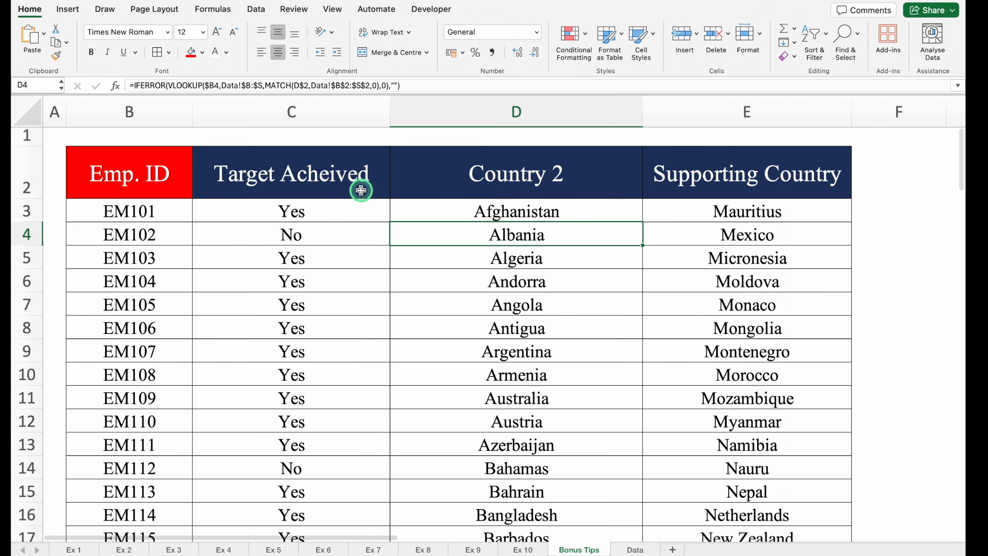
# Step: Set the three remaining headers in C2:E2 to Name, Designation and Sales from their lists
pyautogui.click(324, 185)
pyautogui.click(396, 192)
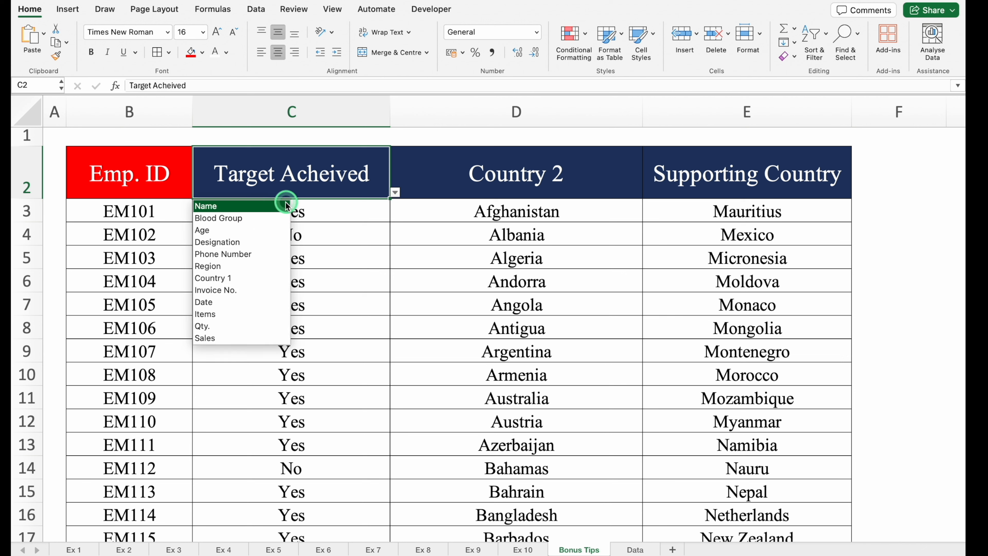
pyautogui.click(259, 207)
pyautogui.click(578, 183)
pyautogui.click(647, 192)
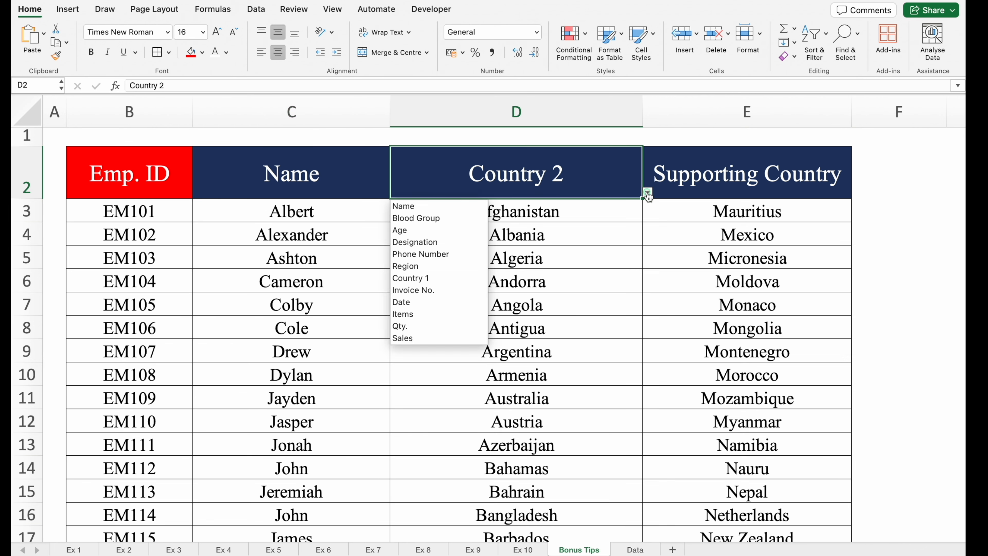
pyautogui.click(442, 243)
pyautogui.click(720, 179)
pyautogui.click(857, 193)
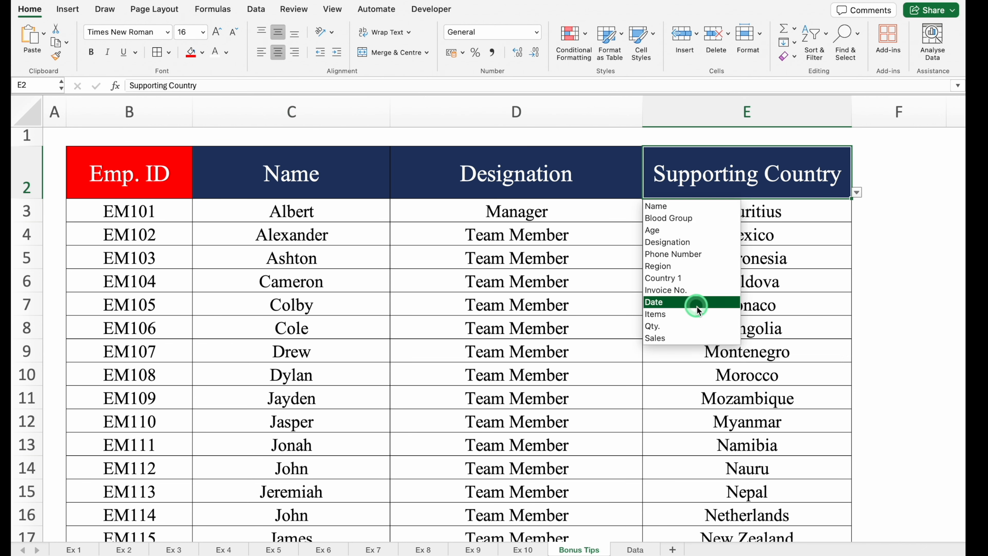
pyautogui.click(696, 338)
pyautogui.click(916, 332)
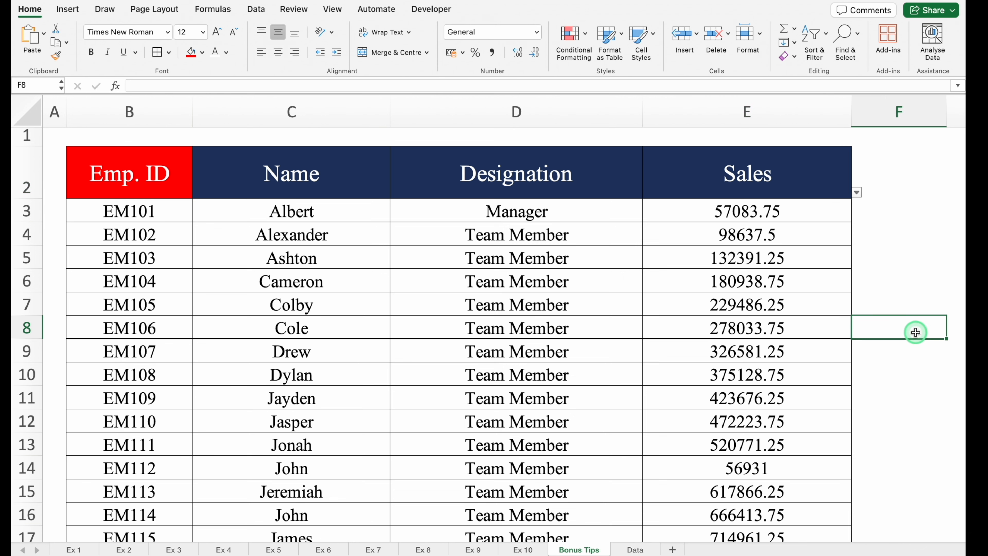